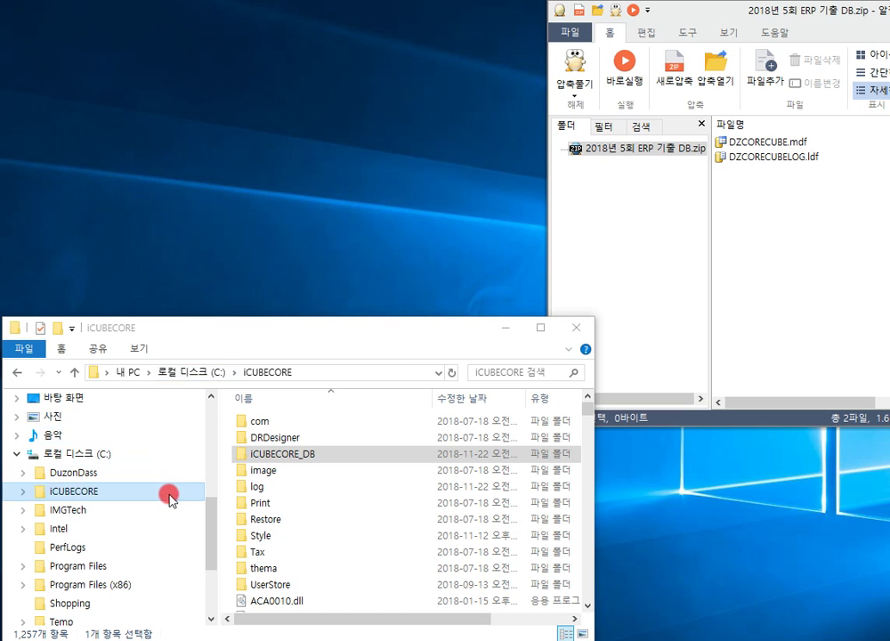
- Delete the DZCORECUBE and DZCORECUBELOG files from the C:\iCUBECORE\iCUBECORE_DB folder, continuing with administrator permission
click(293, 458)
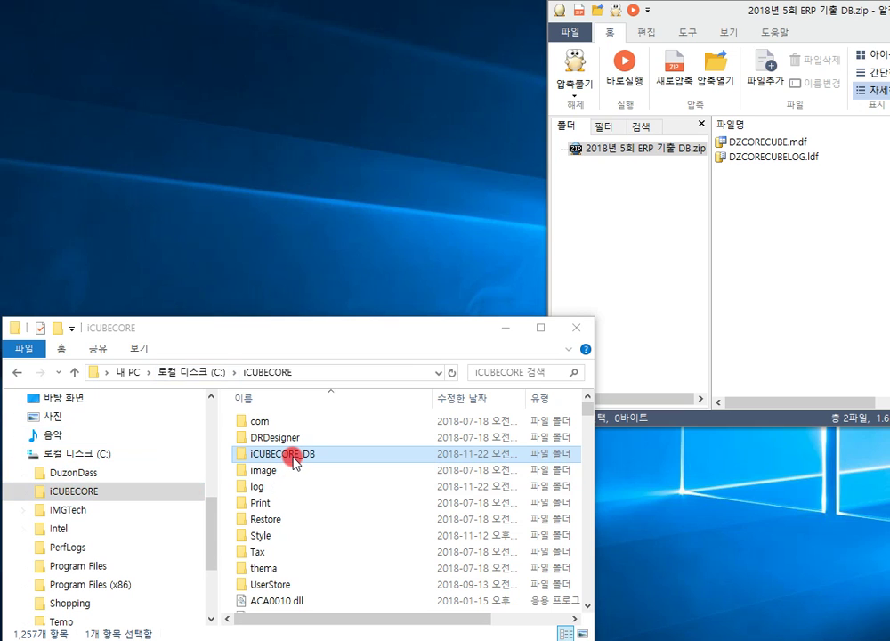
double_click(294, 457)
click(297, 486)
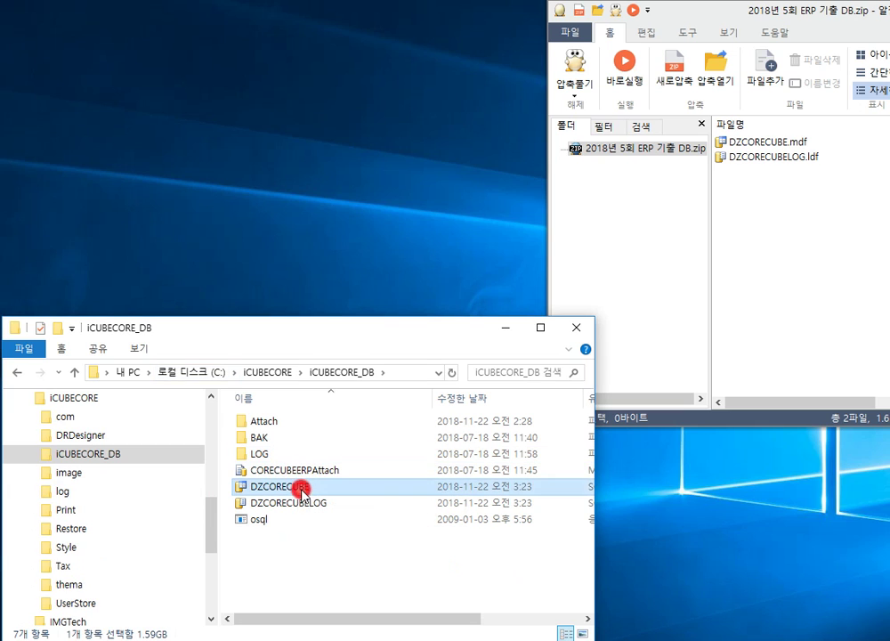
ctrl+click(304, 504)
key(Delete)
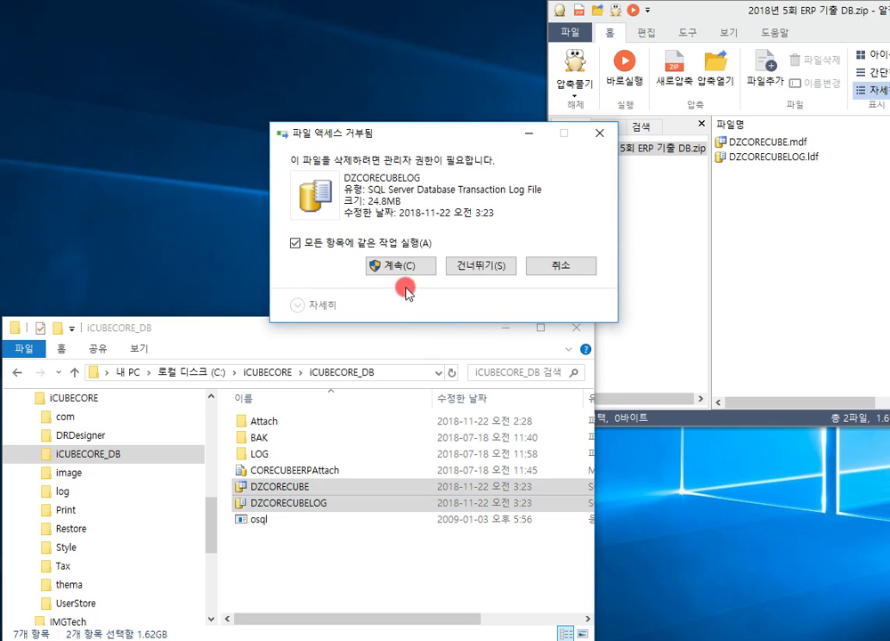
click(404, 270)
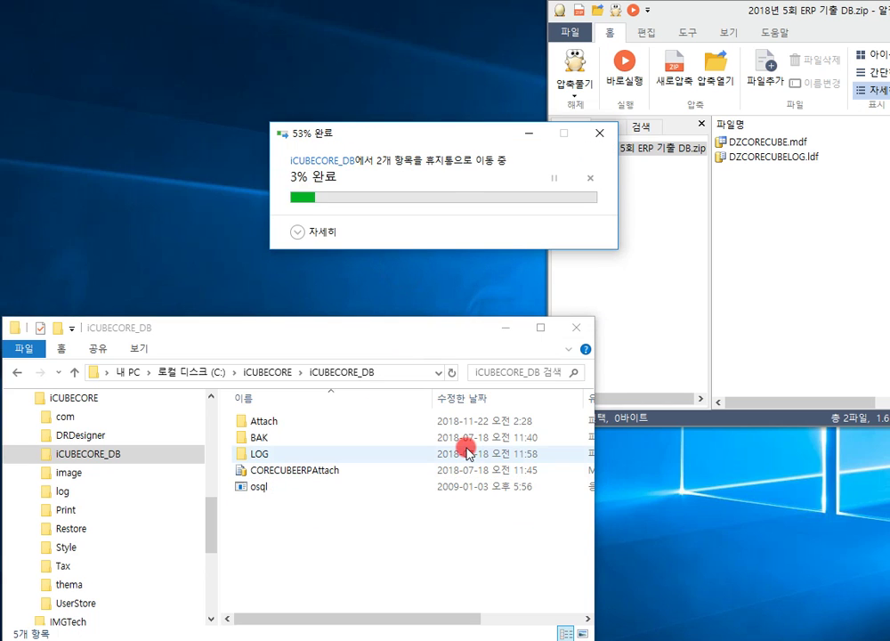
- Delete the old DZCORECUBE and DZCORECUBELOG files from the Attach folder inside iCUBECORE_DB
double_click(323, 421)
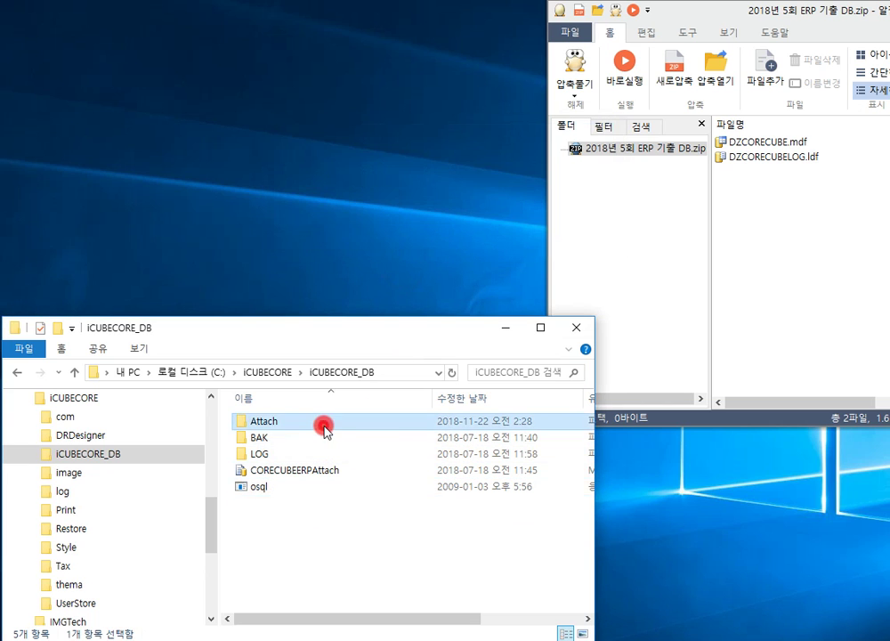
drag(308, 476, 298, 421)
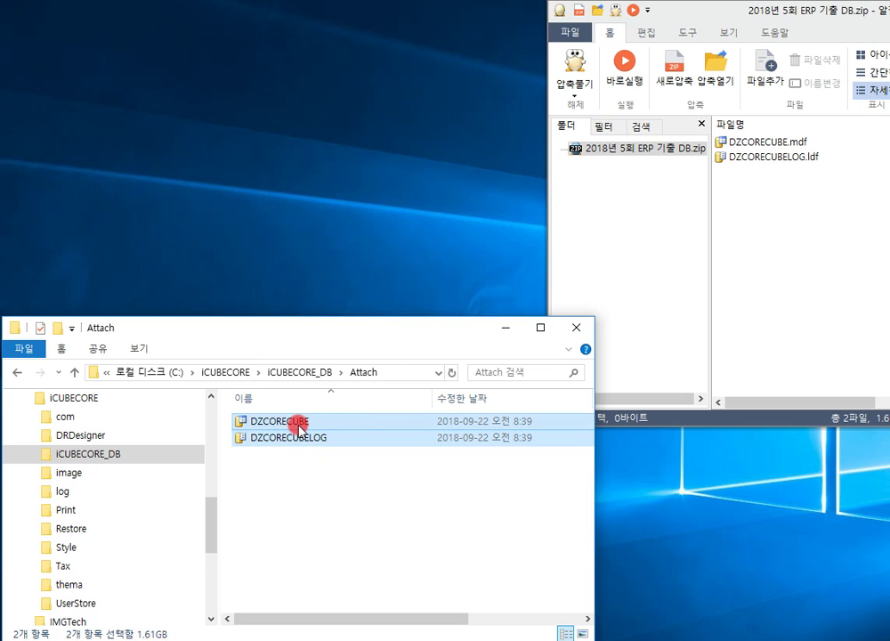
key(Delete)
- Extract DZCORECUBE.mdf and DZCORECUBELOG.ldf from 2018년 5회 ERP 기출 DB.zip into the Attach folder
click(831, 215)
click(739, 144)
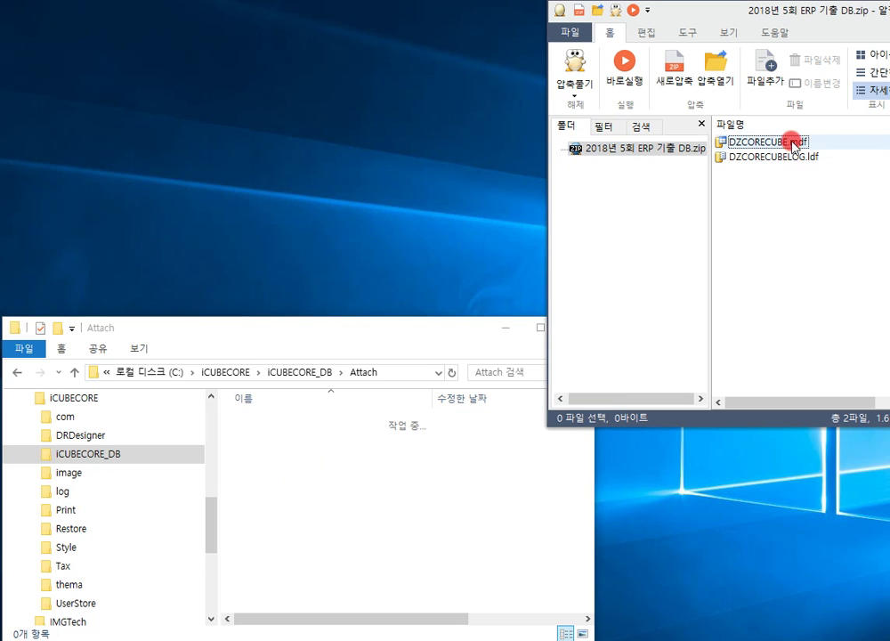
shift+click(795, 157)
drag(781, 163, 414, 556)
mouse_move(775, 86)
mouse_down()
mouse_move(786, 89)
mouse_move(795, 29)
mouse_move(791, 95)
mouse_up()
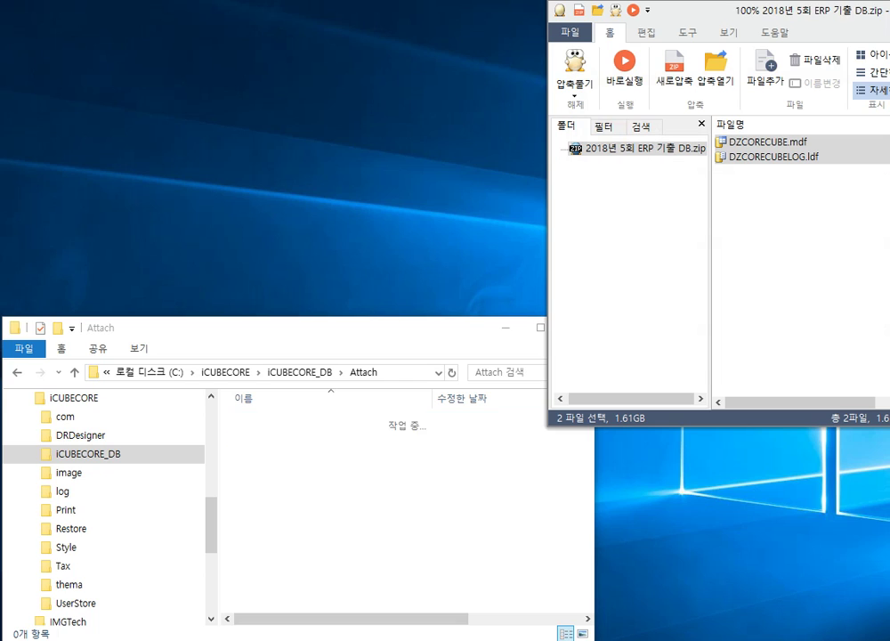
click(317, 338)
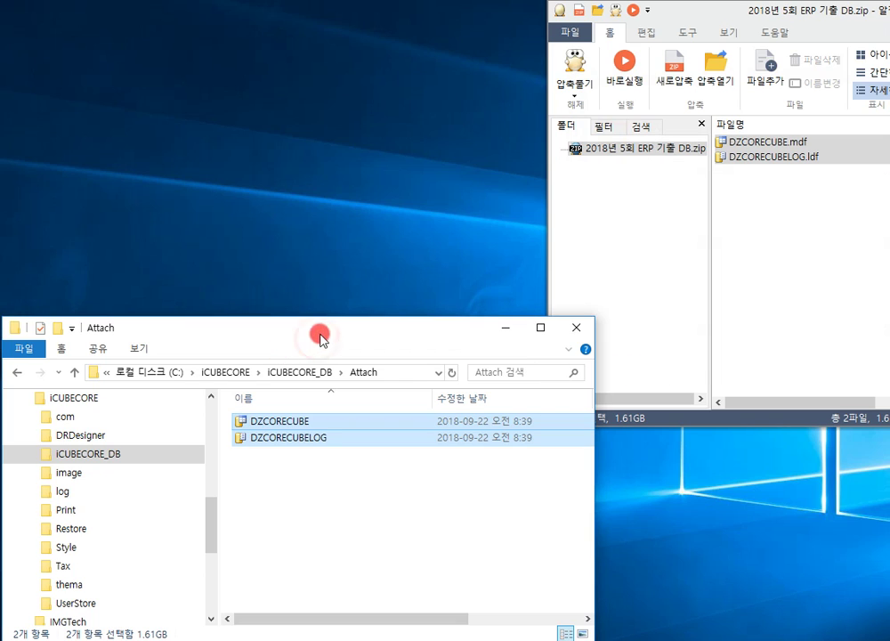
- Run CoreCubeRestore from the C:\iCUBECORE\Restore folder
click(226, 374)
click(308, 522)
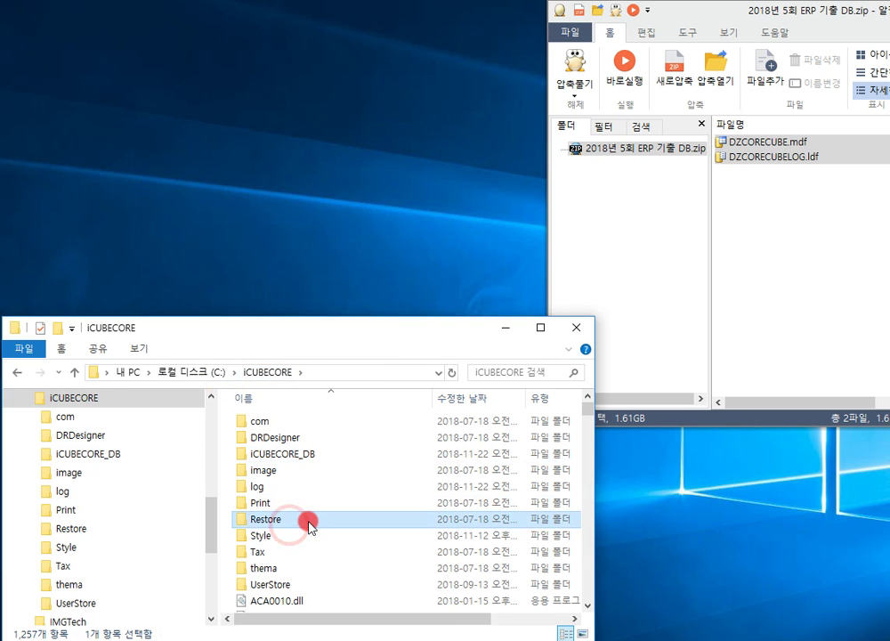
double_click(308, 522)
click(313, 423)
double_click(314, 426)
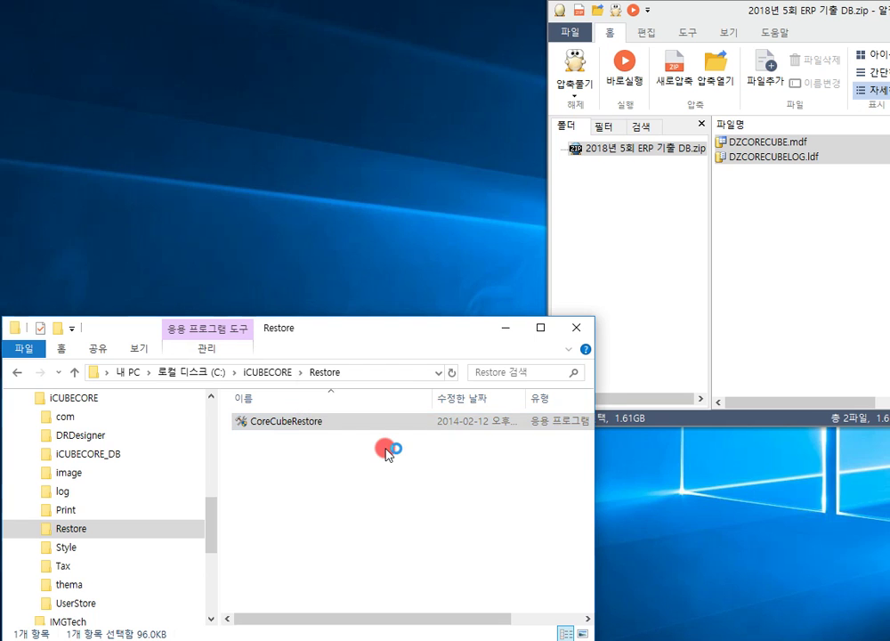
- Choose the C:\iCUBECORE\iCUBECORE_DB folder as the installed DB path and restore the database
click(557, 283)
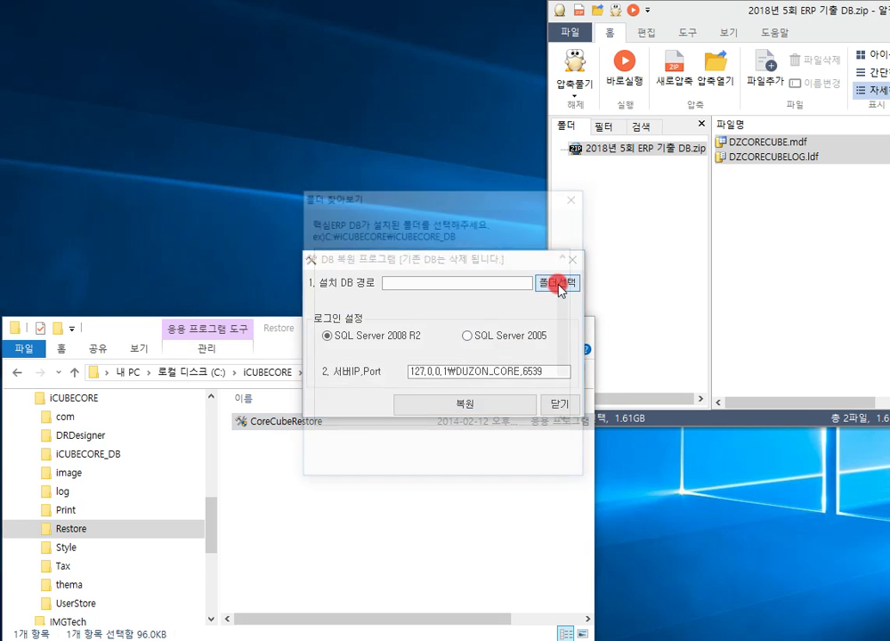
click(408, 387)
click(403, 229)
click(464, 457)
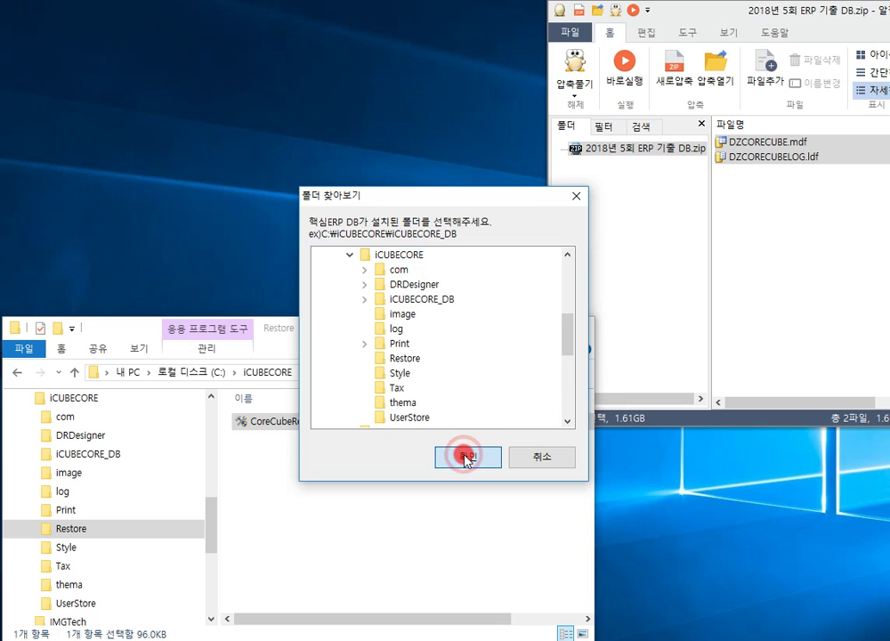
click(453, 298)
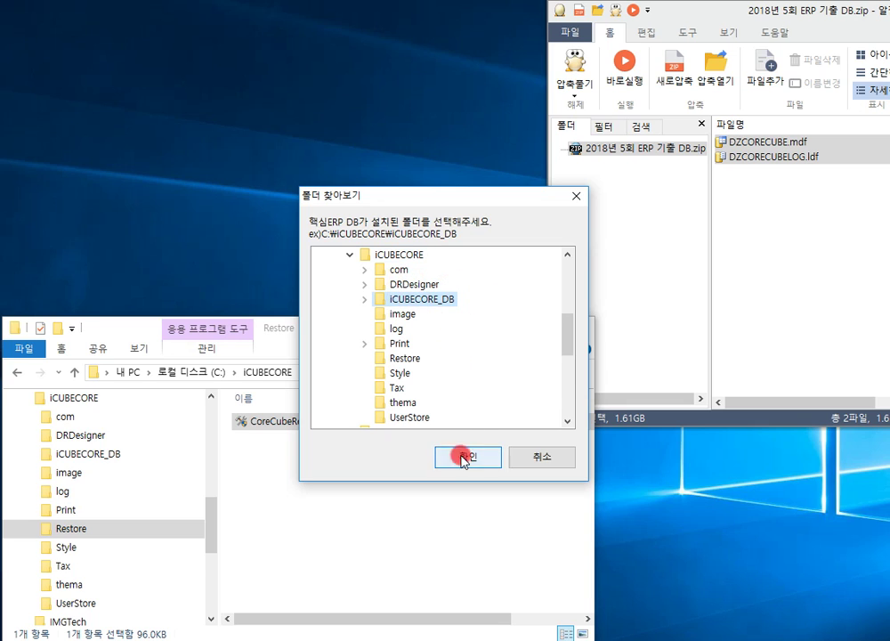
double_click(403, 299)
click(469, 457)
click(468, 409)
drag(208, 0, 511, 105)
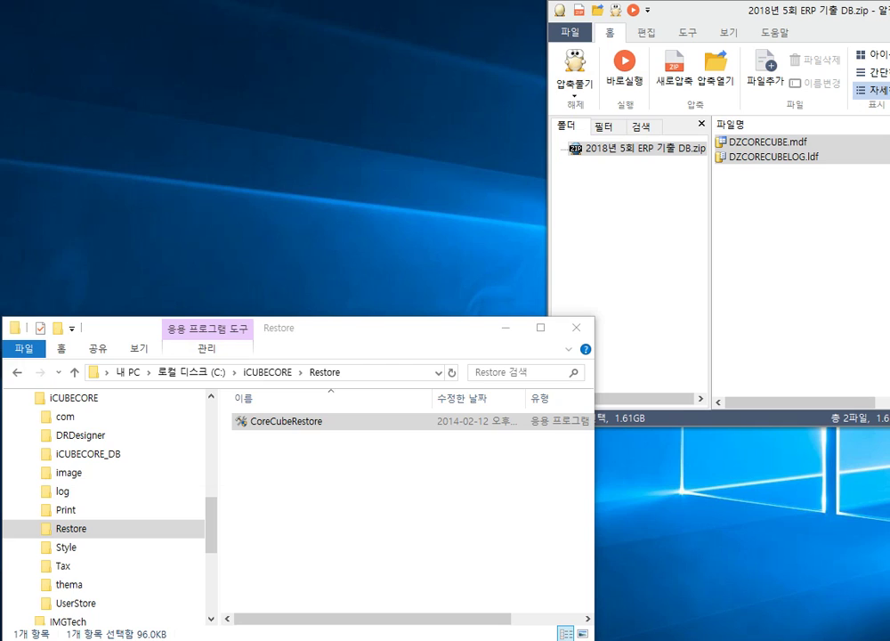
- Start iCUBE 핵심ERP from the desktop and choose company 1002 회계2급 회사A for the login
click(511, 337)
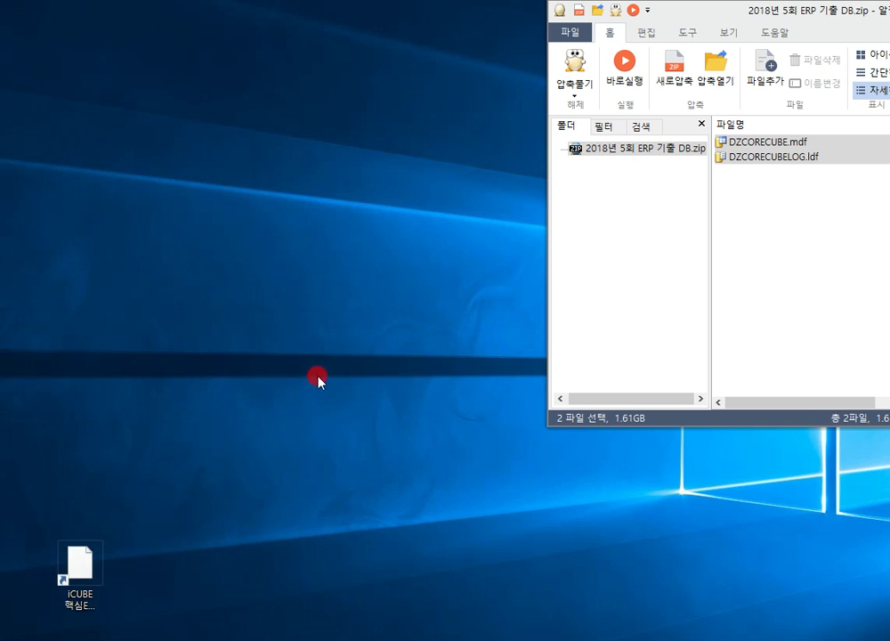
double_click(79, 579)
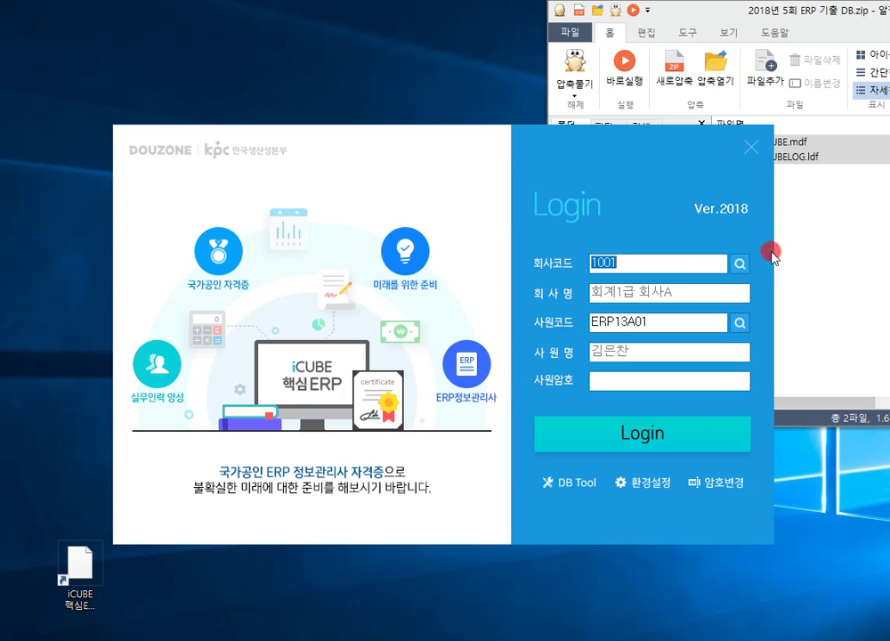
click(733, 267)
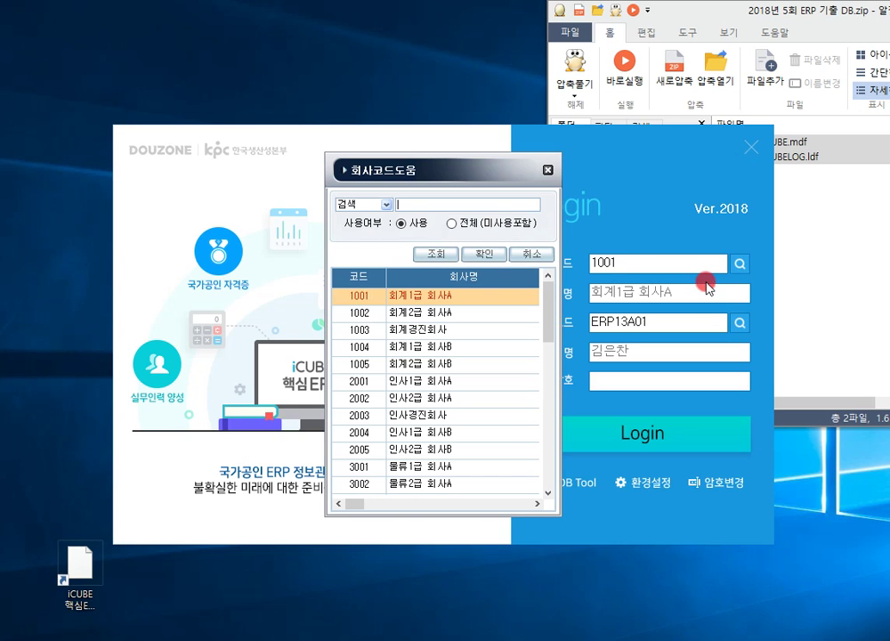
double_click(485, 320)
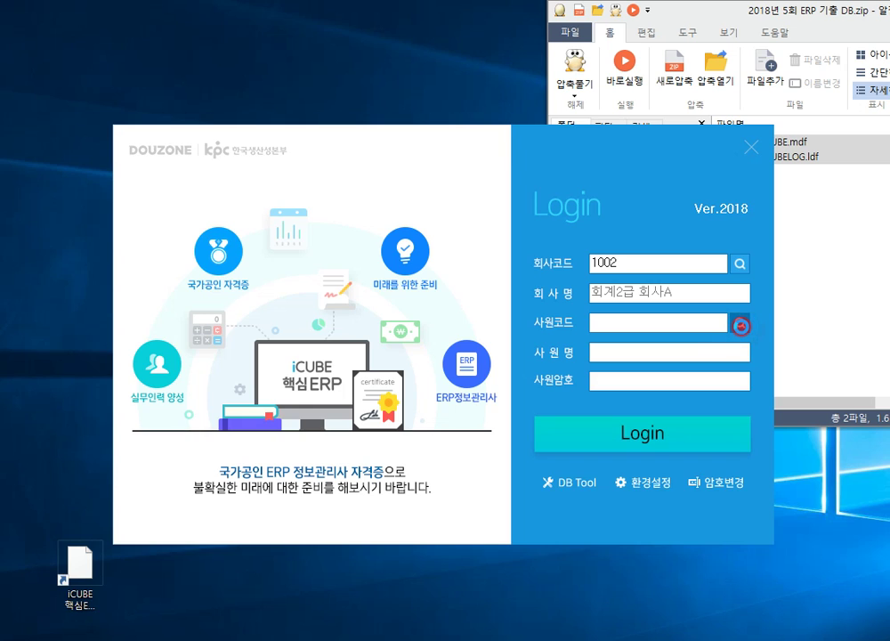
- Choose the first listed employee code for the company and log in with an empty password
click(740, 326)
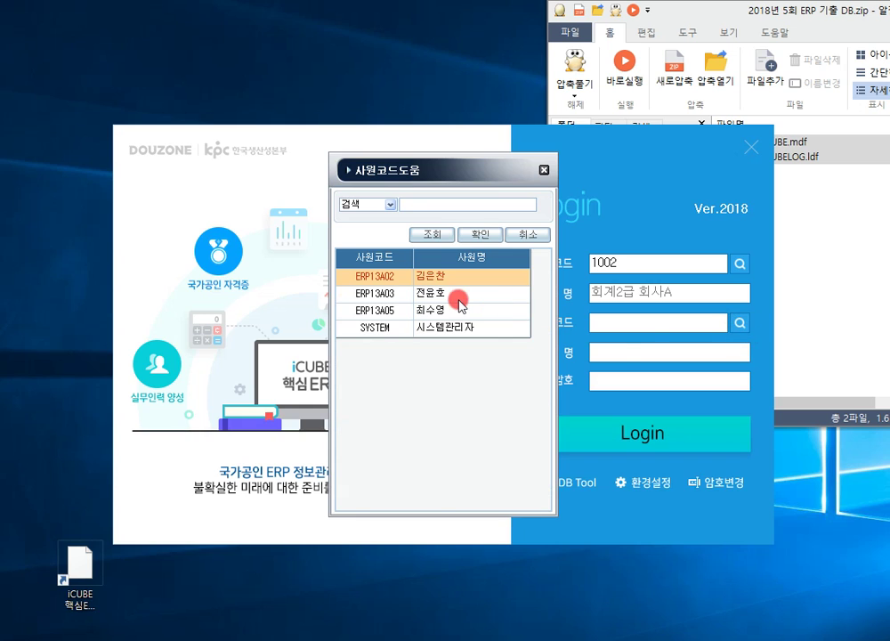
double_click(435, 223)
click(602, 433)
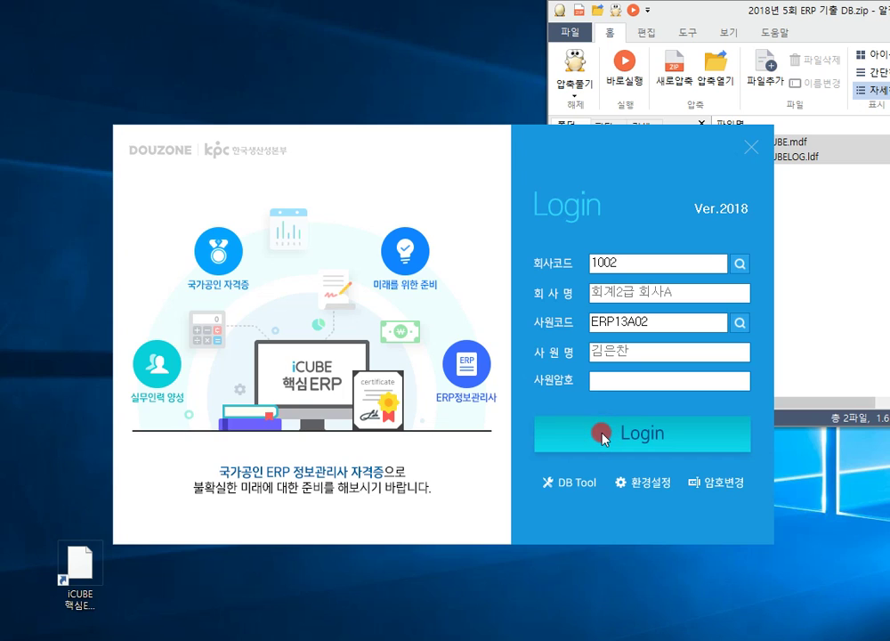
click(603, 435)
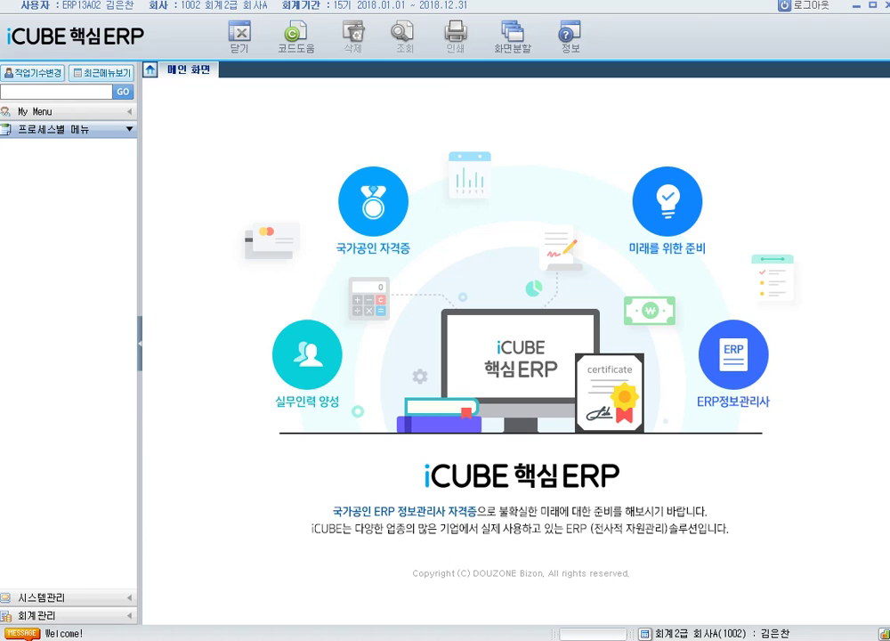
- Open 부서등록 under 회사등록정보 in 시스템관리 and examine the 부문명 of the 재경부 department
click(113, 597)
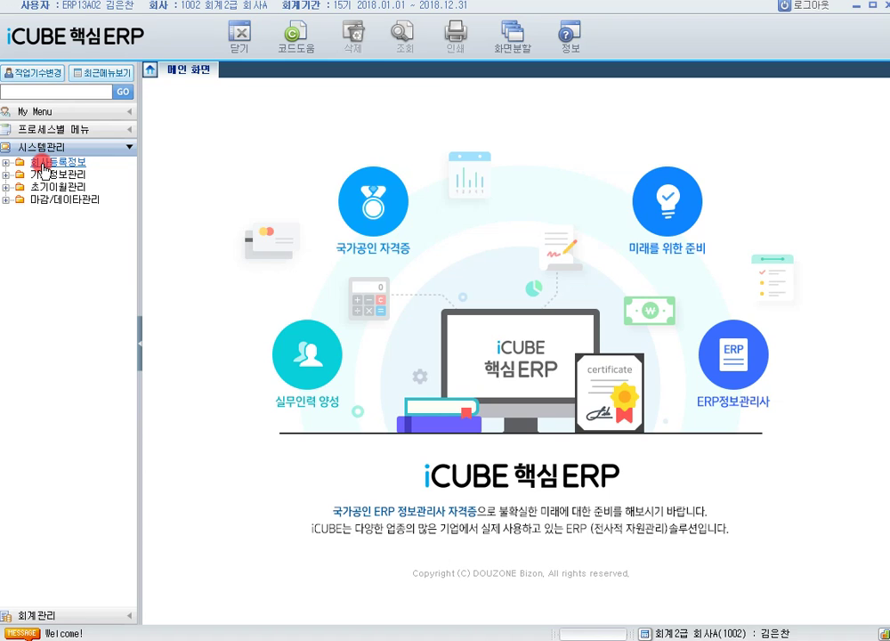
click(8, 163)
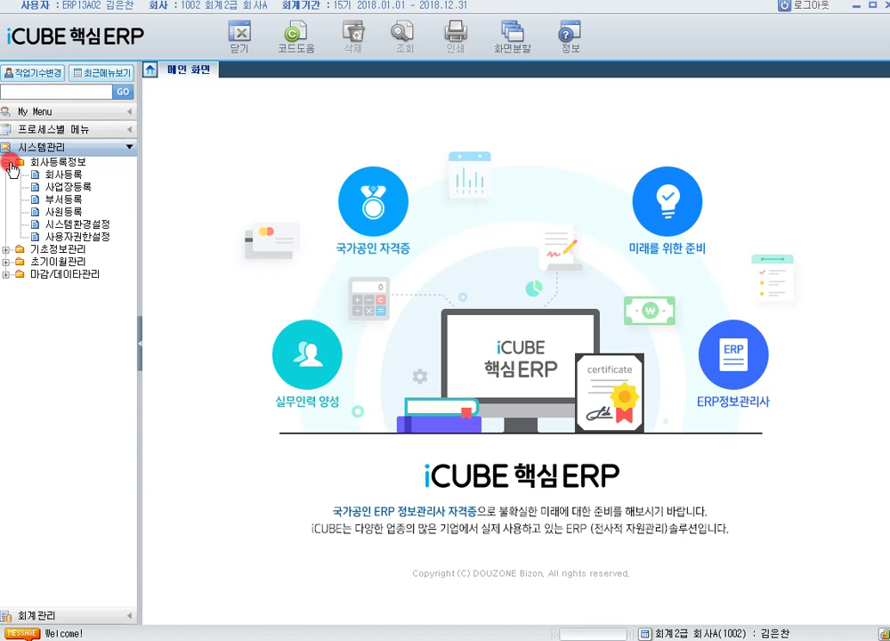
click(69, 204)
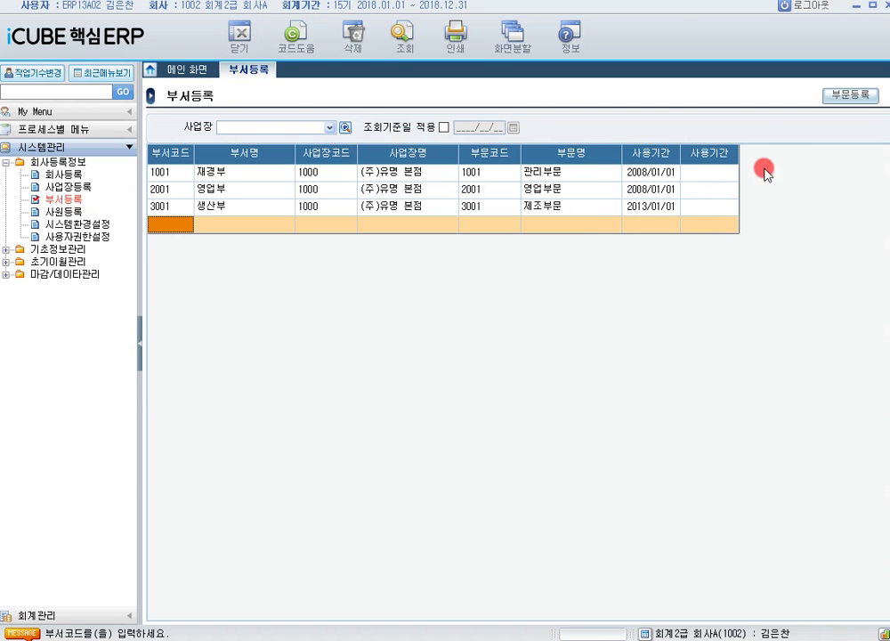
click(586, 172)
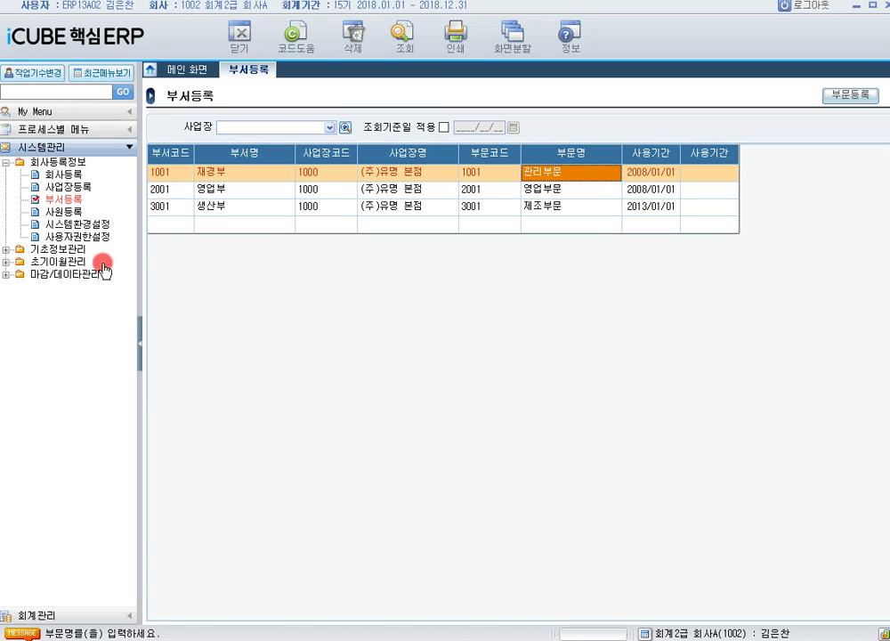
- Expand the 기초정보관리, 초기이월관리 and 마감/데이타관리 groups in place of 회사등록정보, and open 프로젝트등록
click(7, 163)
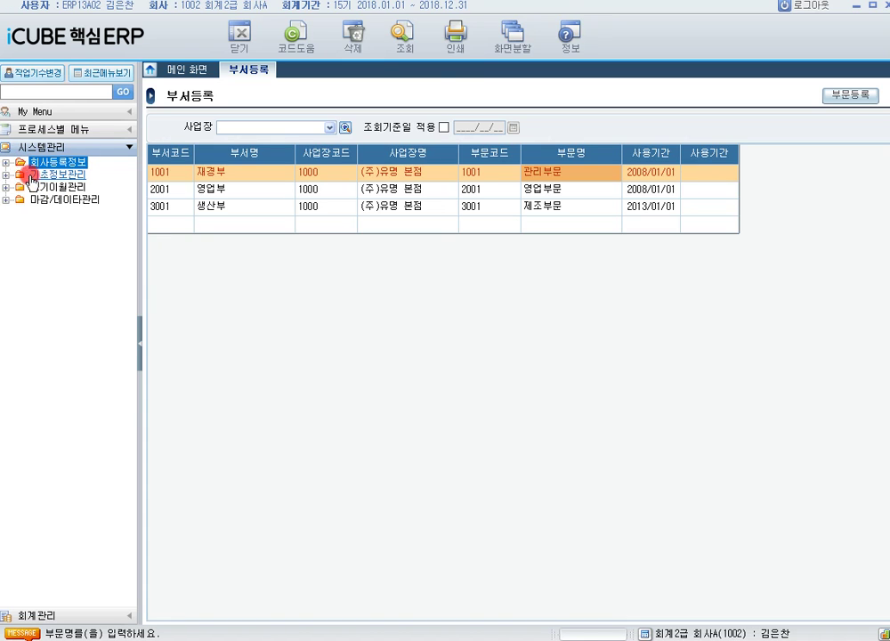
click(7, 175)
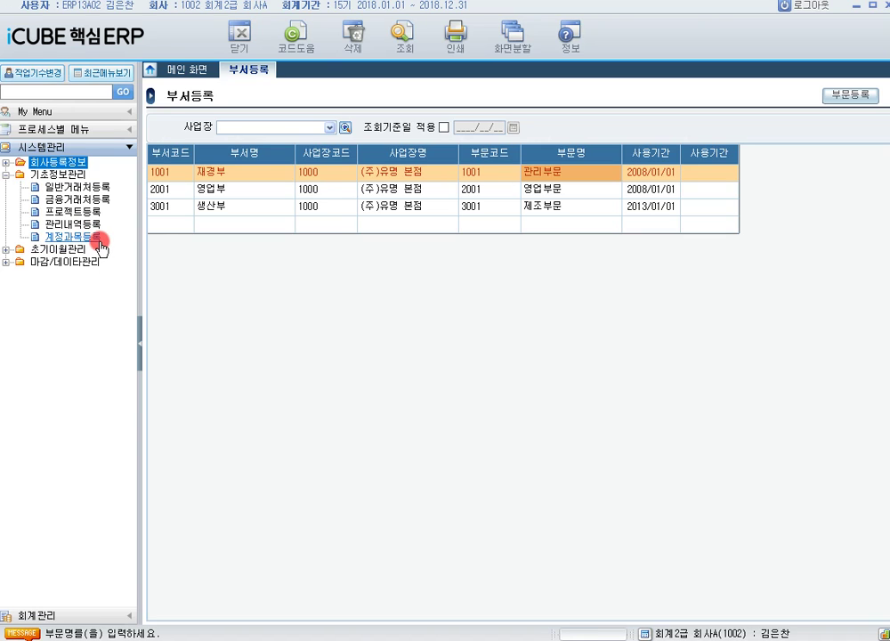
click(6, 250)
click(6, 275)
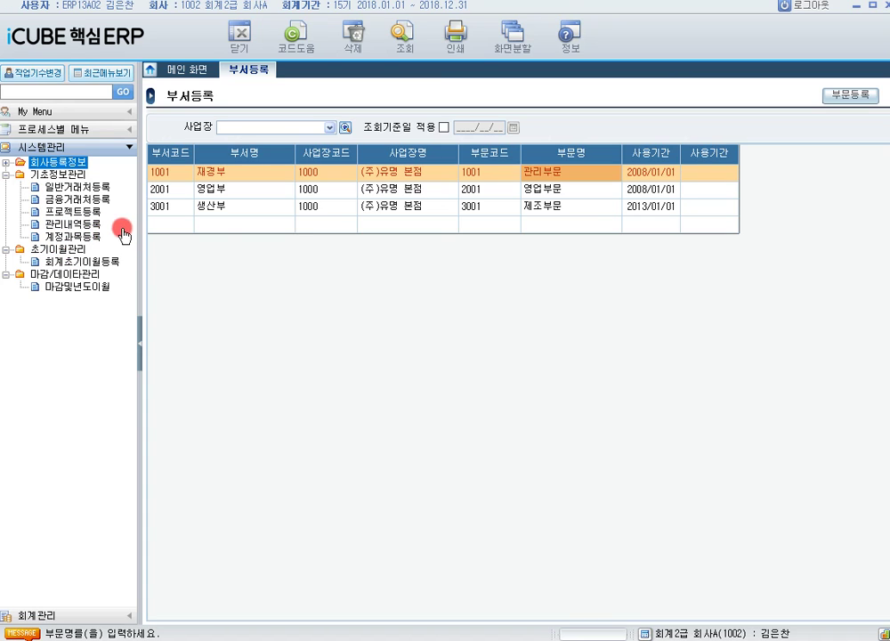
click(71, 212)
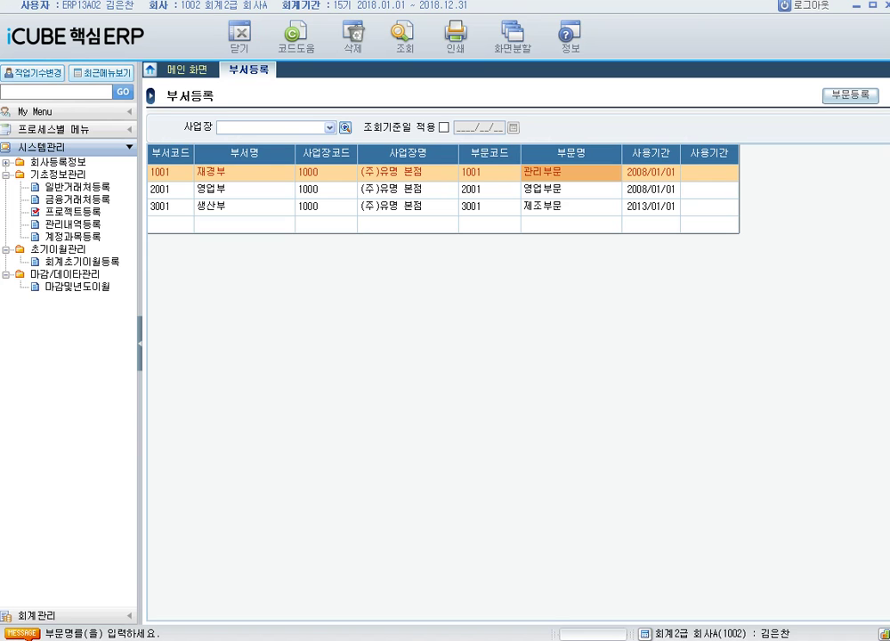
- Open 시스템환경설정 under 회사등록정보, filter it by 2. 회계, and examine the 다국어재무제표 사용 setting
click(6, 162)
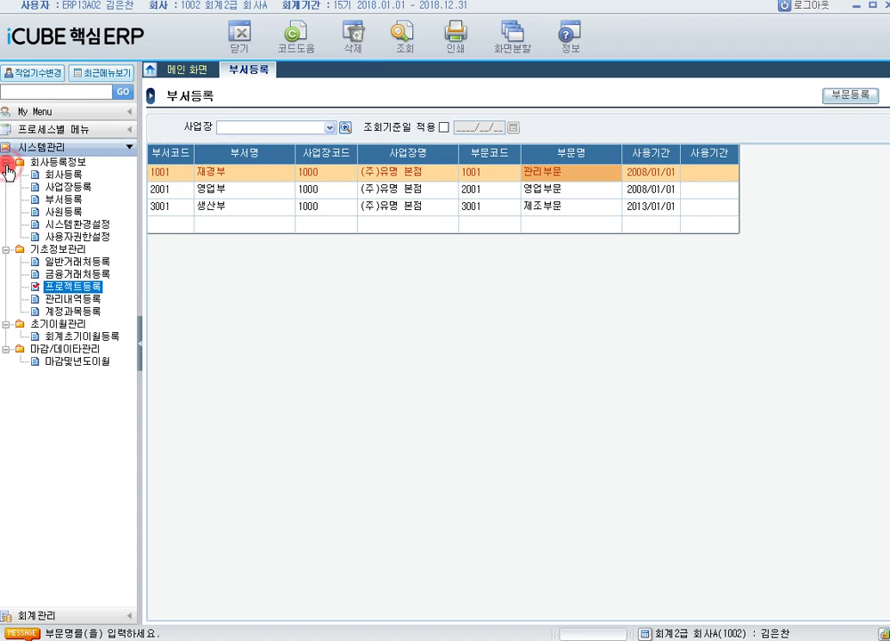
click(105, 229)
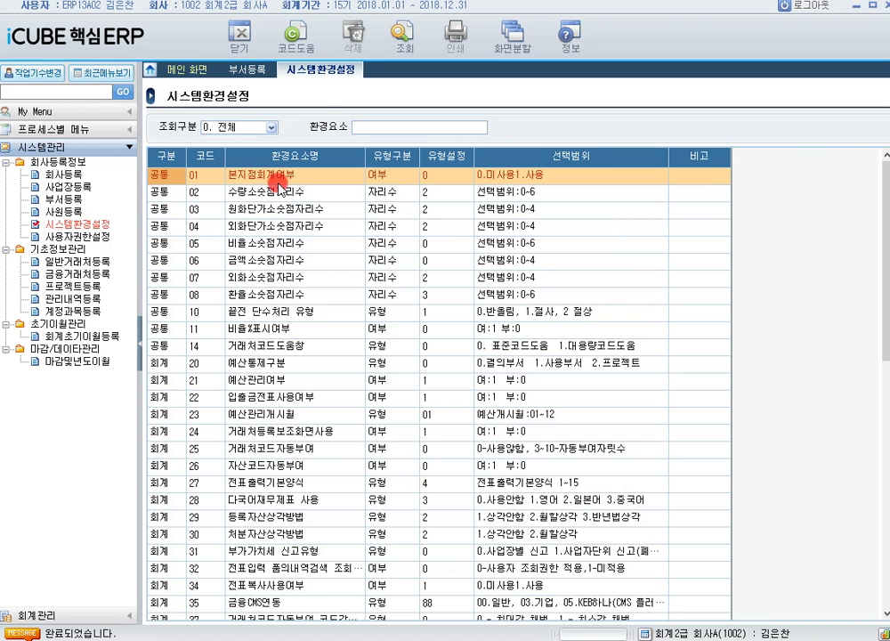
click(247, 129)
click(233, 163)
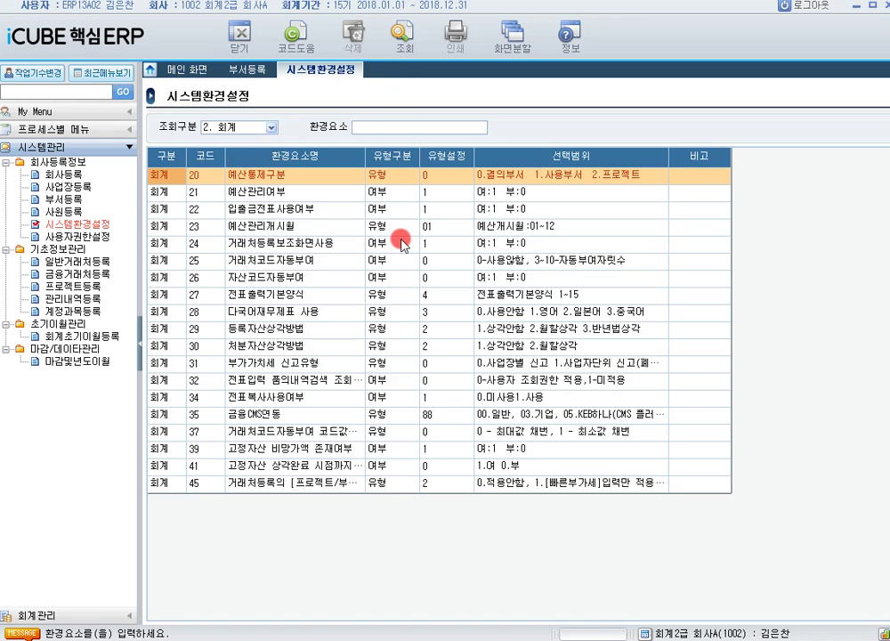
click(309, 317)
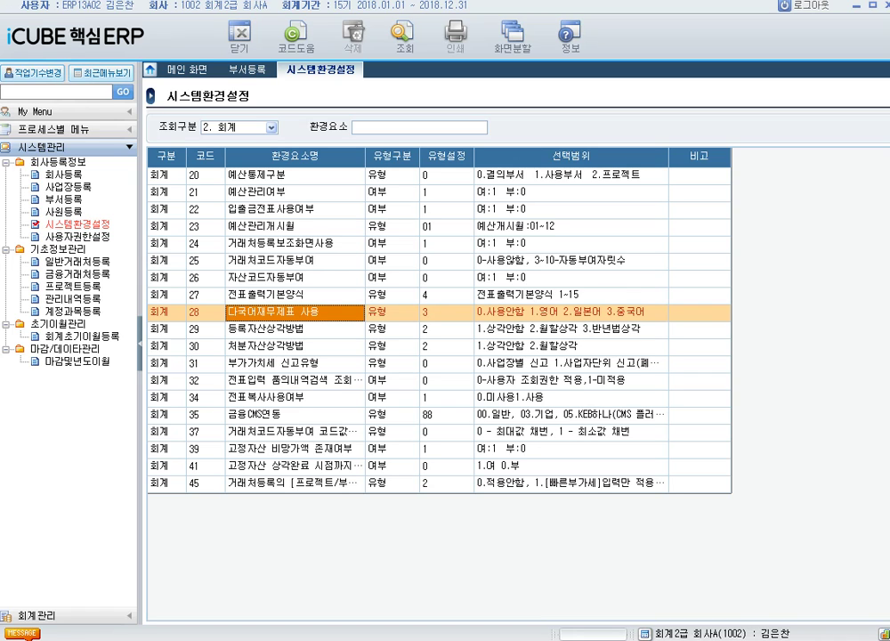
- Open 사용자권한설정, select the third listed employee with 모듈구분 A. 회계관리, and examine the 조회권한 of the available menus
click(80, 237)
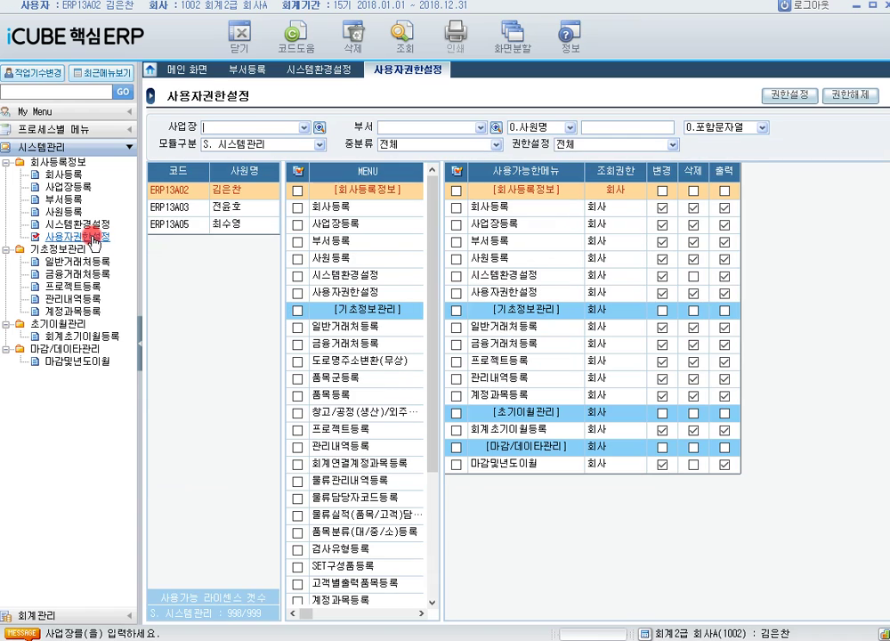
click(249, 231)
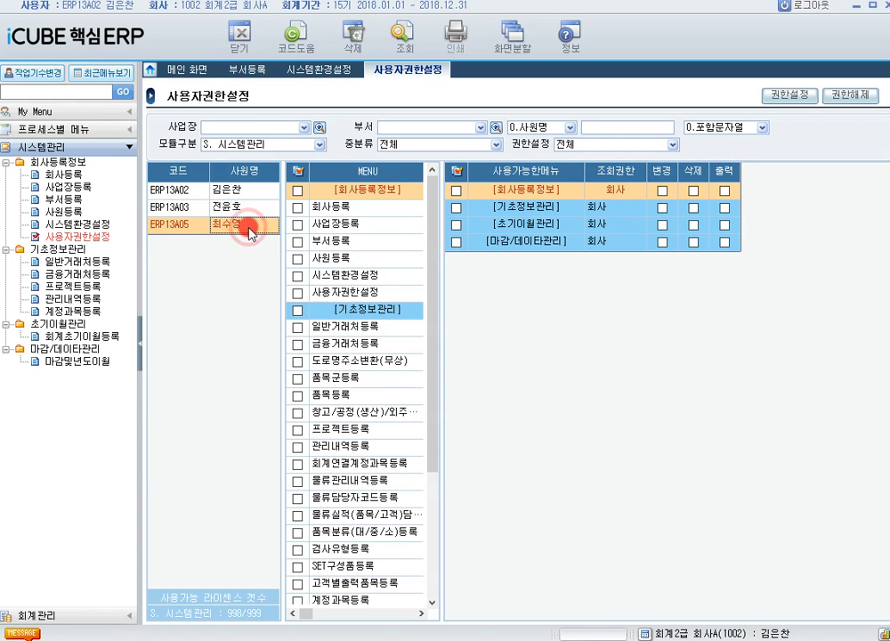
click(317, 144)
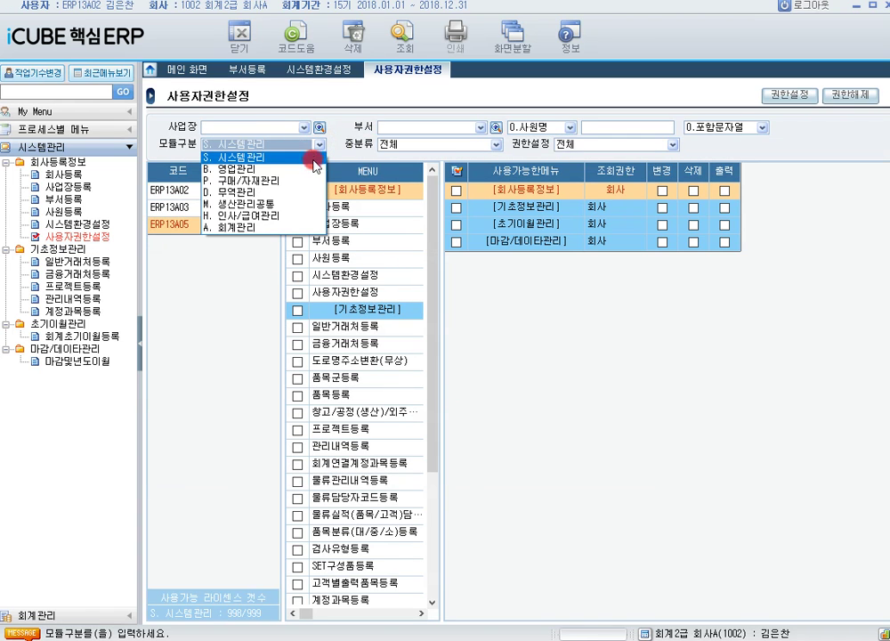
click(290, 227)
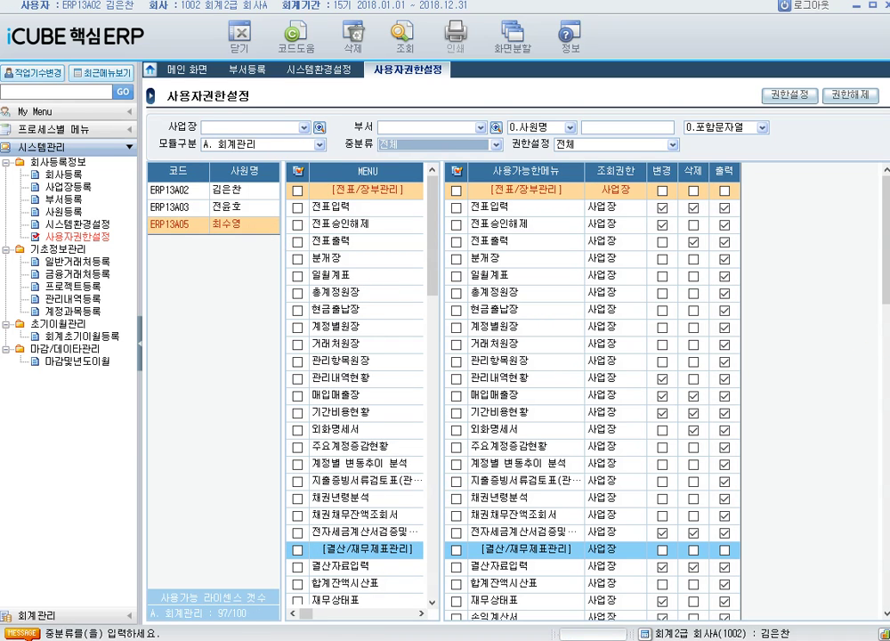
click(798, 339)
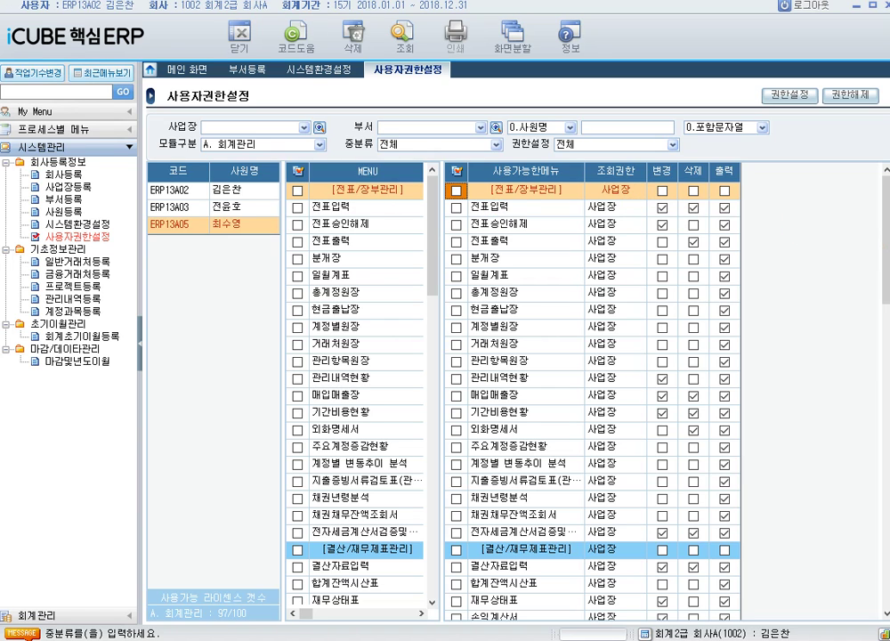
click(607, 210)
click(612, 221)
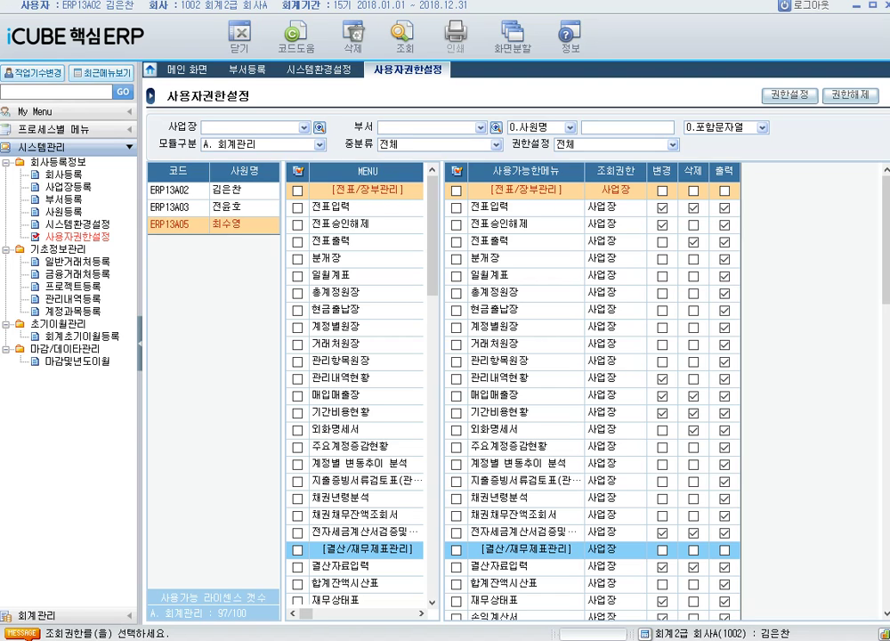
- Open 일월계표 under 전표/장부관리 in 회계관리 and query the 일계표 for 2018/09/25 to 2018/09/25
click(117, 616)
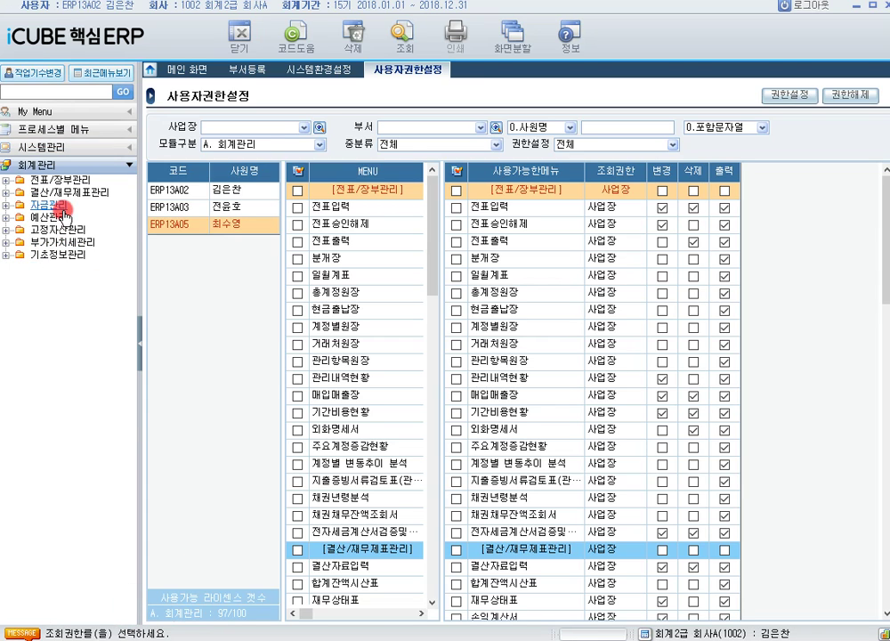
click(25, 179)
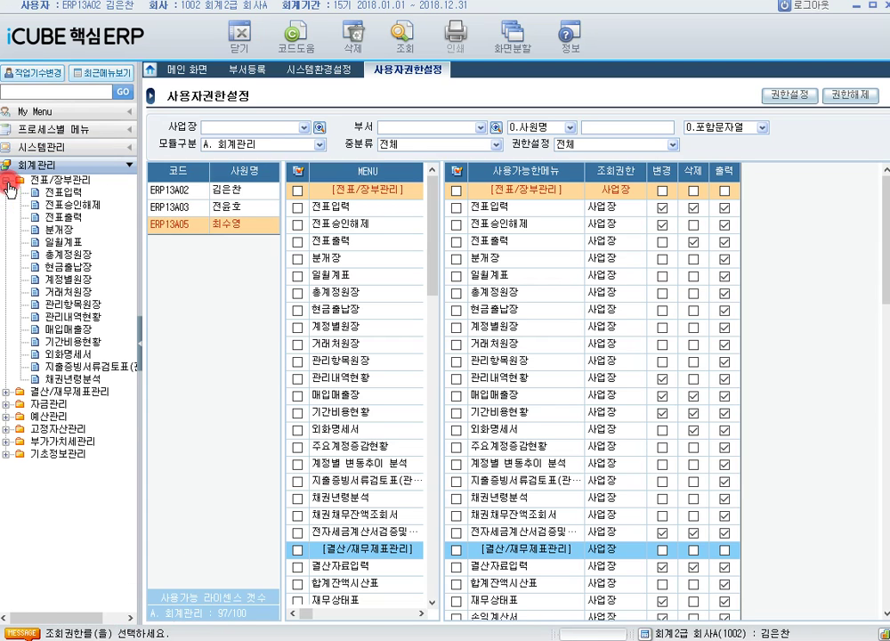
click(69, 246)
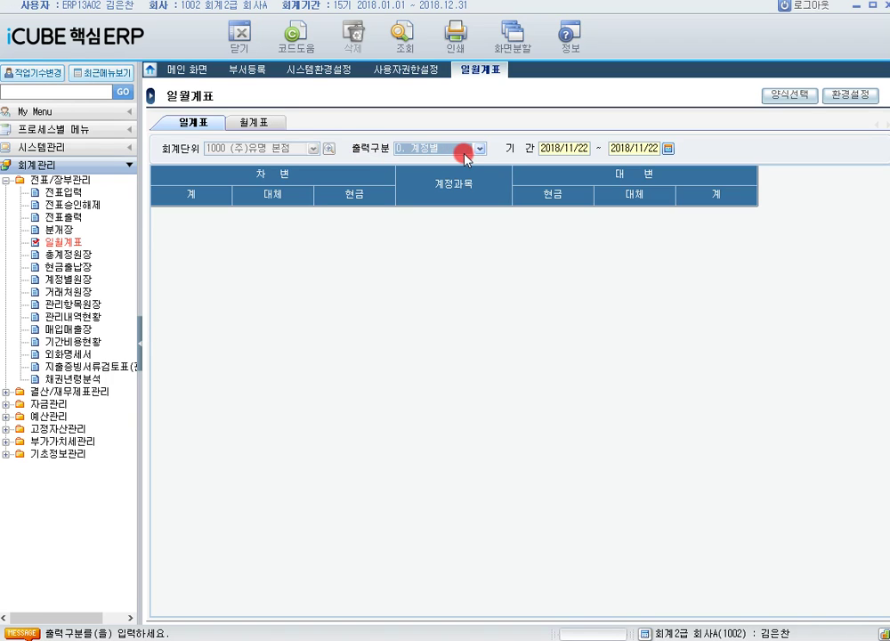
click(545, 148)
text(20180925)
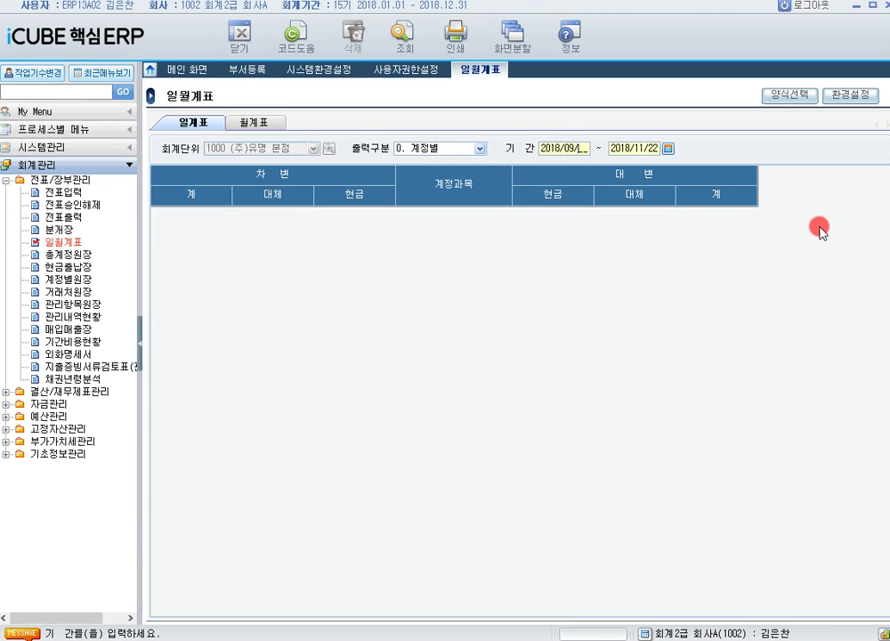
text(201809)
text(25)
key(Return)
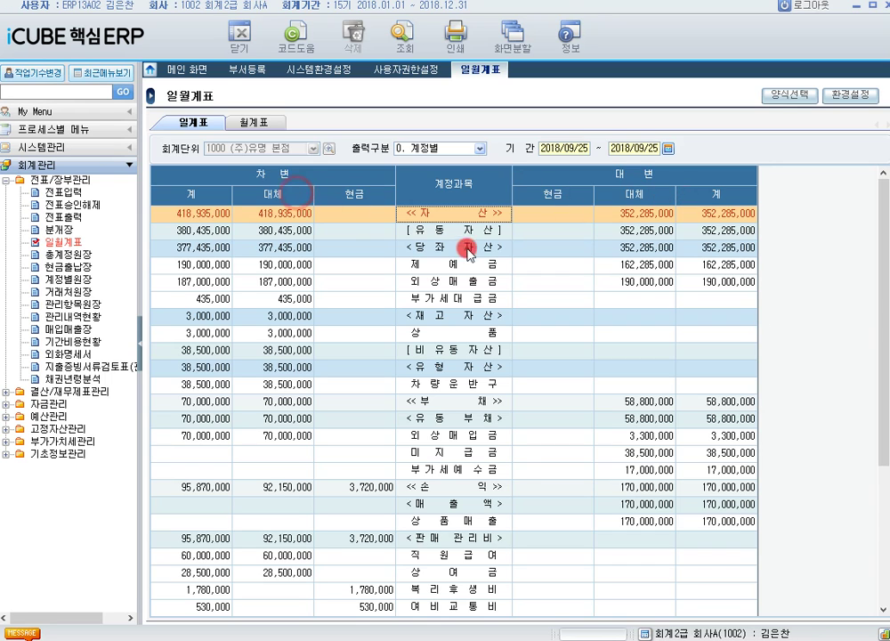
- Compare the debit 현금 amounts of 복리후생비, 여비교통비, 차량유지비 and 사무용품비 under 판매관리비 in the 일계표
scroll(511, 485, down, 2)
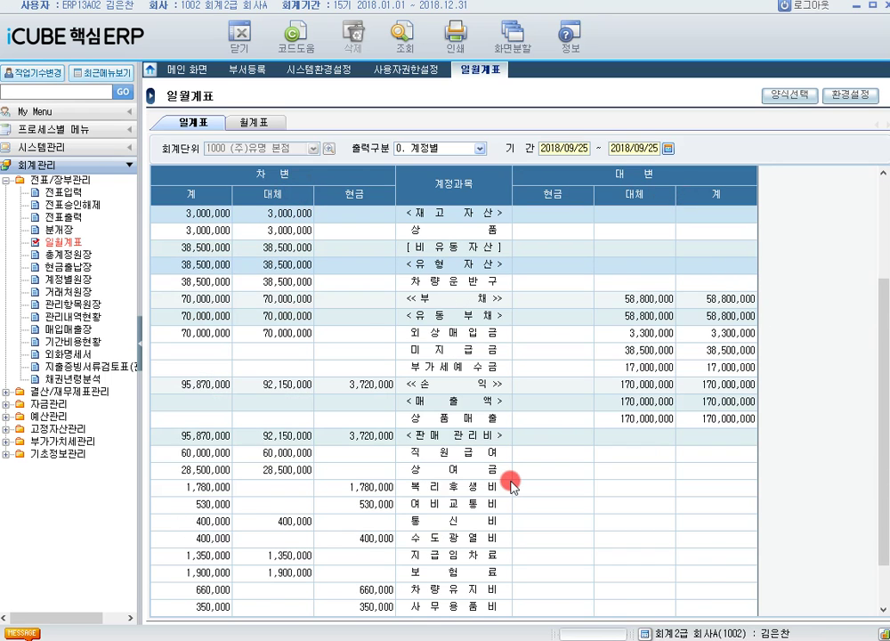
scroll(512, 484, down, 1)
click(470, 441)
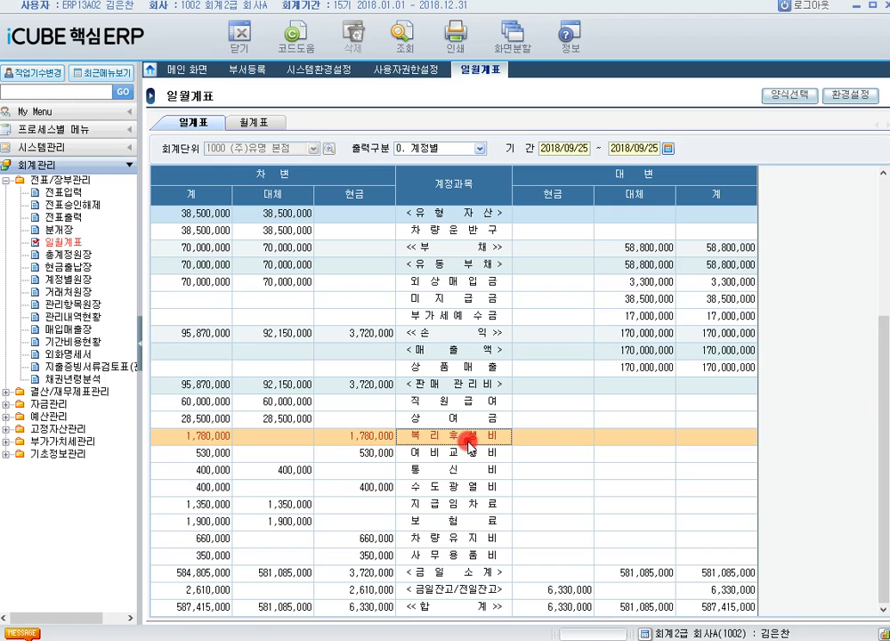
click(470, 461)
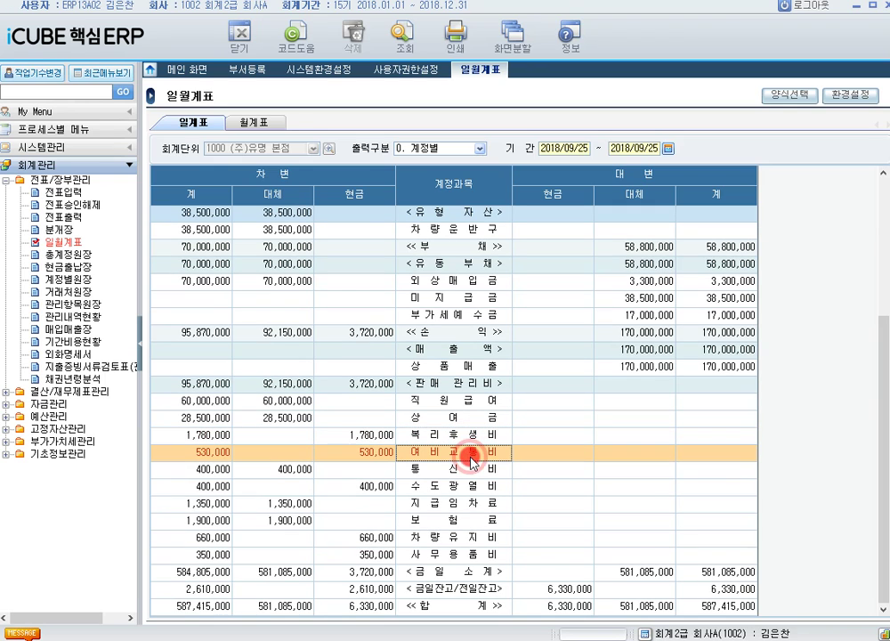
click(476, 538)
click(476, 553)
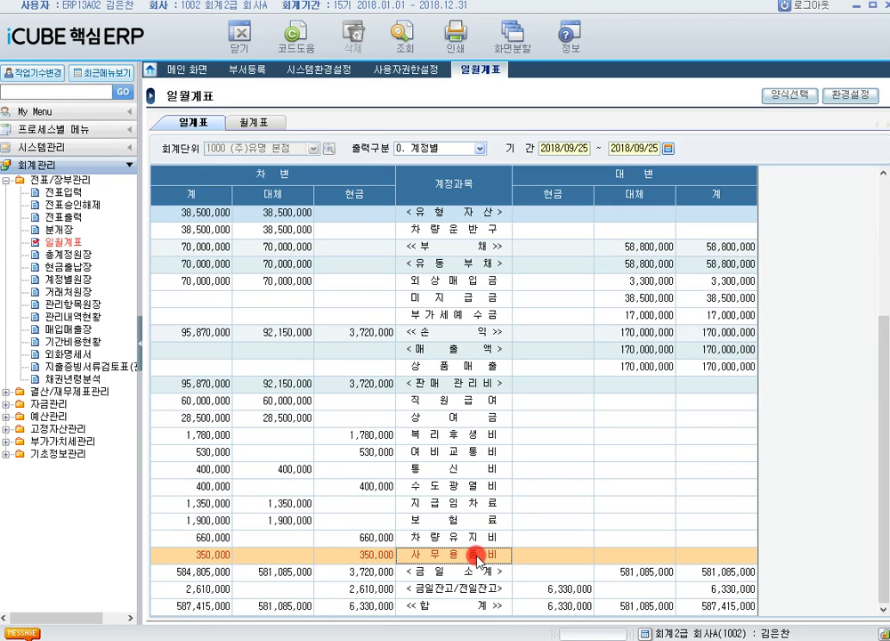
click(472, 436)
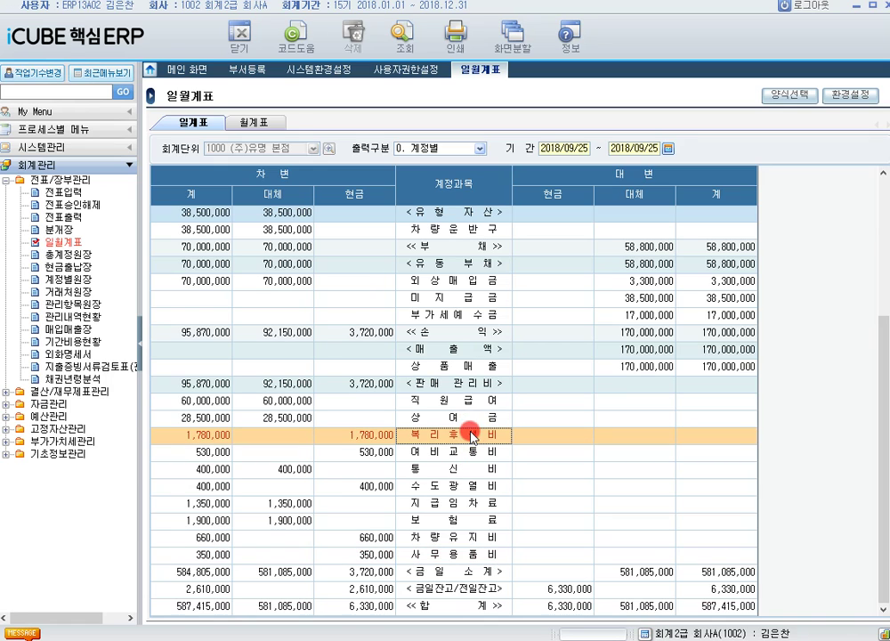
click(360, 434)
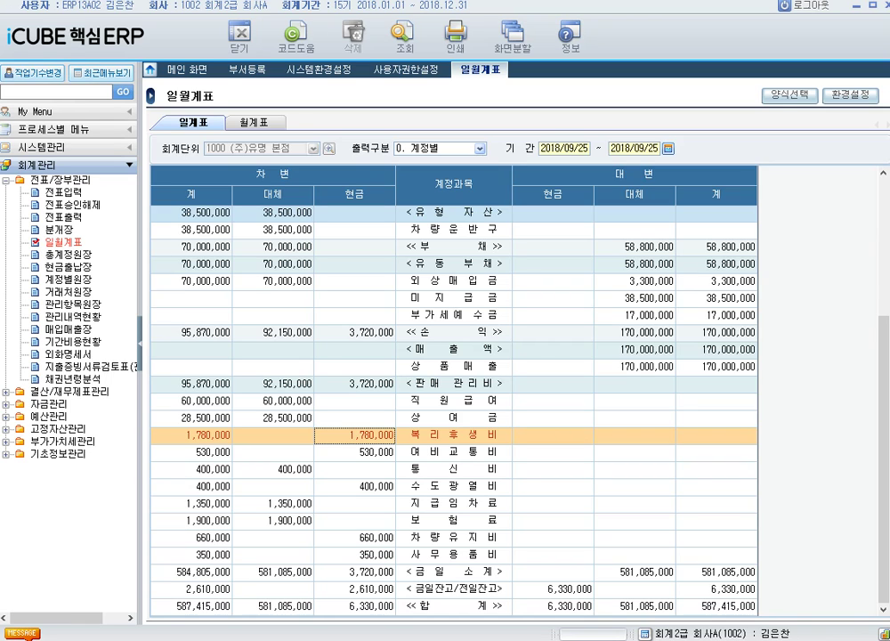
- Open 계정과목등록 under 기초정보관리, expand 판매관리비 (801 ~ 900), and examine the 증빙필수입력여부 options of account 81100 복리후생비
click(8, 453)
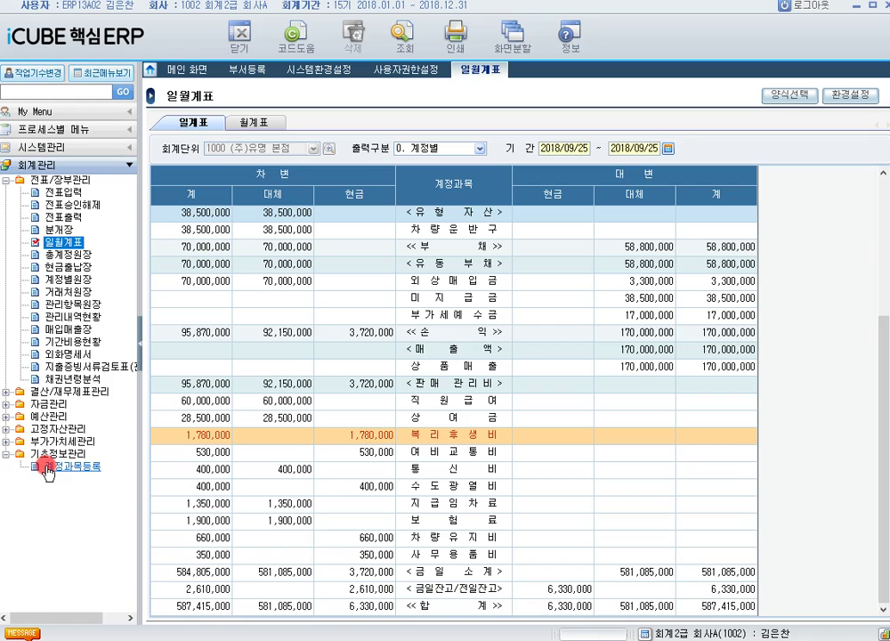
click(42, 468)
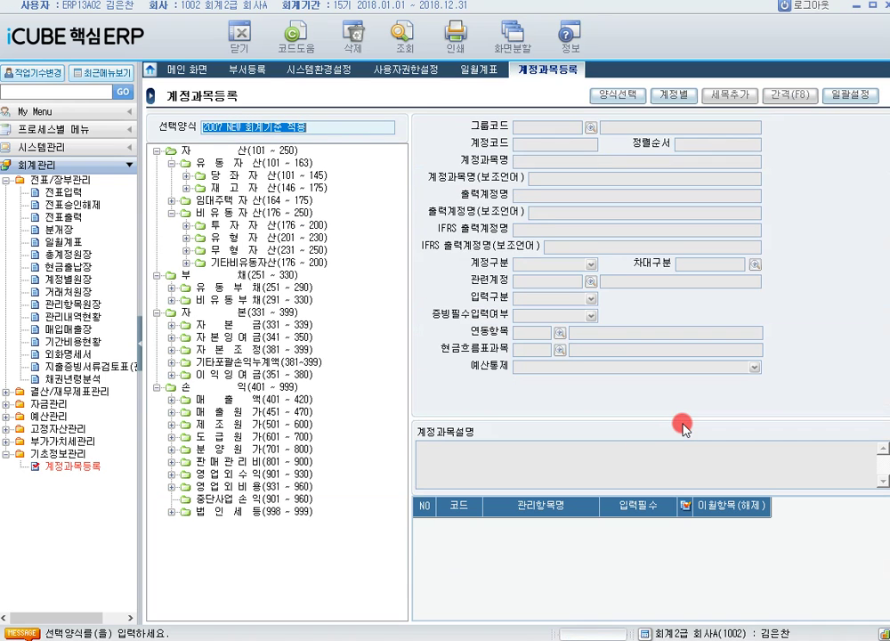
click(172, 462)
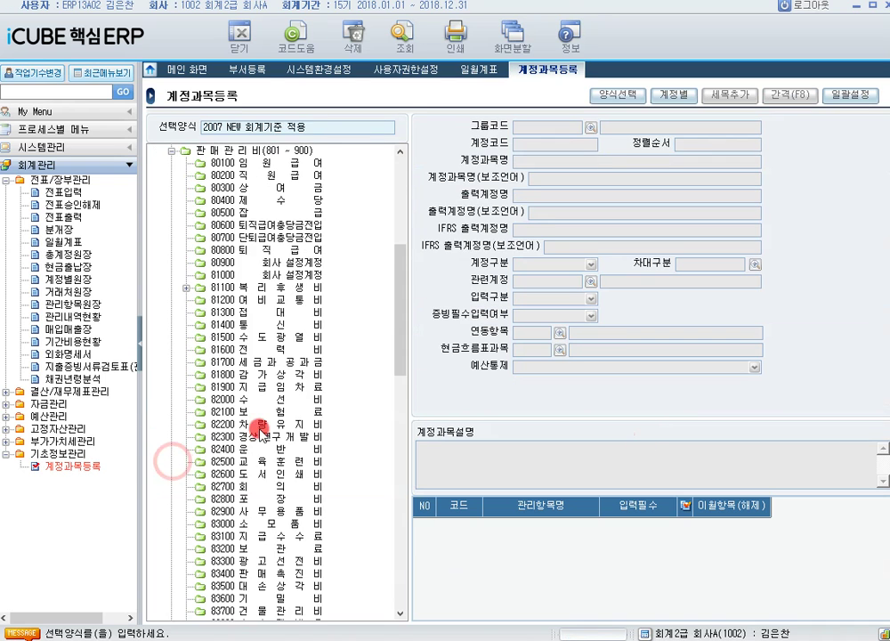
click(309, 436)
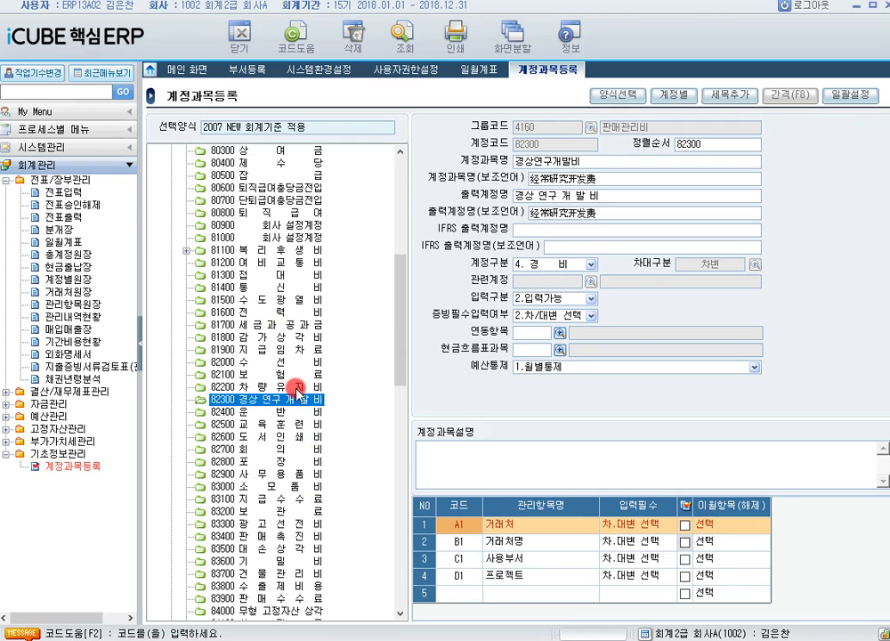
click(293, 387)
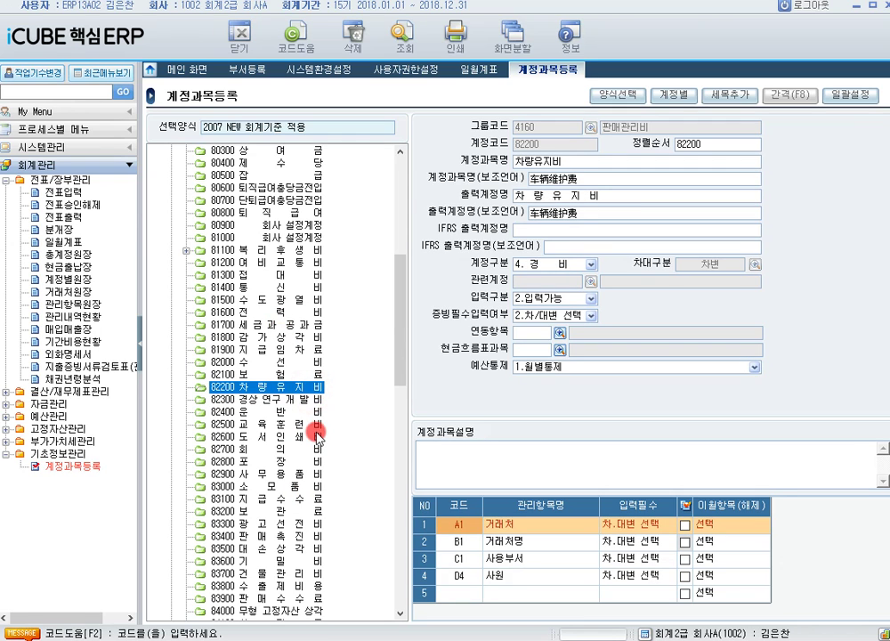
click(218, 250)
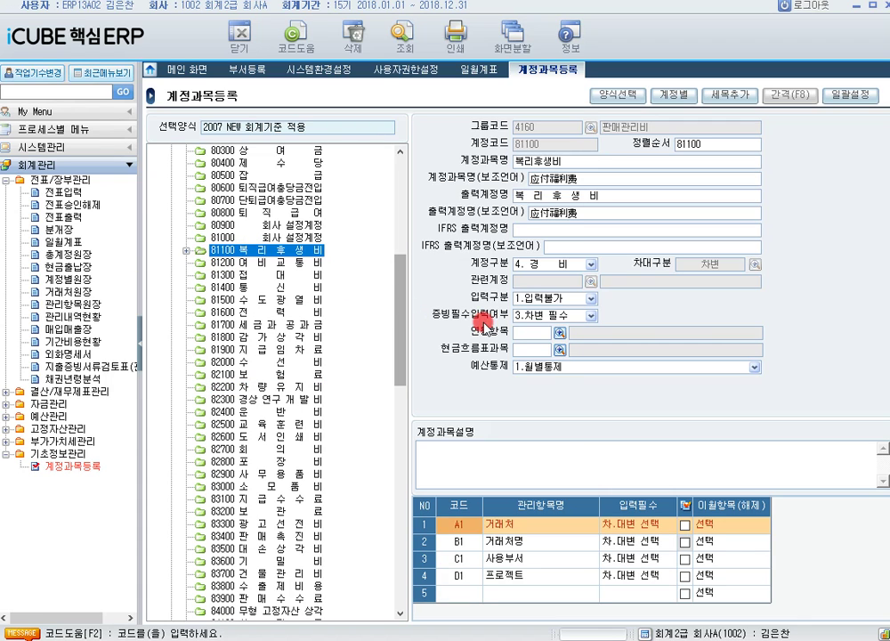
click(571, 317)
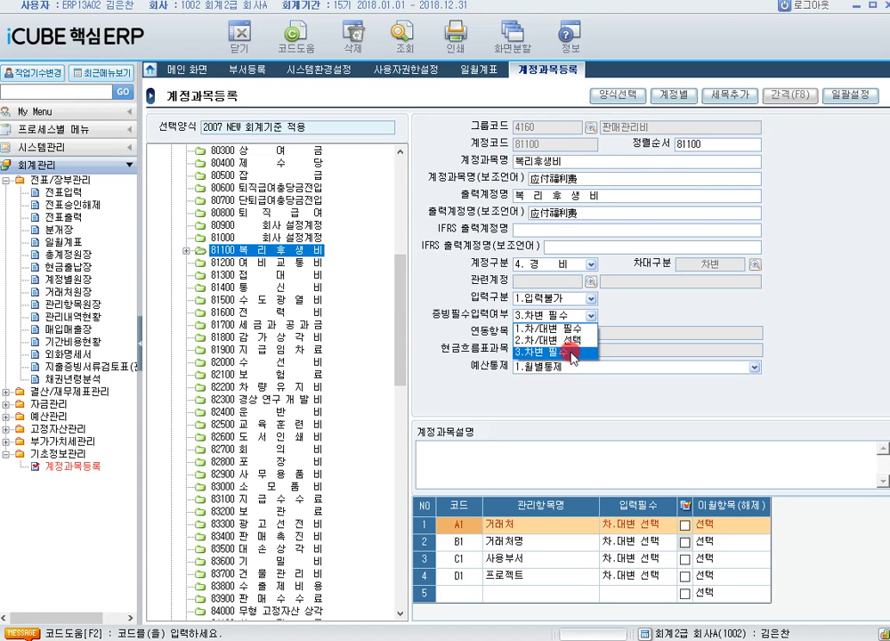
click(572, 356)
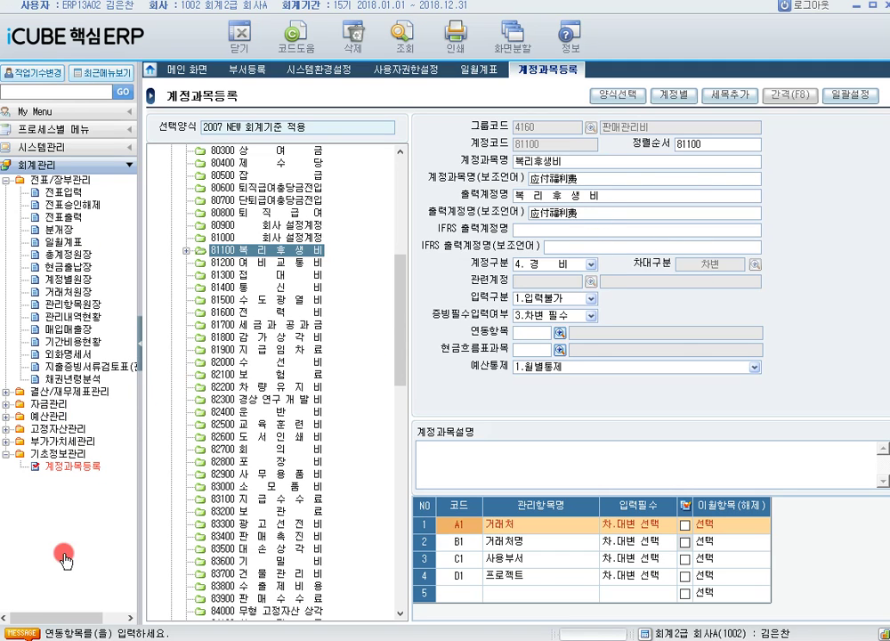
- Expand the 결산/재무제표관리 group and locate its 결산자료입력 and 이익잉여금처분계산서 entries
click(6, 392)
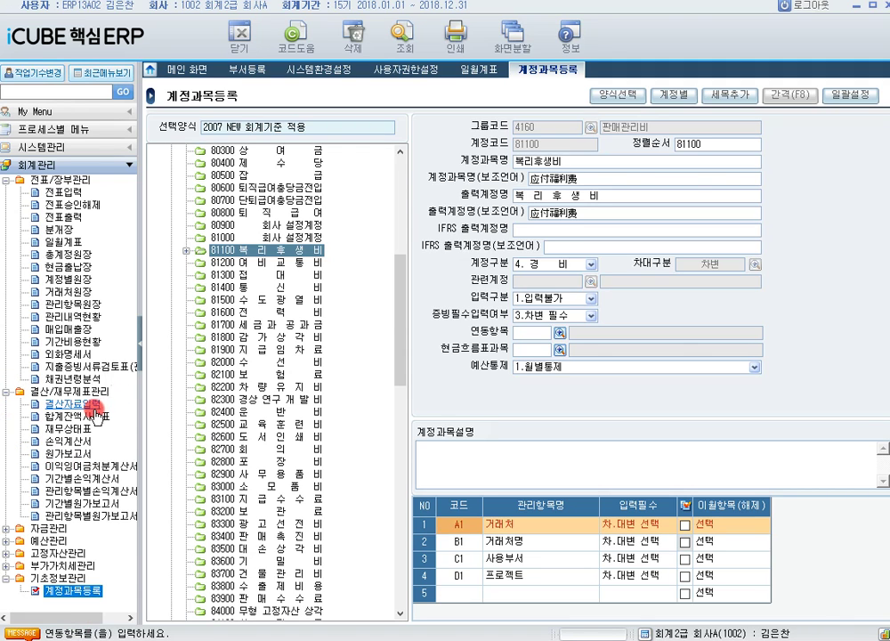
click(70, 406)
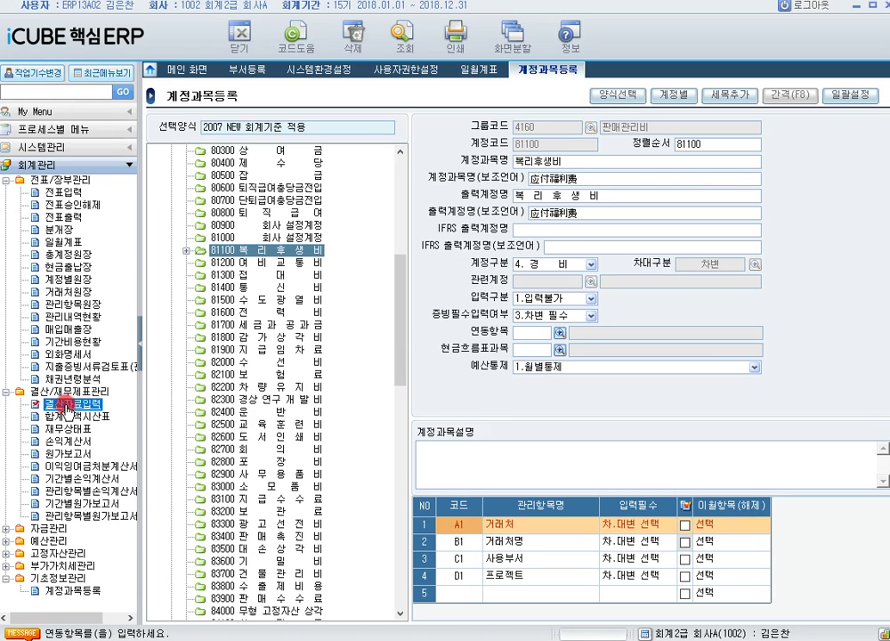
click(62, 466)
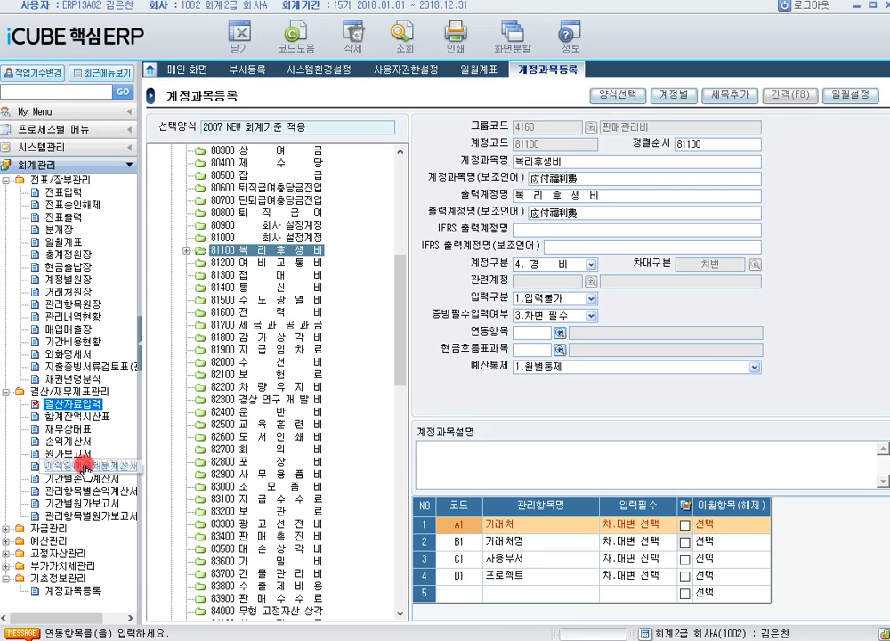
click(80, 405)
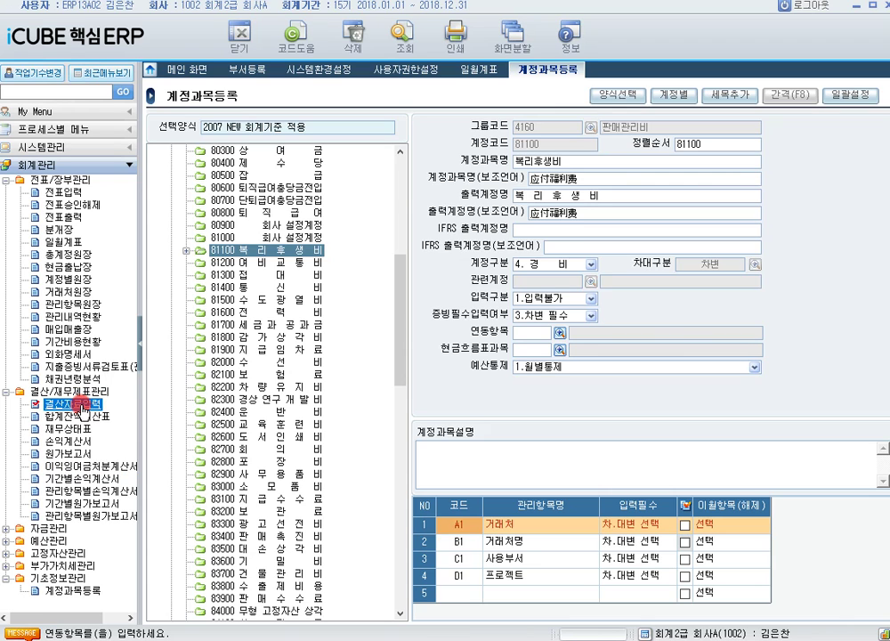
click(80, 466)
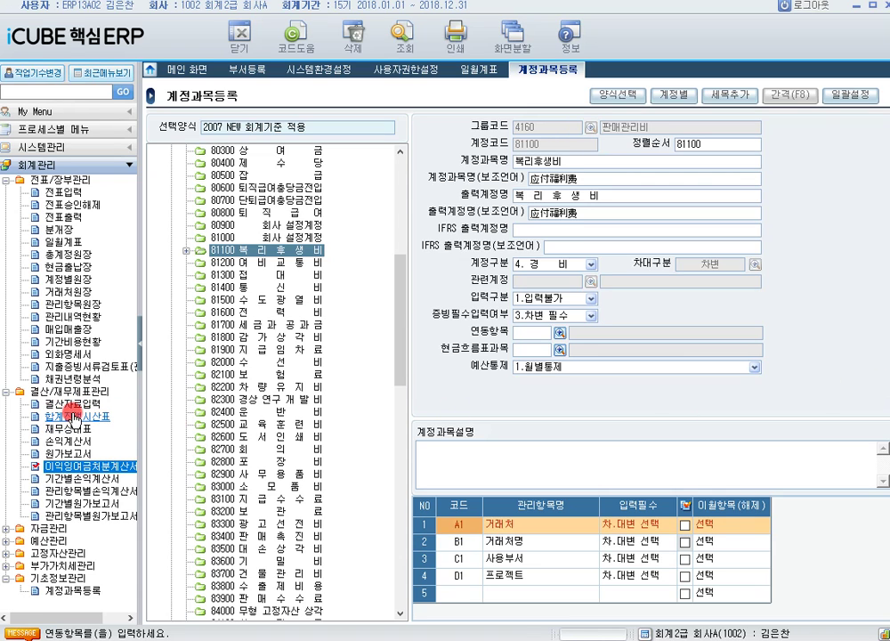
click(73, 404)
click(73, 405)
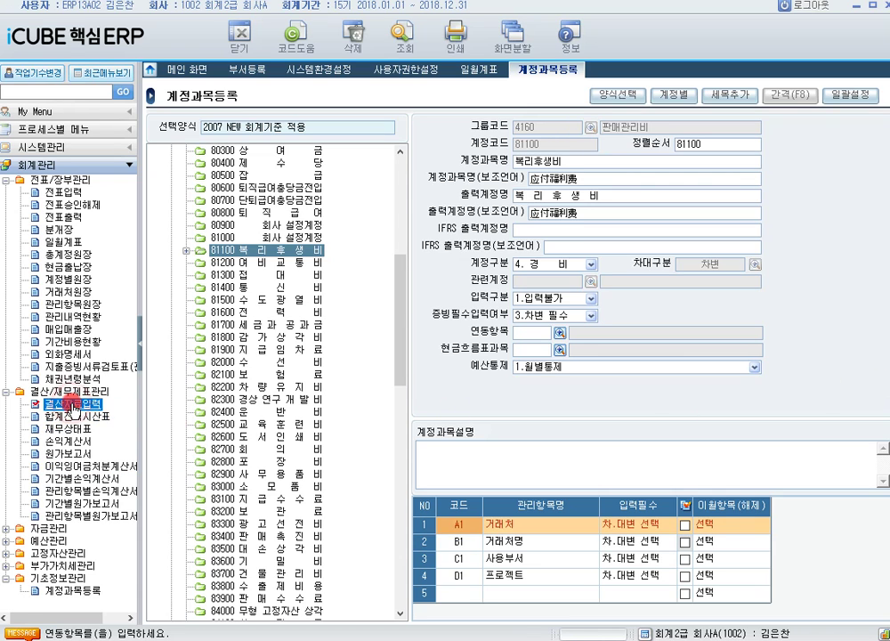
click(76, 467)
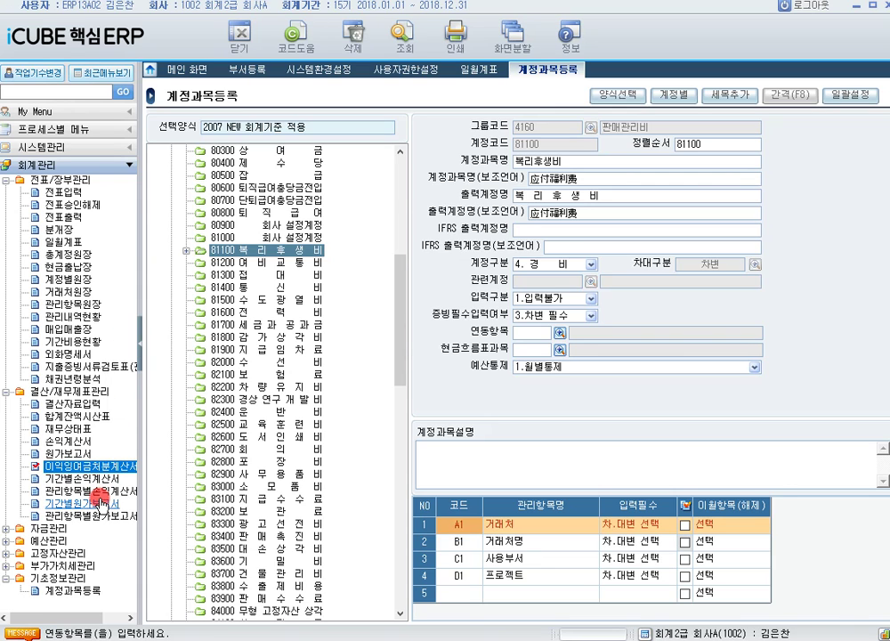
- Open 기간비용현황, switch to 고정자산등록 under 고정자산관리, and list the assets of type 20800 차량운반구
click(80, 341)
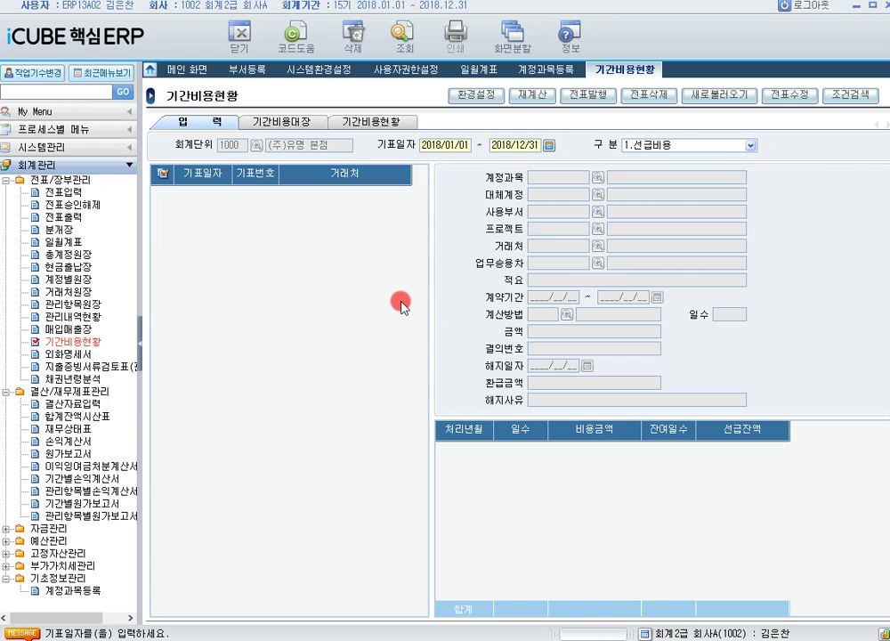
click(6, 553)
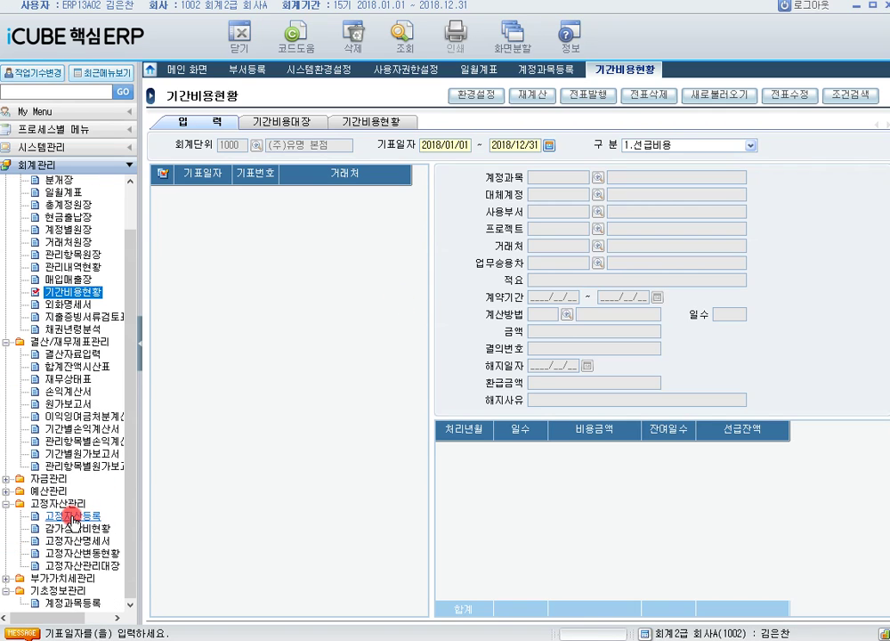
click(71, 516)
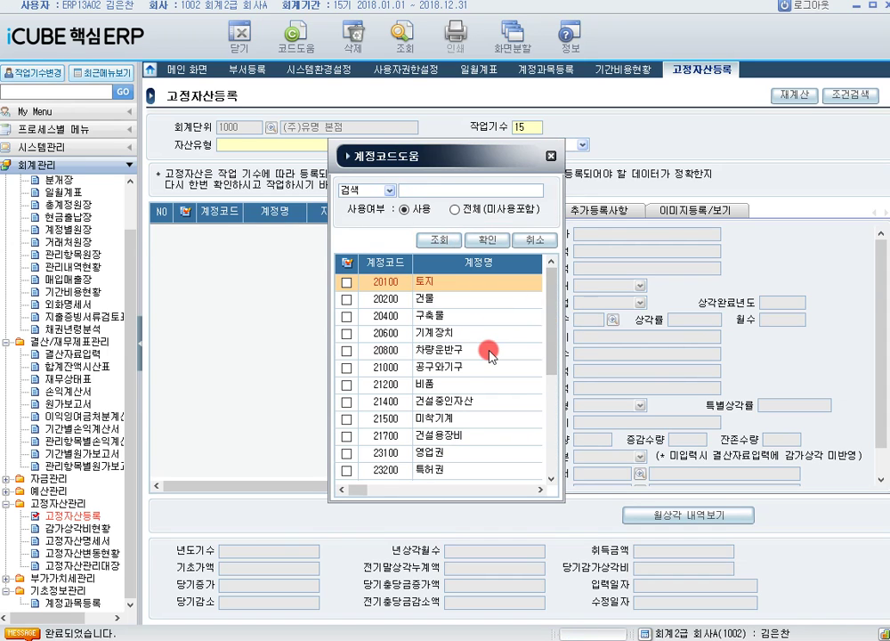
double_click(445, 384)
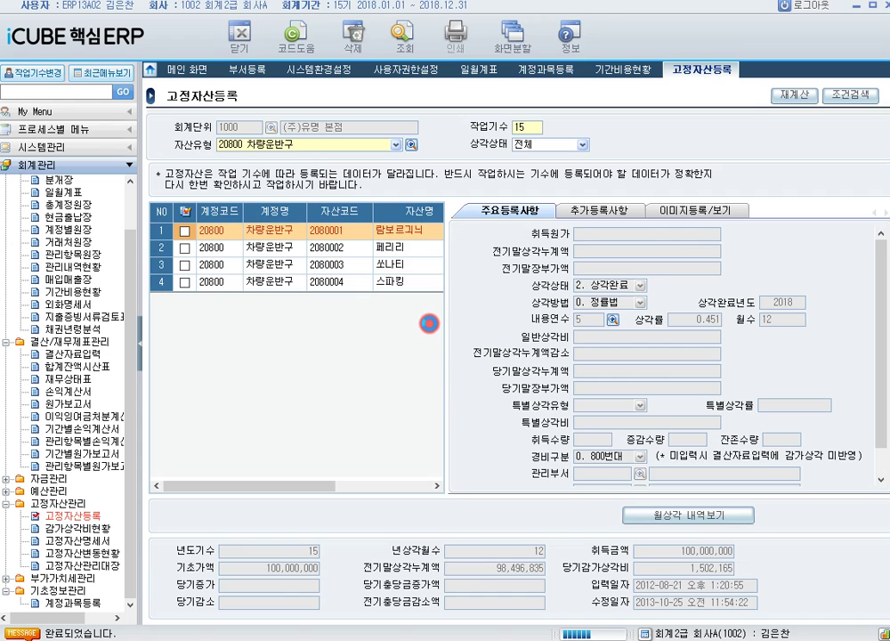
- Enter a 2018/08/01 자본적 지출 of 10 under 자산변동처리 in the 추가등록사항 of vehicle asset 2080004 스파킹
click(408, 283)
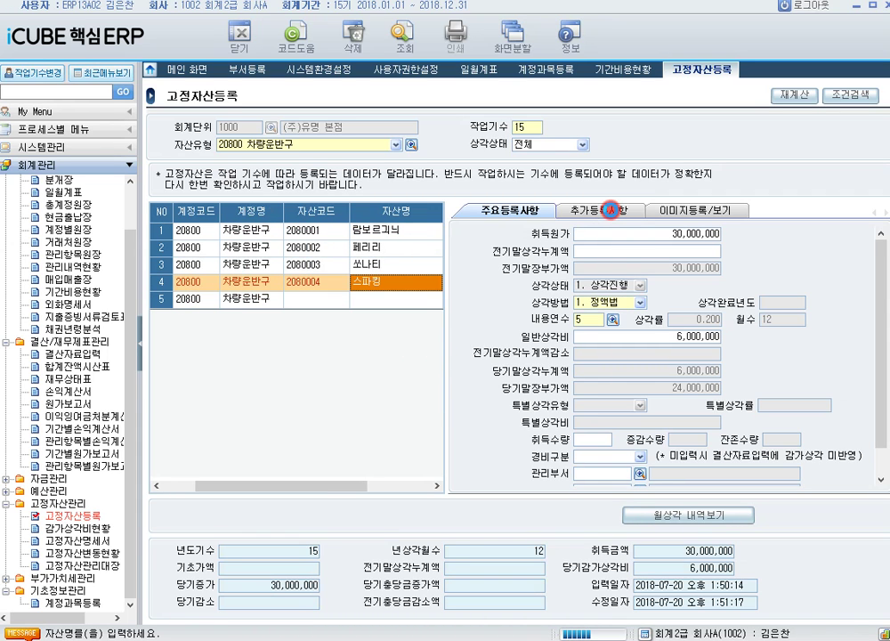
click(611, 210)
click(509, 398)
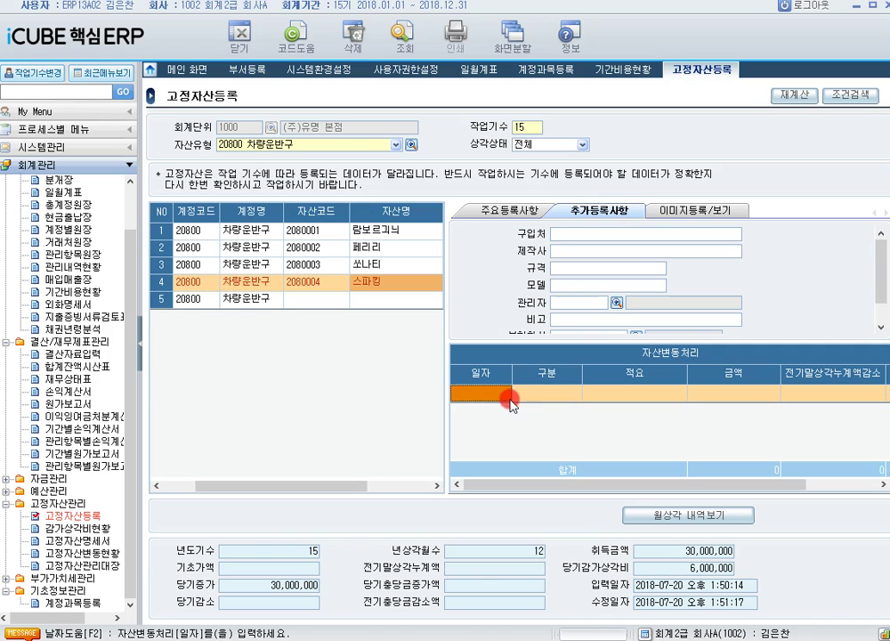
text(20180801)
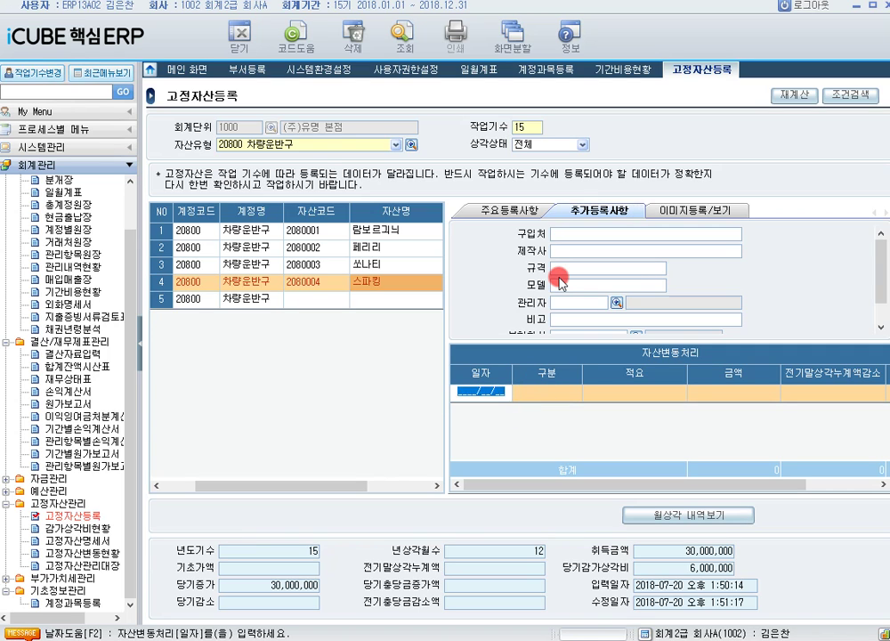
key(Return)
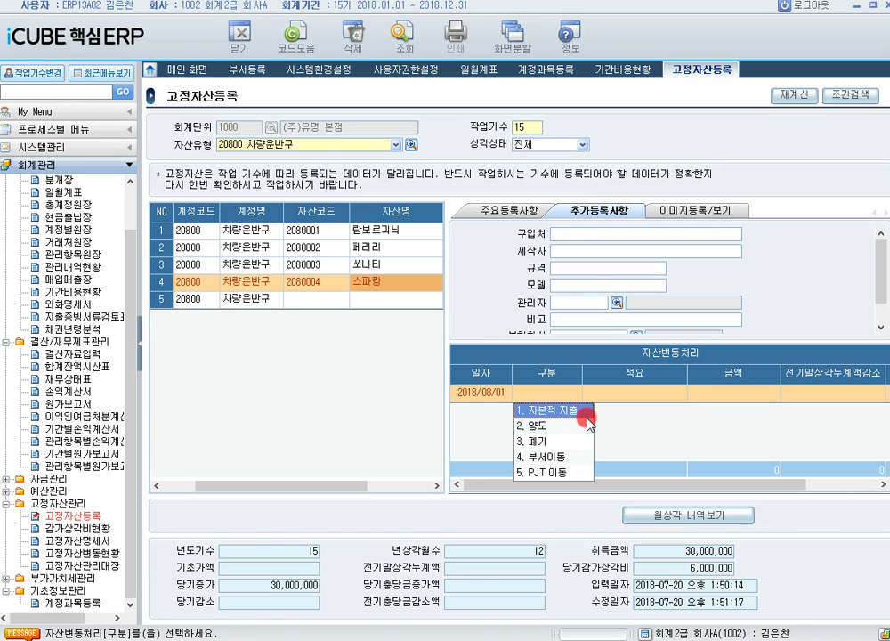
click(540, 410)
key(Return)
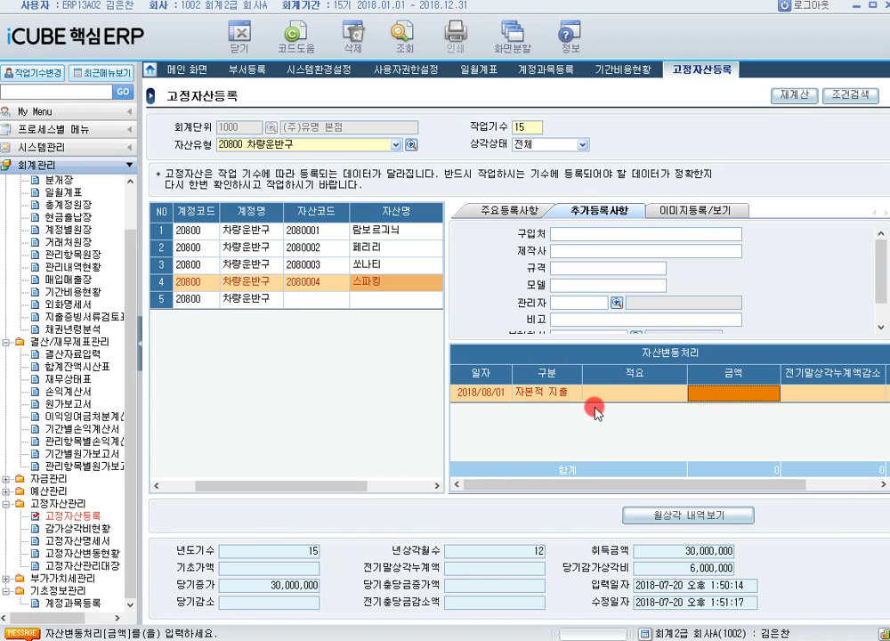
text(10)
key(Return)
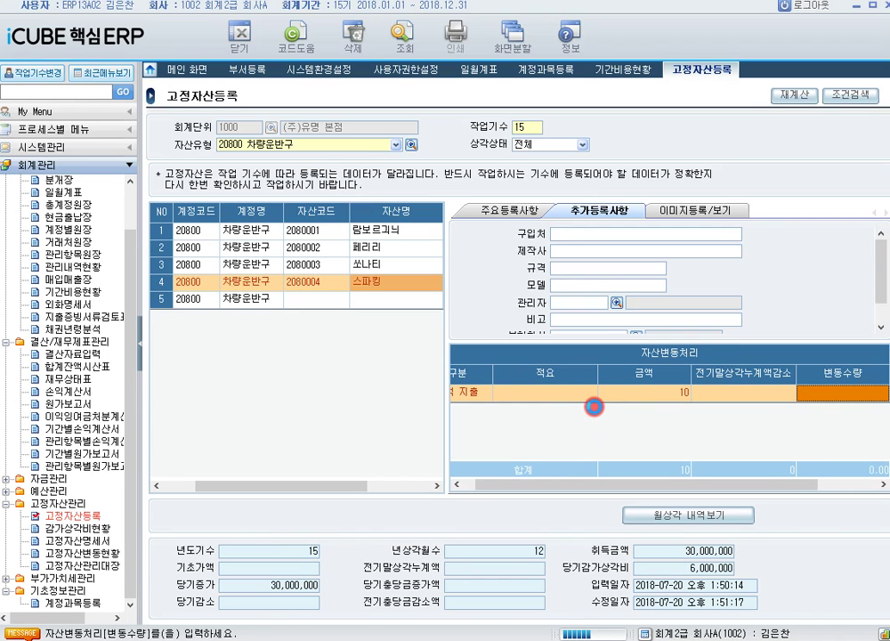
key(Return)
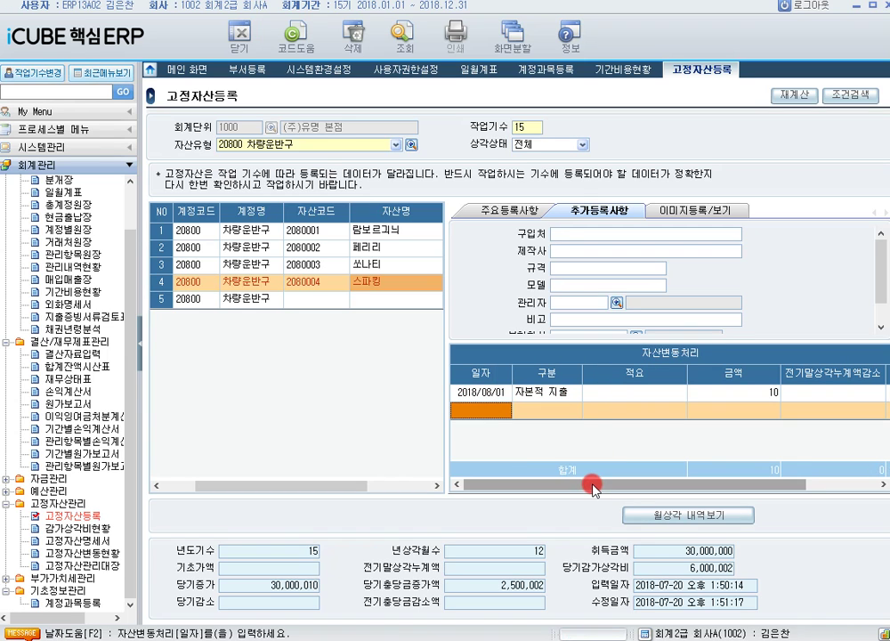
- Delete the 2018/08/01 자본적 지출 line from 스파킹's 자산변동처리 and confirm the deletion
click(353, 29)
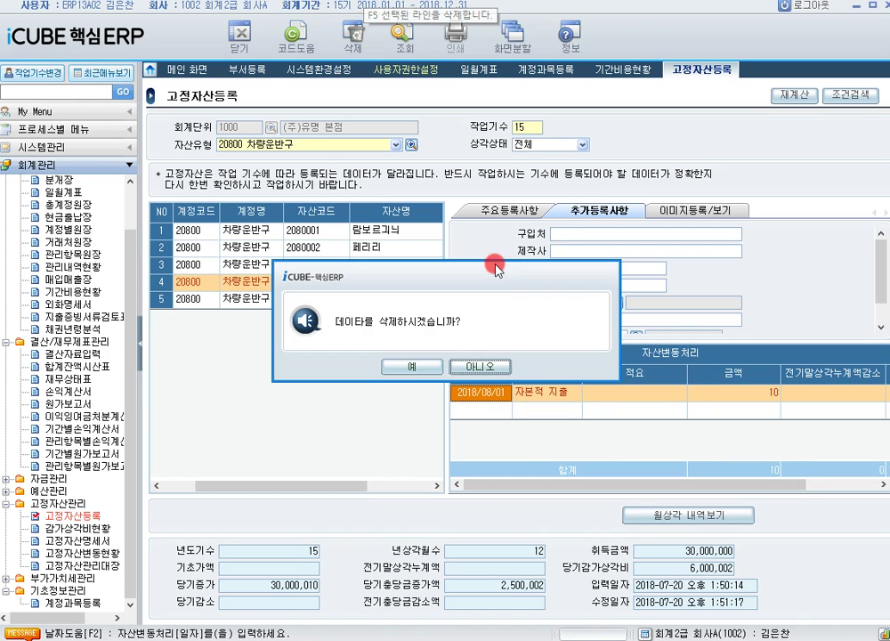
click(425, 381)
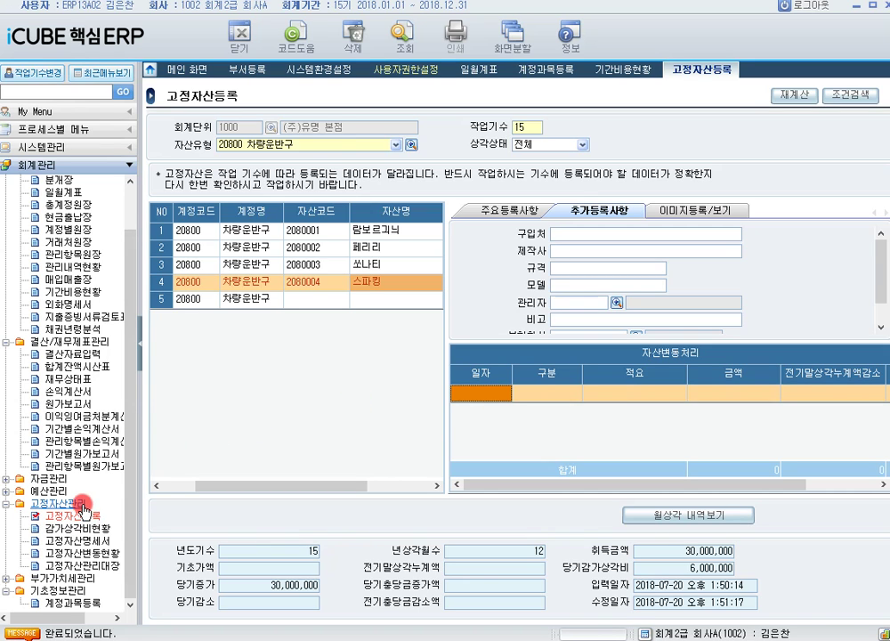
- Query 고정자산명세서 for 취득기간 2018/01 to 2018/12 and check the asset names and 취득일자 of the listed assets
click(86, 542)
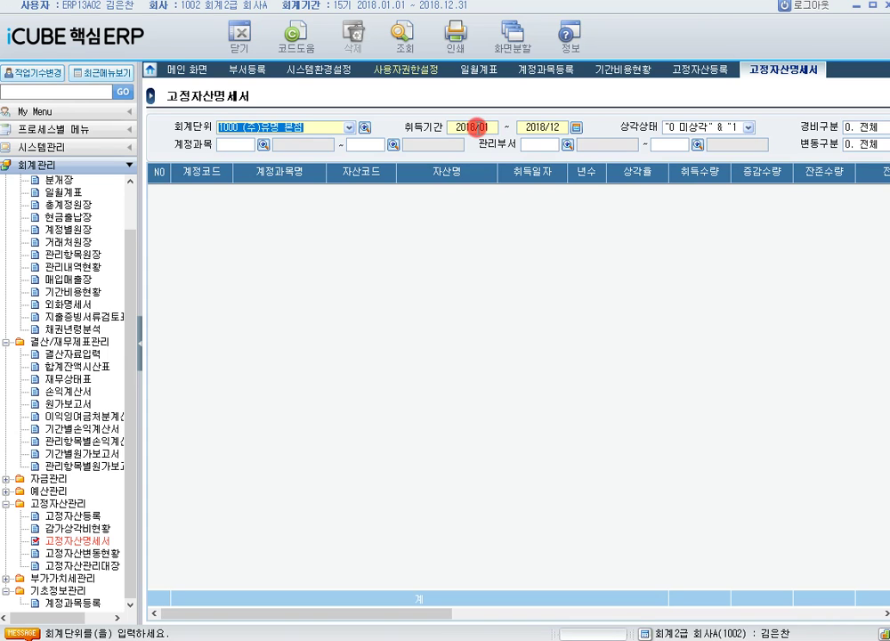
click(402, 34)
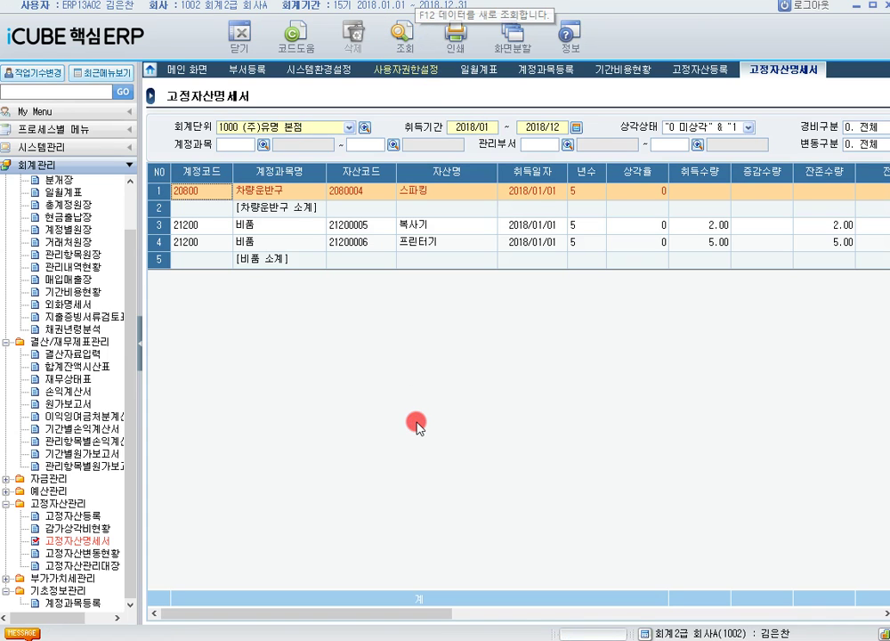
click(527, 225)
click(529, 241)
click(449, 191)
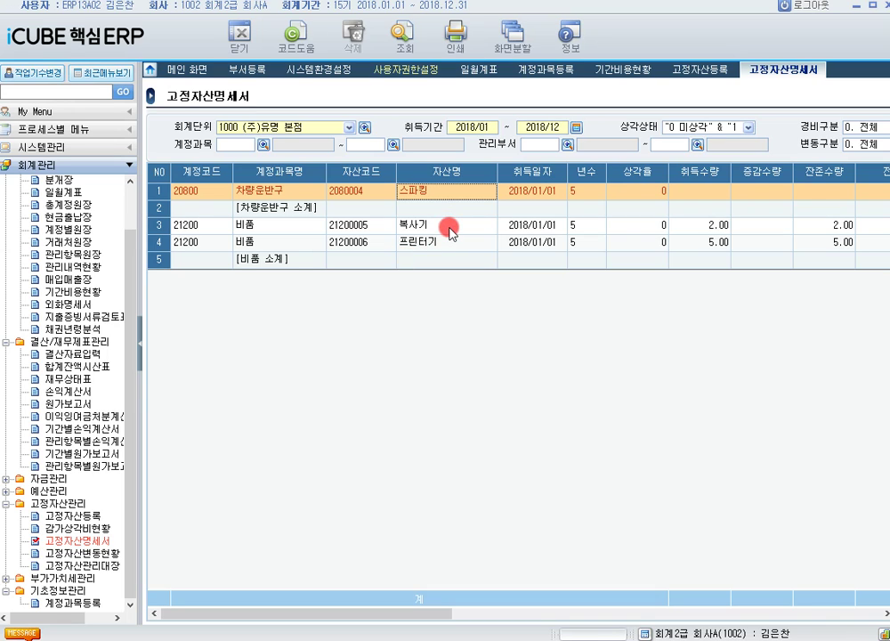
click(450, 229)
click(456, 249)
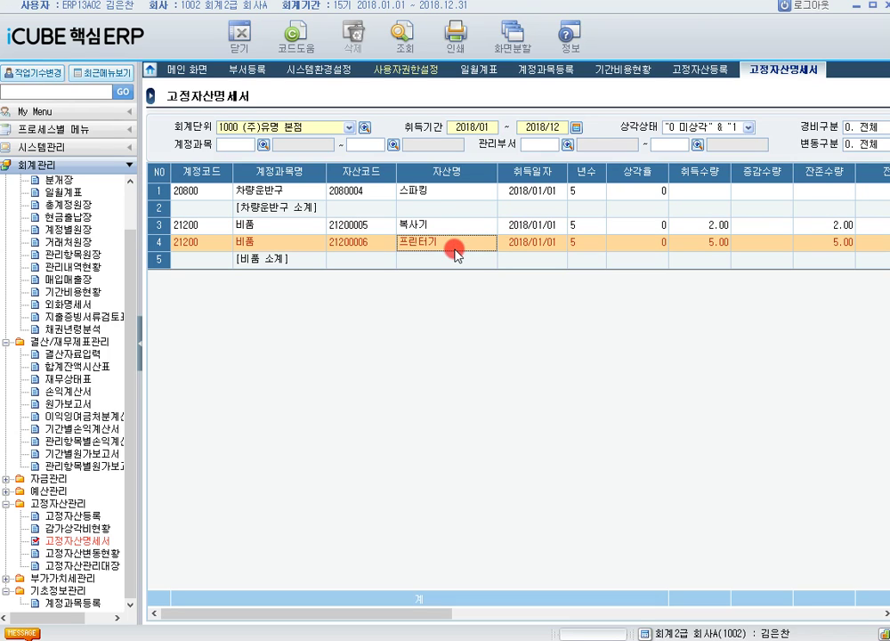
click(450, 196)
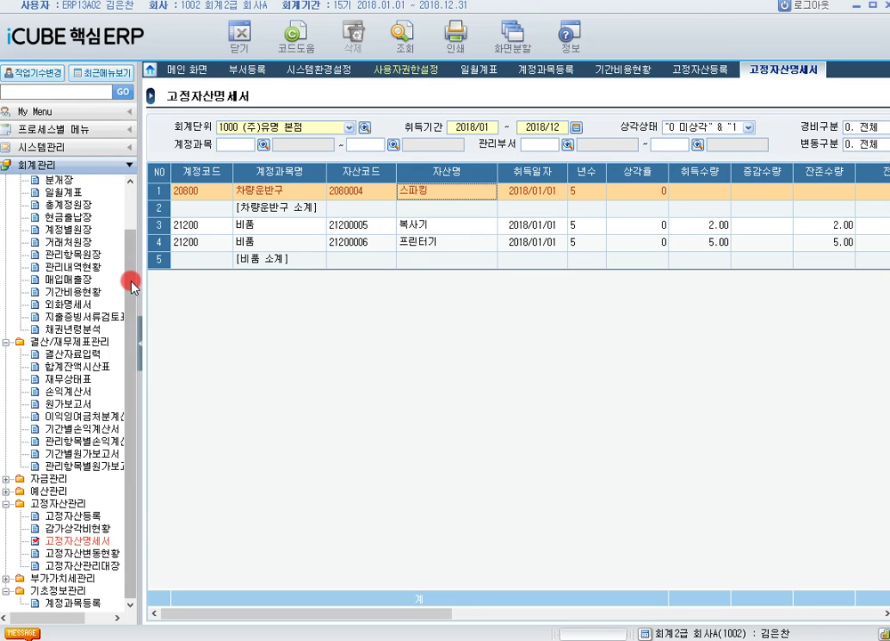
drag(132, 285, 130, 163)
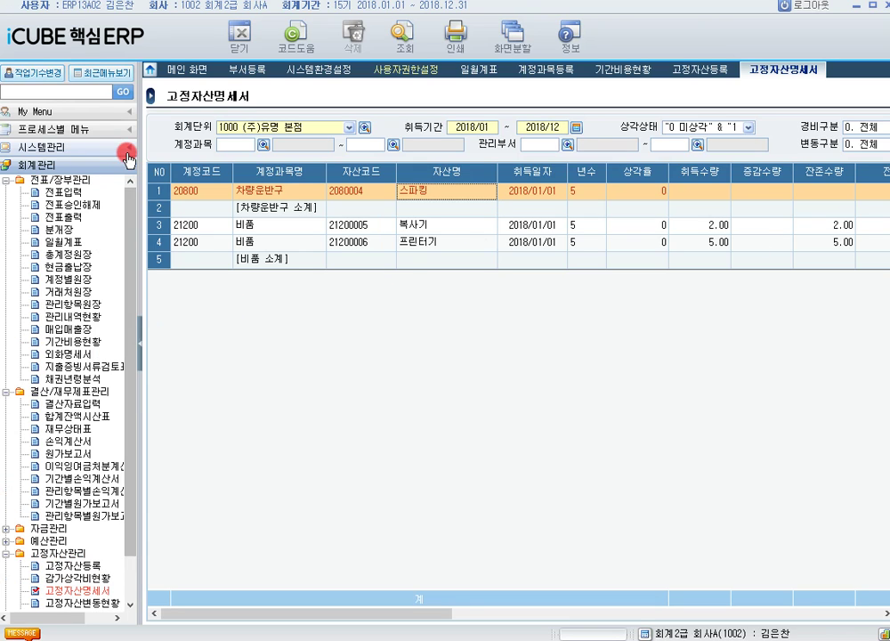
click(130, 158)
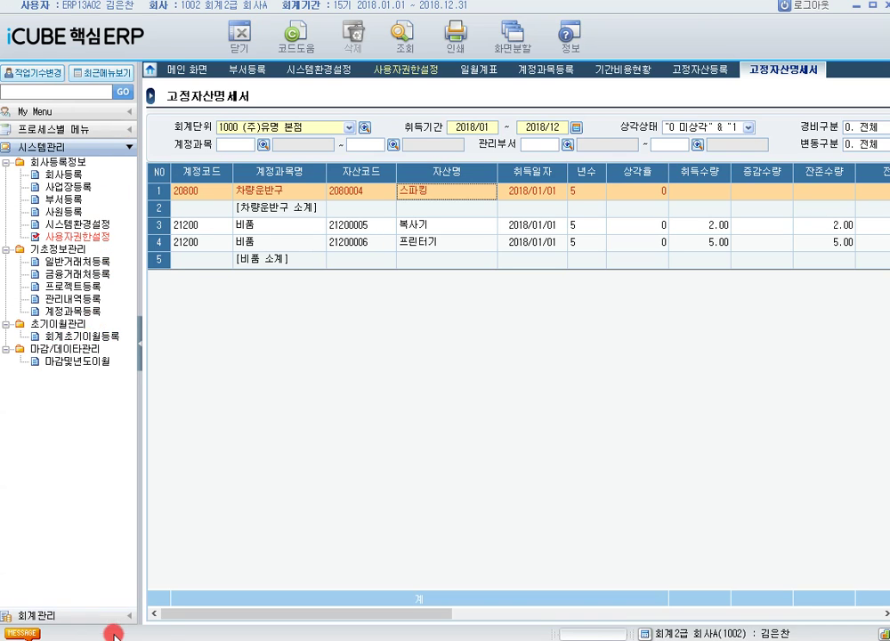
click(93, 614)
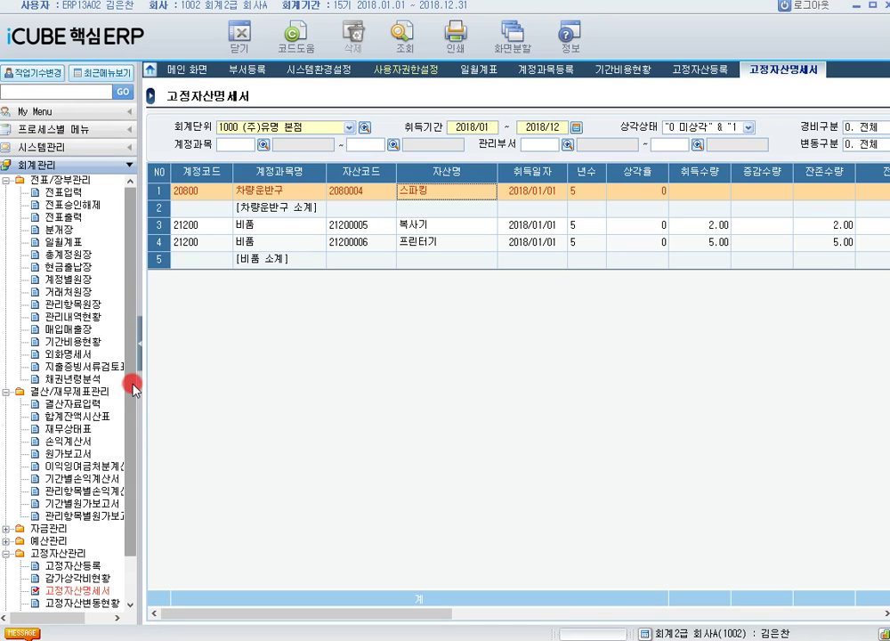
scroll(133, 449, down, 2)
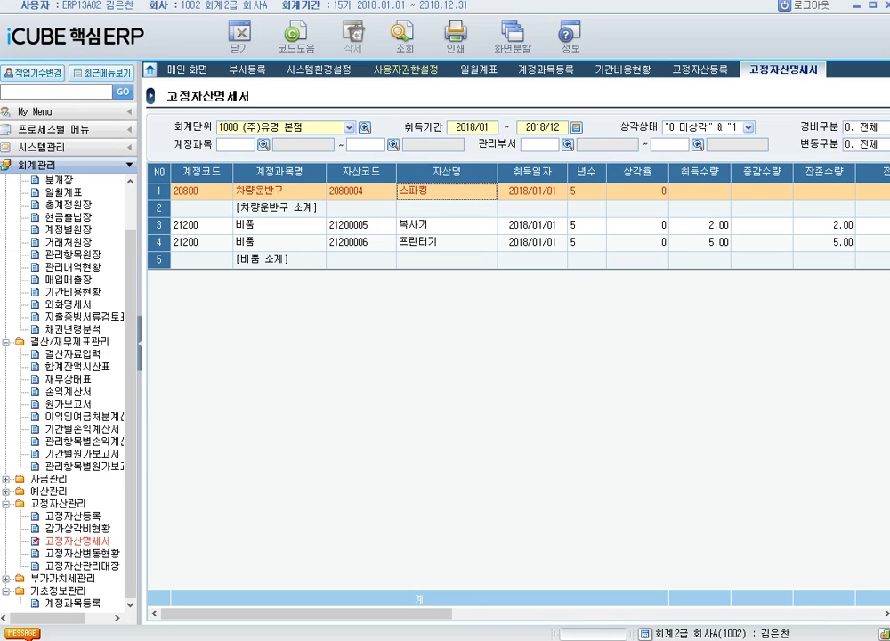
click(173, 306)
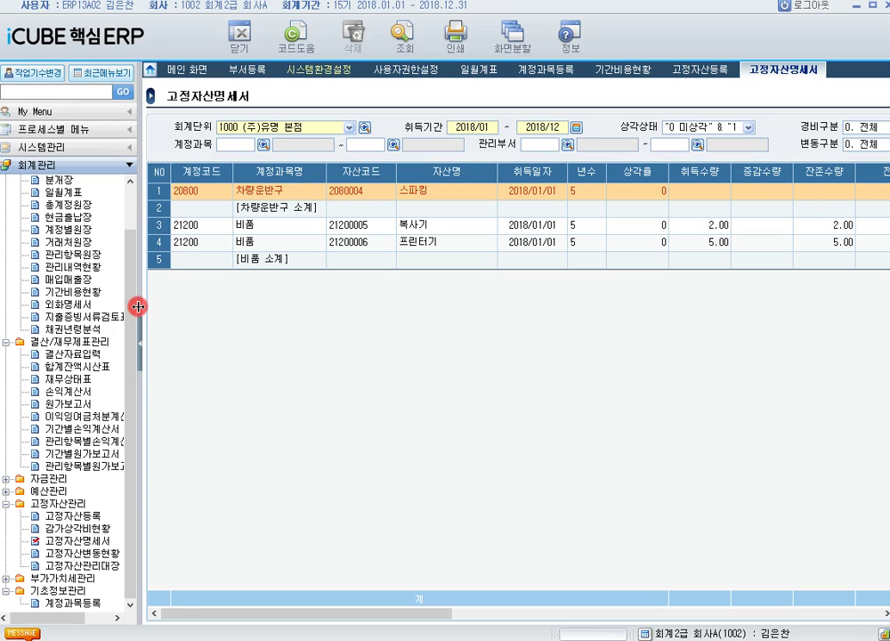
- Open 계정별원장 under 전표/장부관리 and set the 기표기간 to 2018/01/01 through 2018/01/01
drag(132, 300, 136, 231)
click(69, 279)
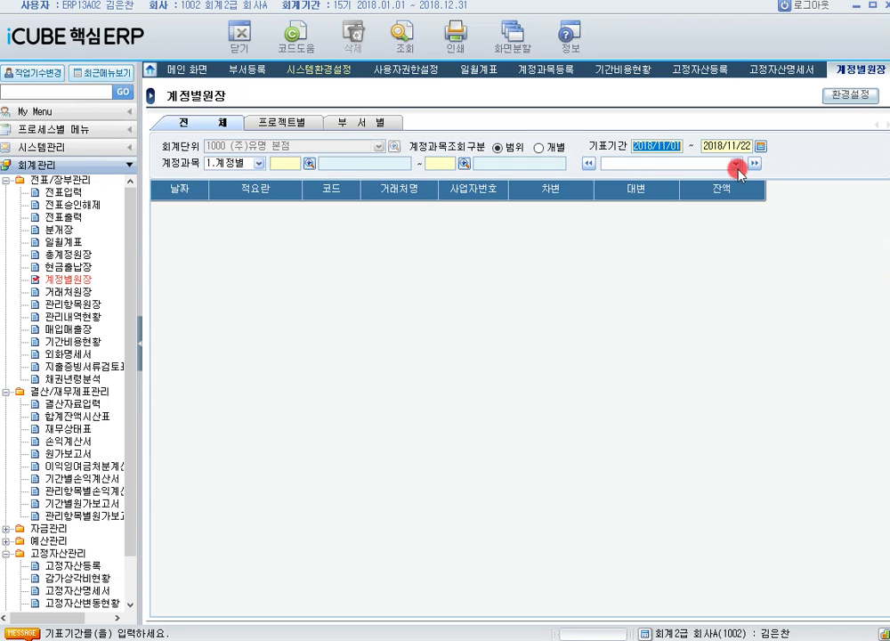
text(20180101)
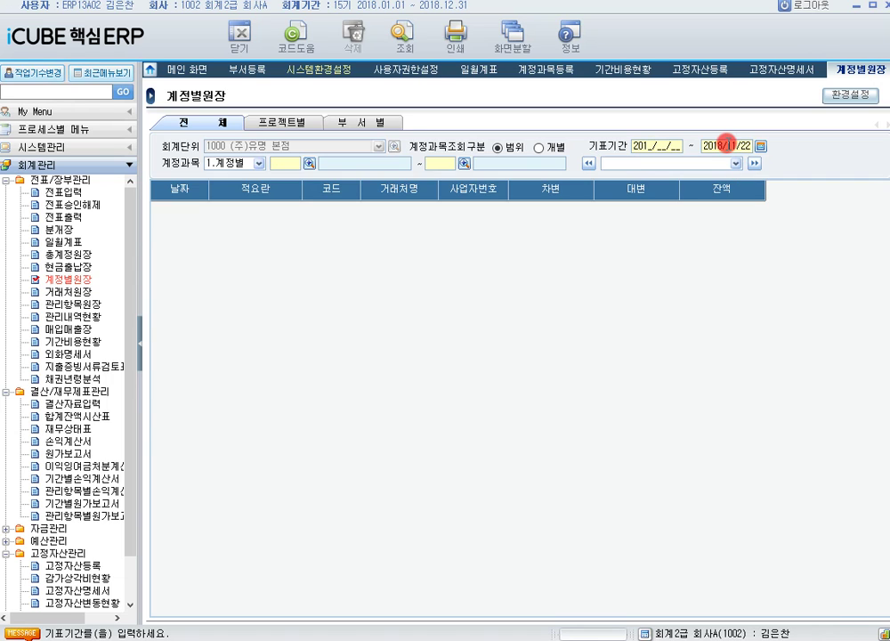
key(Return)
text(20180101)
key(Return)
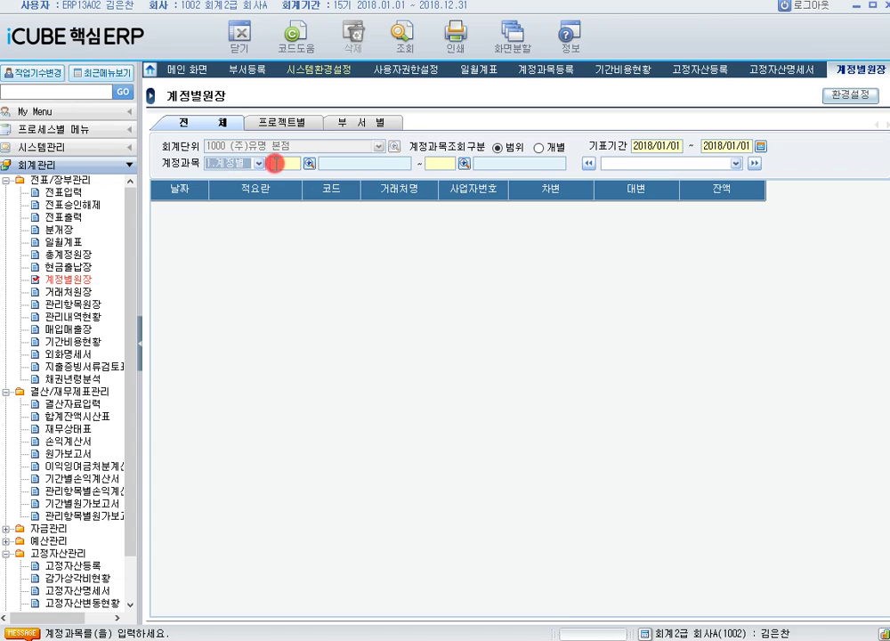
- Query the ledger for account 14600 상품 and check the debit amount of its 전기이월 line
key(Return)
text(상품)
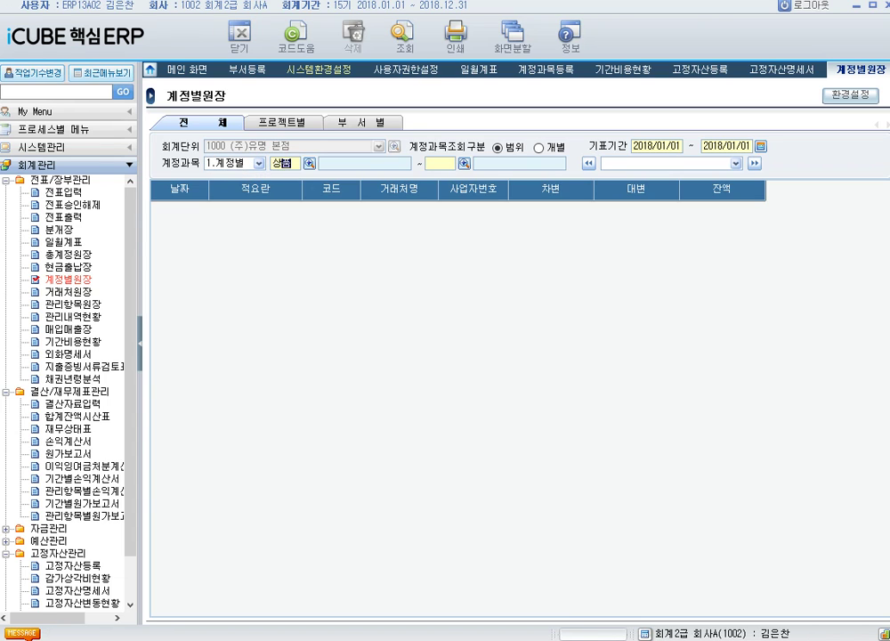
key(Return)
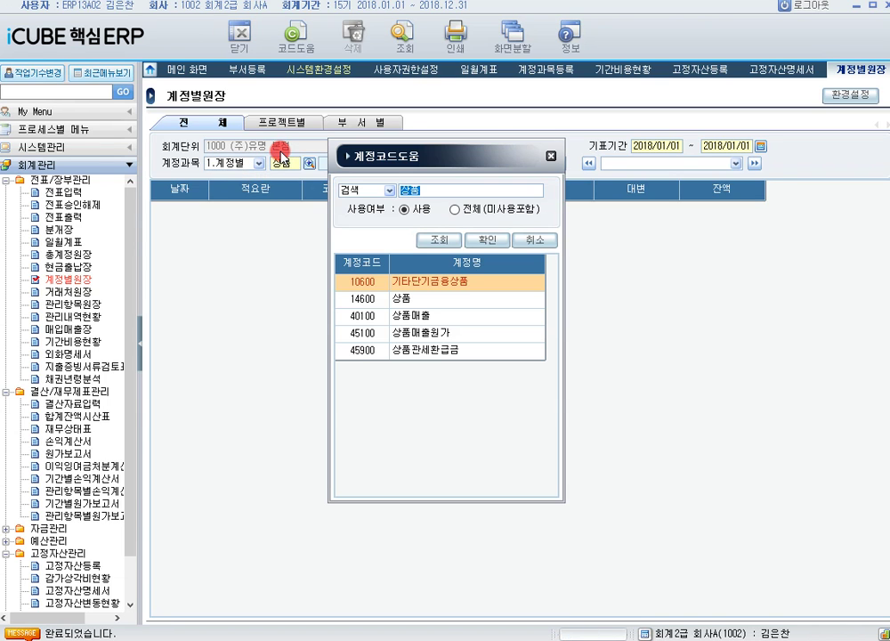
double_click(432, 300)
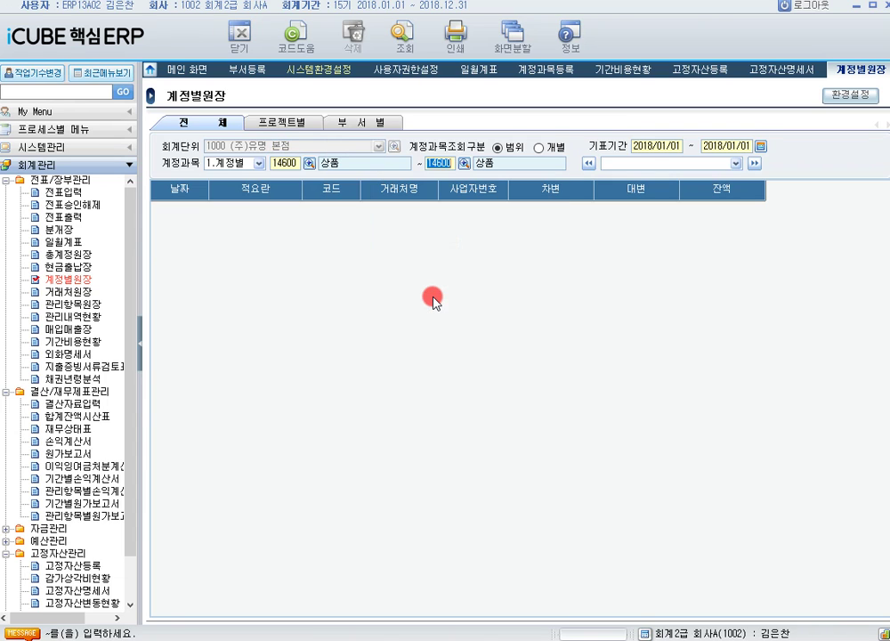
key(Return)
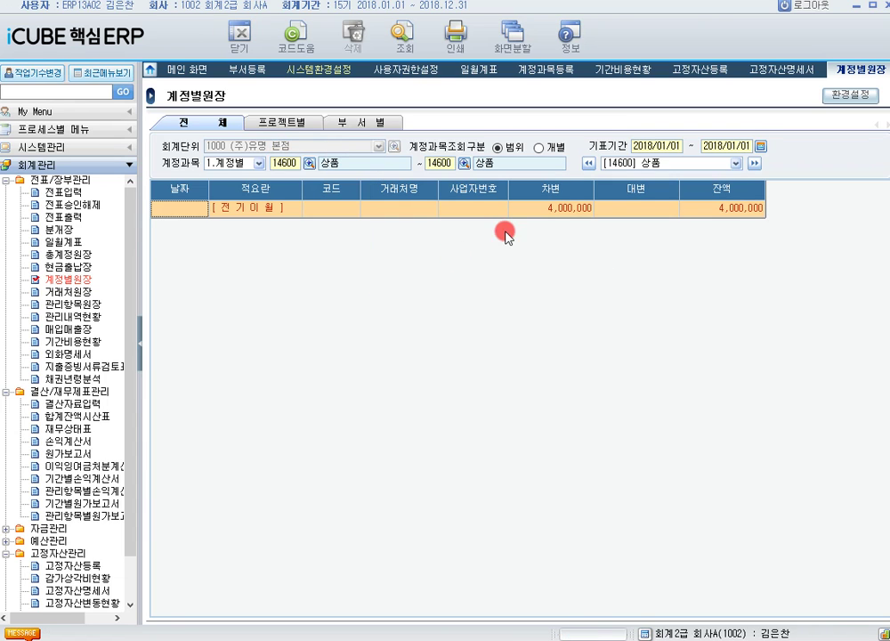
click(570, 214)
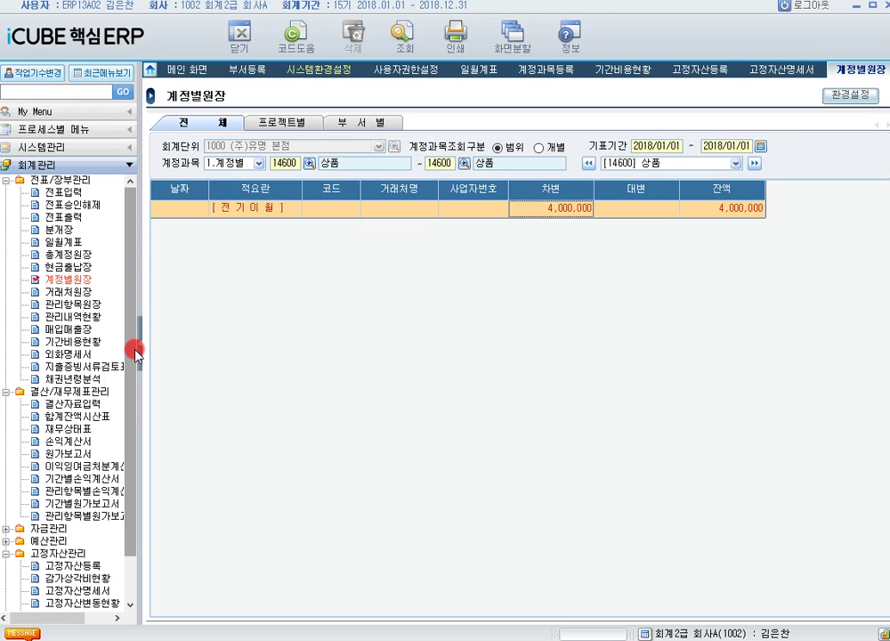
- Open 합계잔액시산표 under 결산/재무제표관리 and query the 계정별 trial balance as of 2018/09/30
drag(136, 353, 119, 416)
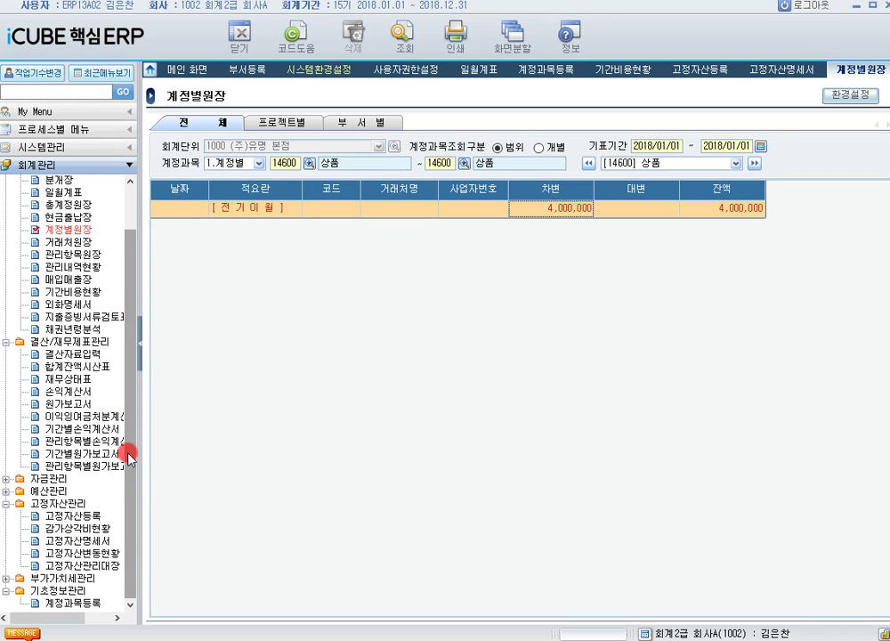
click(100, 372)
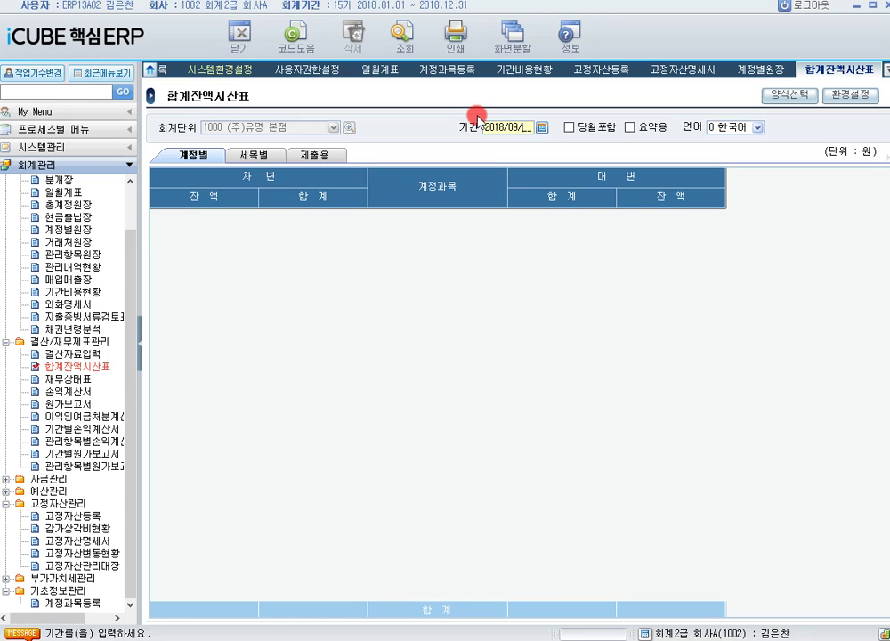
text(30)
key(Return)
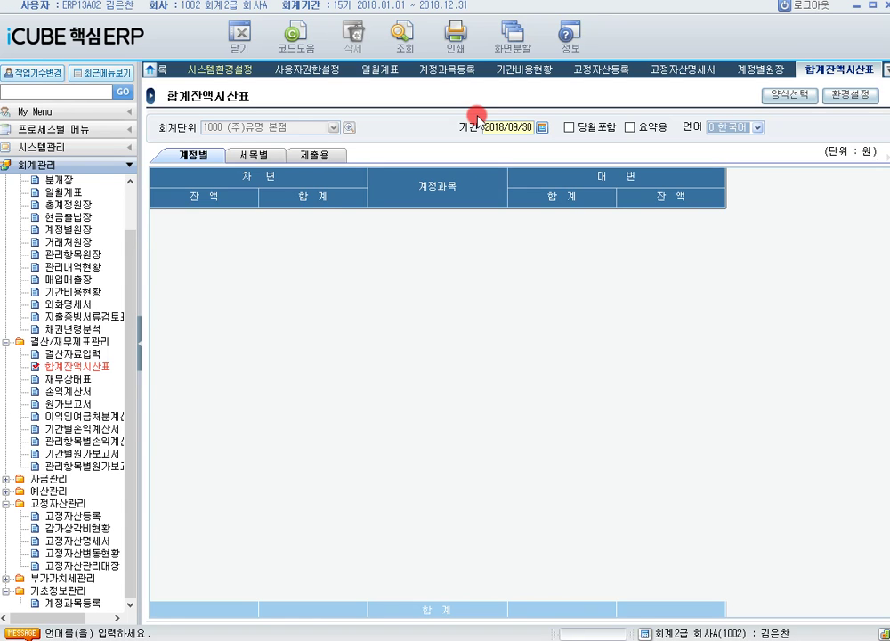
click(403, 35)
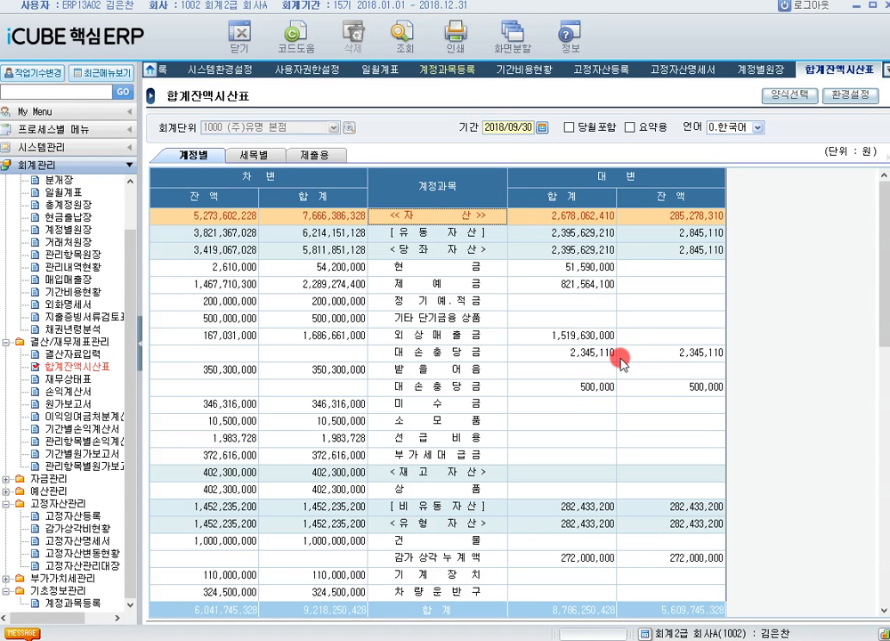
- Check the debit balance of 건물 in the 계정별 trial balance
click(464, 541)
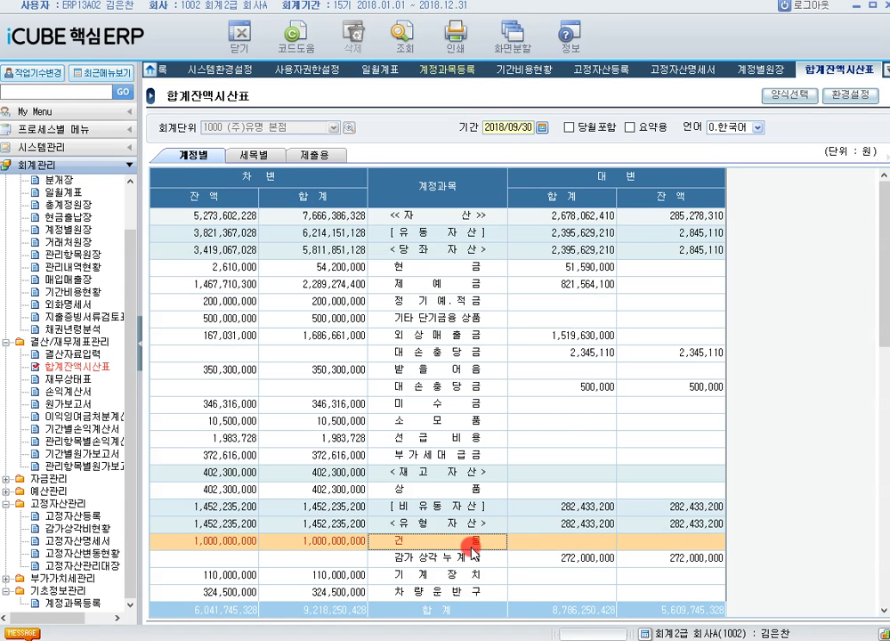
click(253, 542)
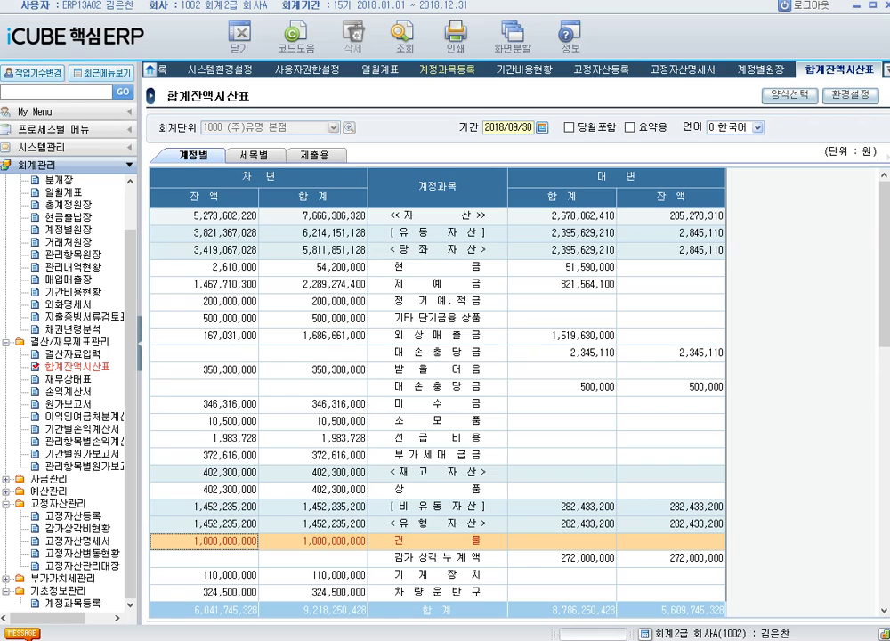
- Open 고정자산등록, load the assets of 자산유형 20200 건물 and select asset 202001 본사건물
click(76, 514)
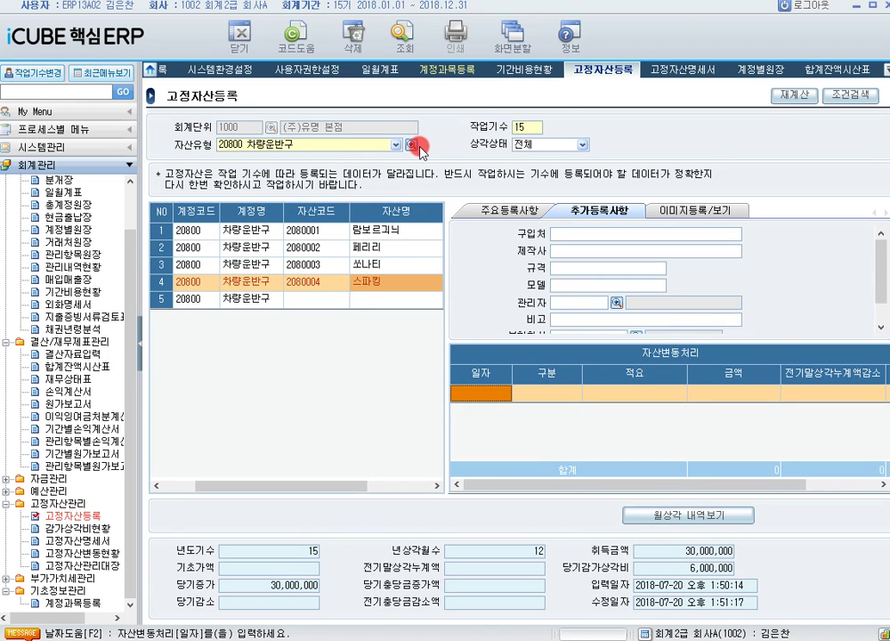
click(411, 146)
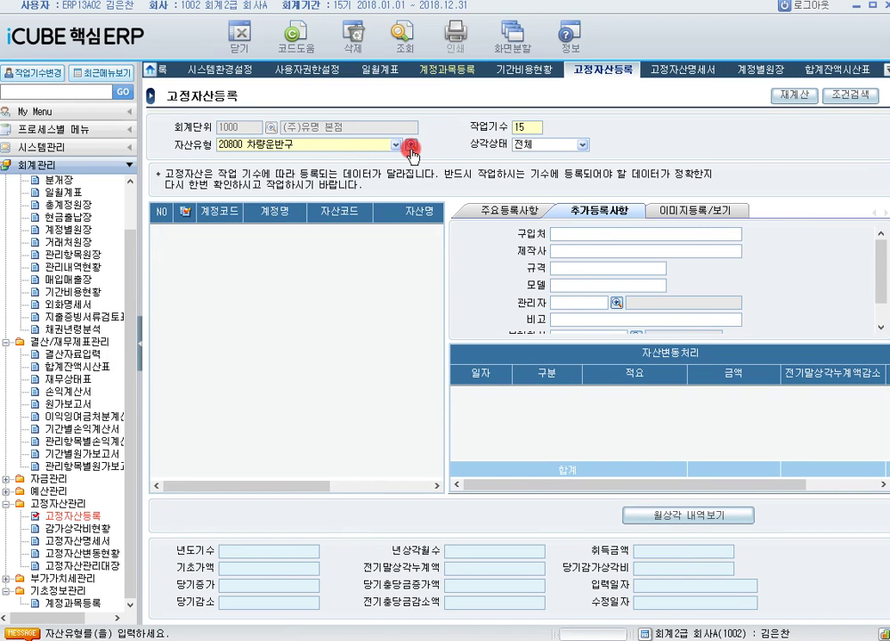
click(411, 147)
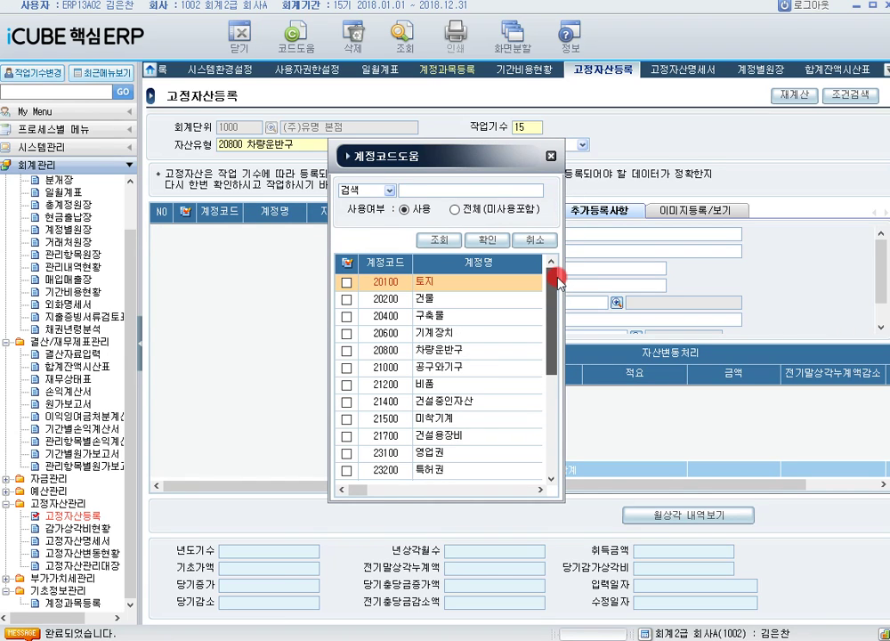
click(494, 351)
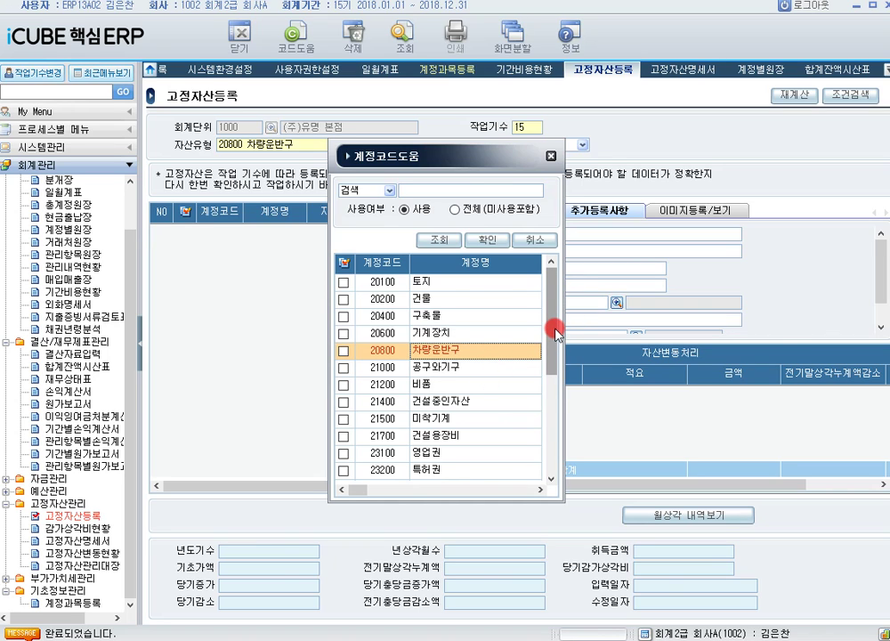
click(474, 302)
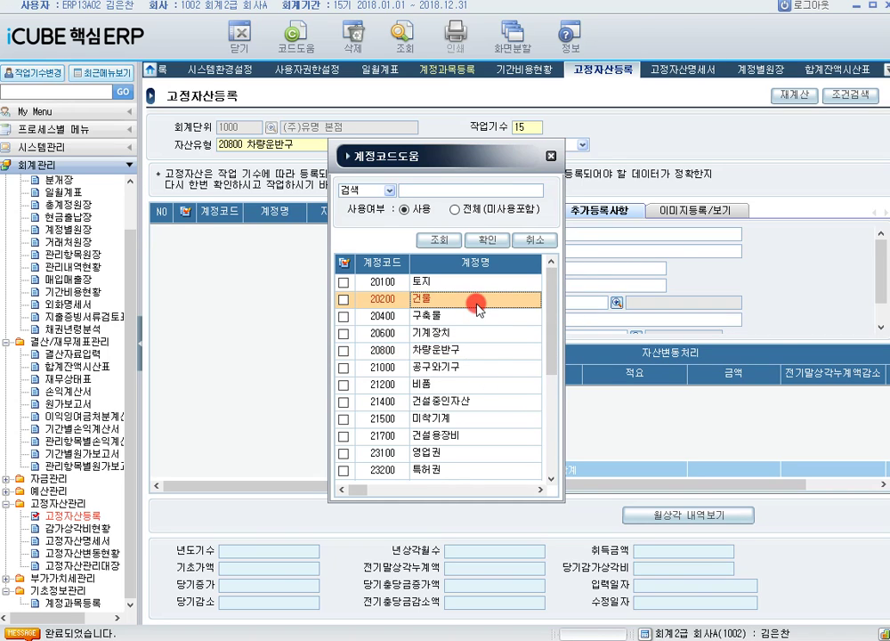
double_click(485, 302)
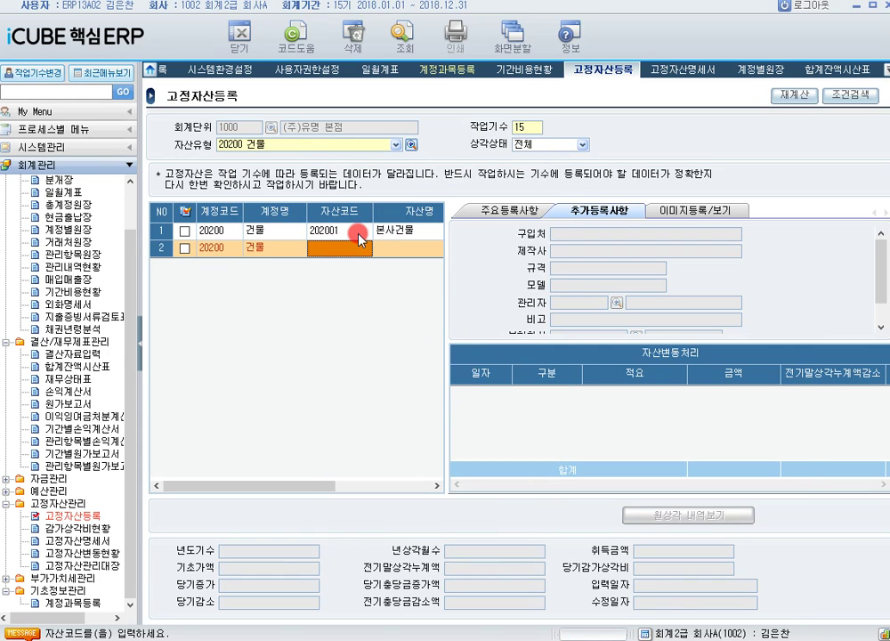
click(361, 233)
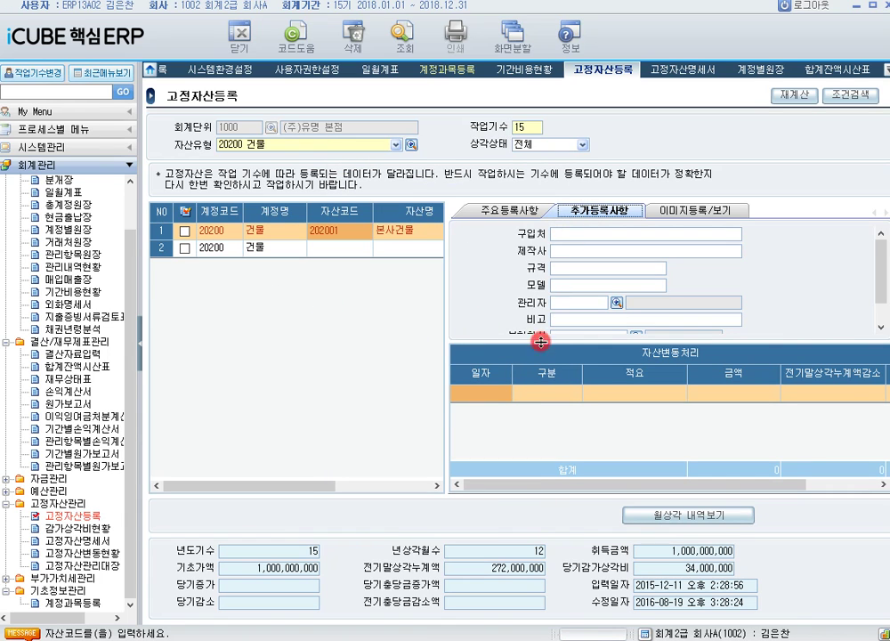
- Add a 자산변동처리 entry for 본사건물 dated 2018/09/30 as 자본적 지출, with 적요 엘리베이터 설치 and 금액 20,000,000
click(488, 392)
text(20181230)
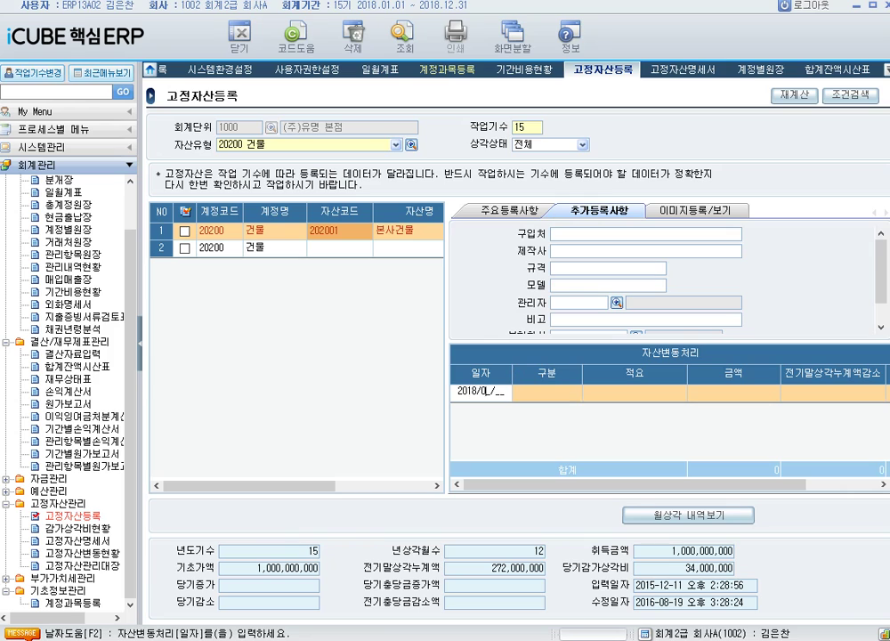
key(Return)
key(1)
key(Return)
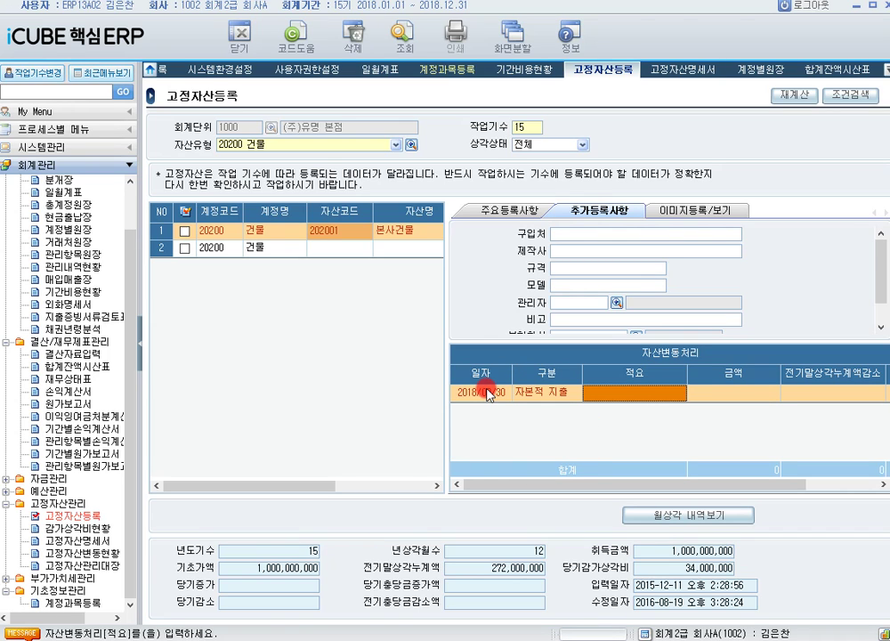
text(엘리베이)
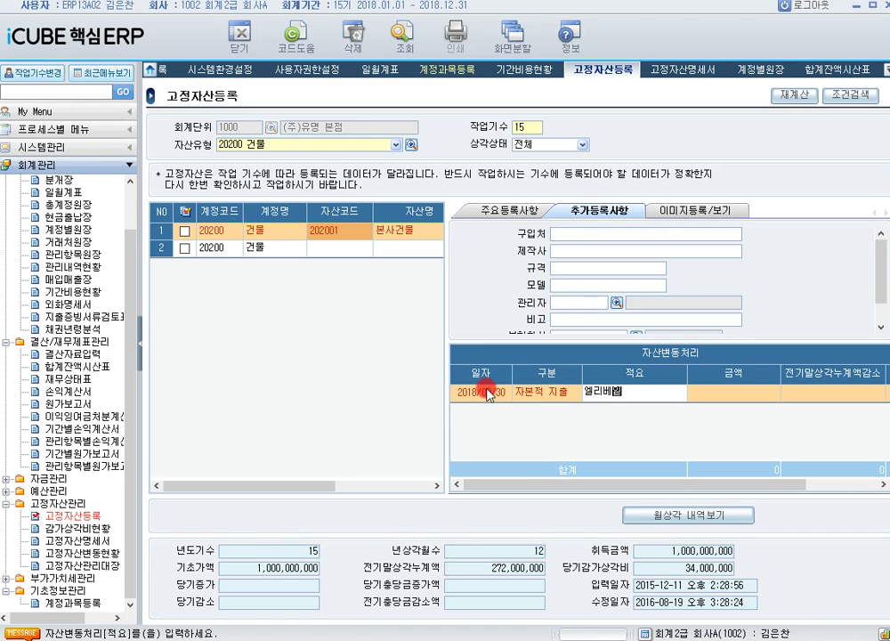
text(터 ㅅ치)
key(Return)
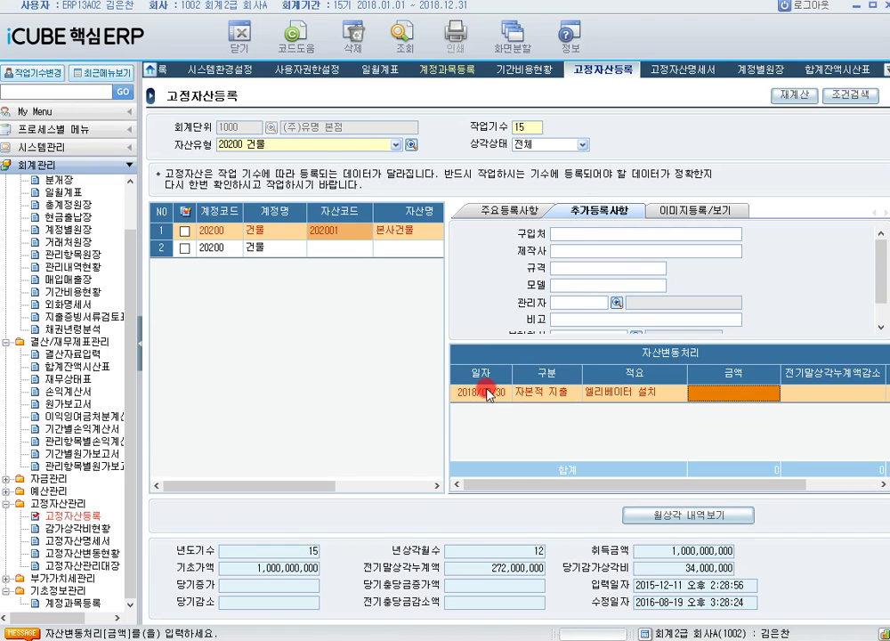
text(20,000,000)
key(Return)
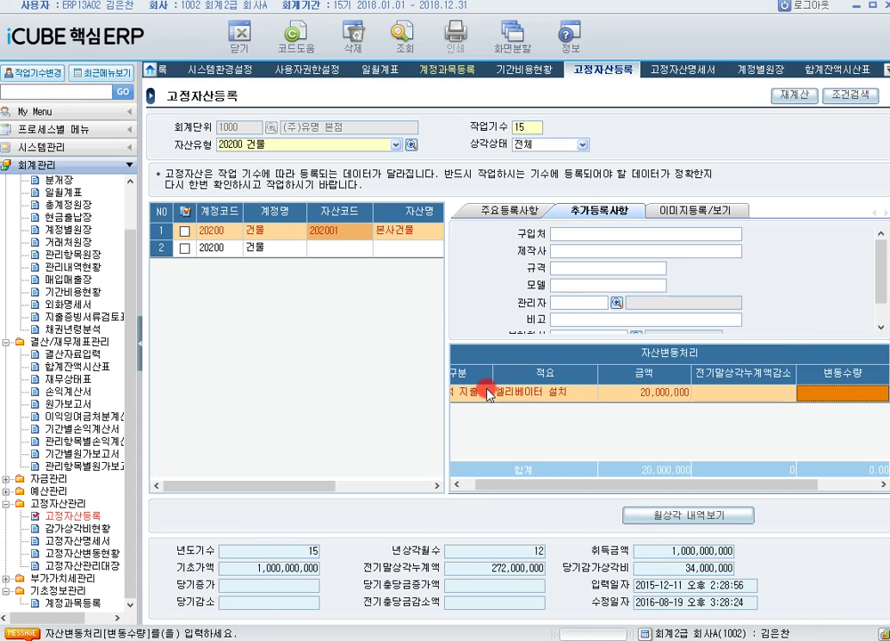
key(Return)
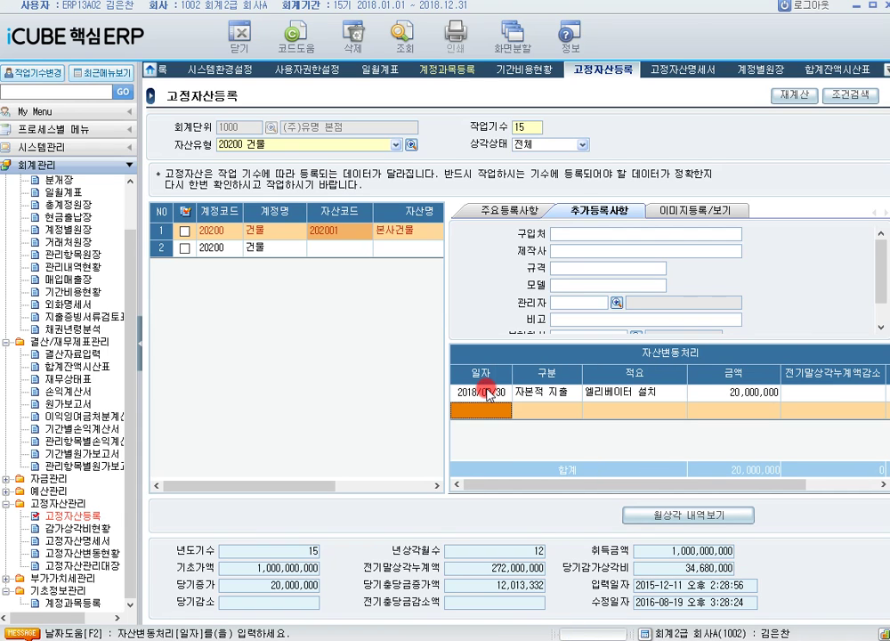
- Refresh the 합계잔액시산표 query and recheck the debit balance of 건물
click(837, 68)
click(407, 32)
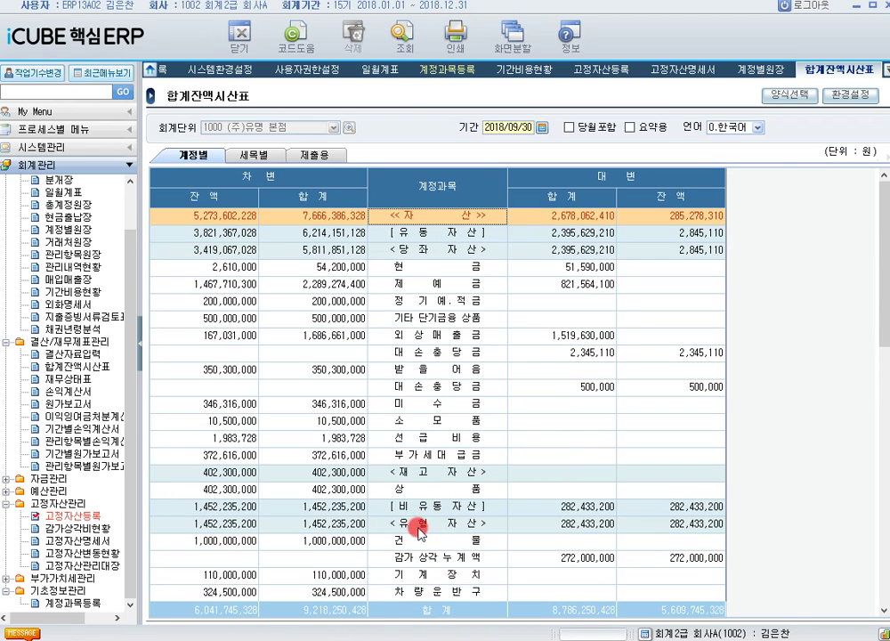
click(322, 540)
click(254, 545)
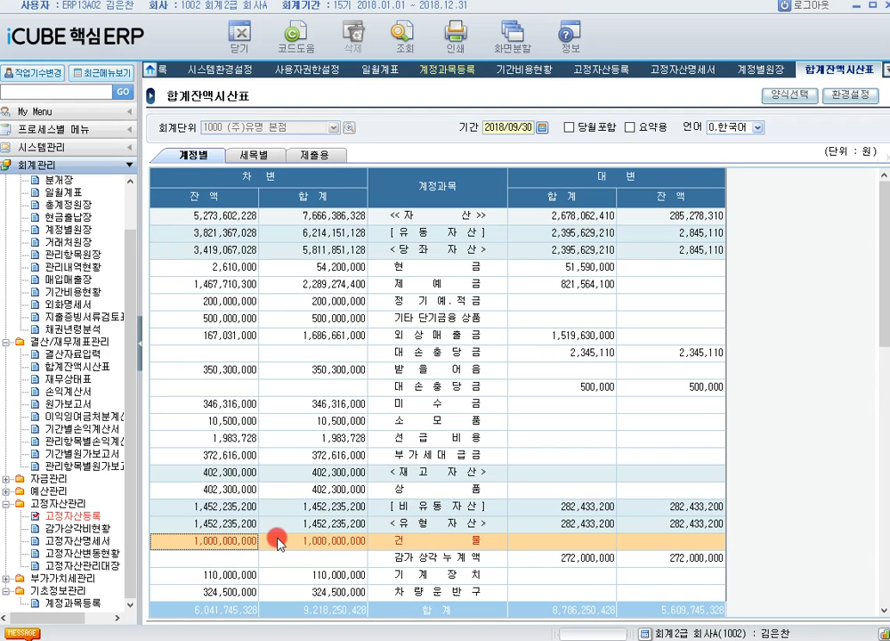
click(403, 44)
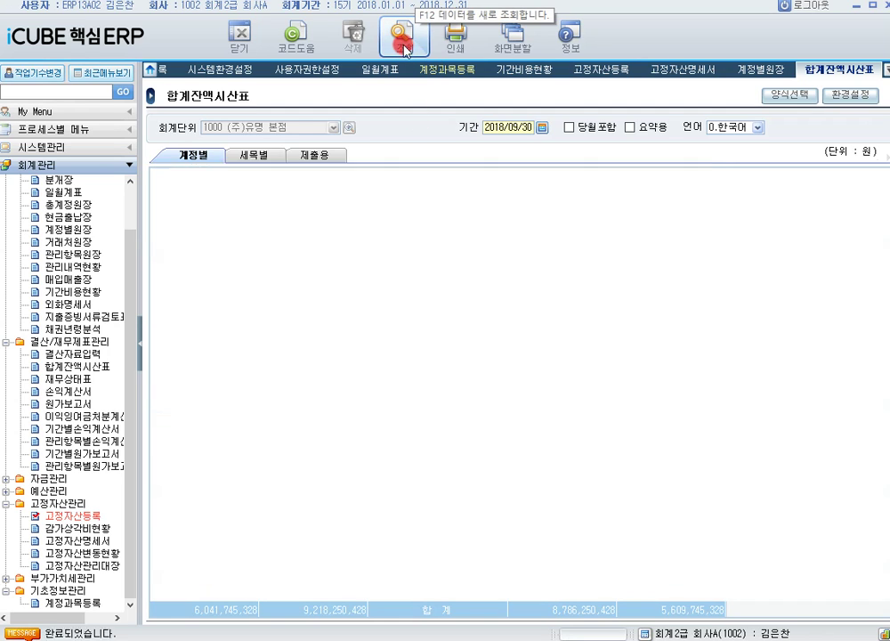
click(236, 539)
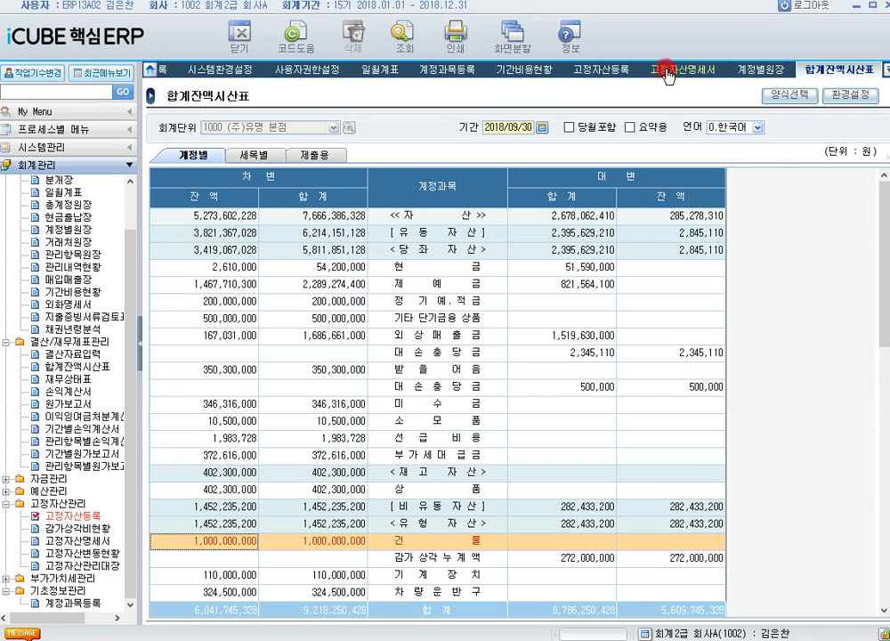
- Review the 엘리베이터 설치 entry of 본사건물 in 고정자산등록, including its date, amount and remaining 자산변동처리 columns
click(602, 69)
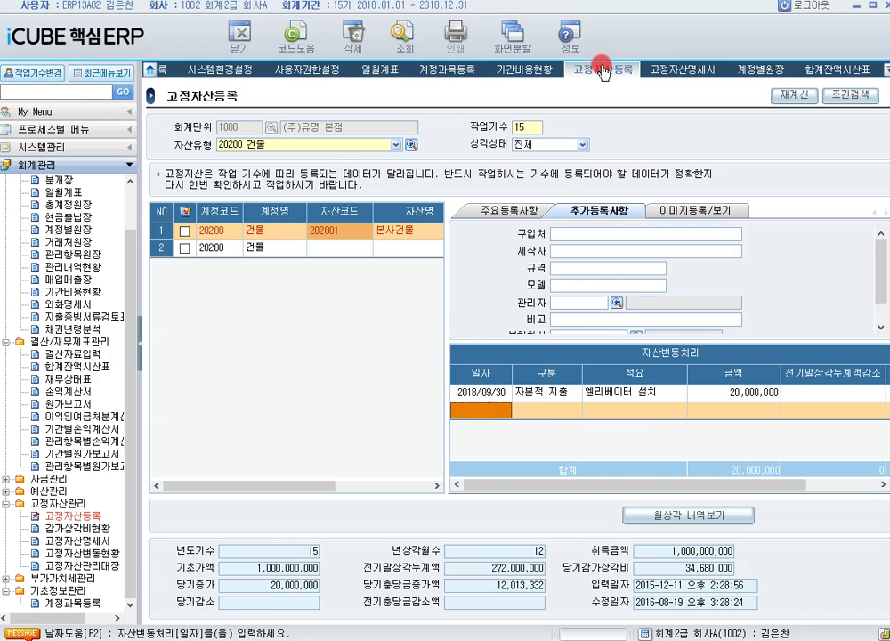
click(505, 397)
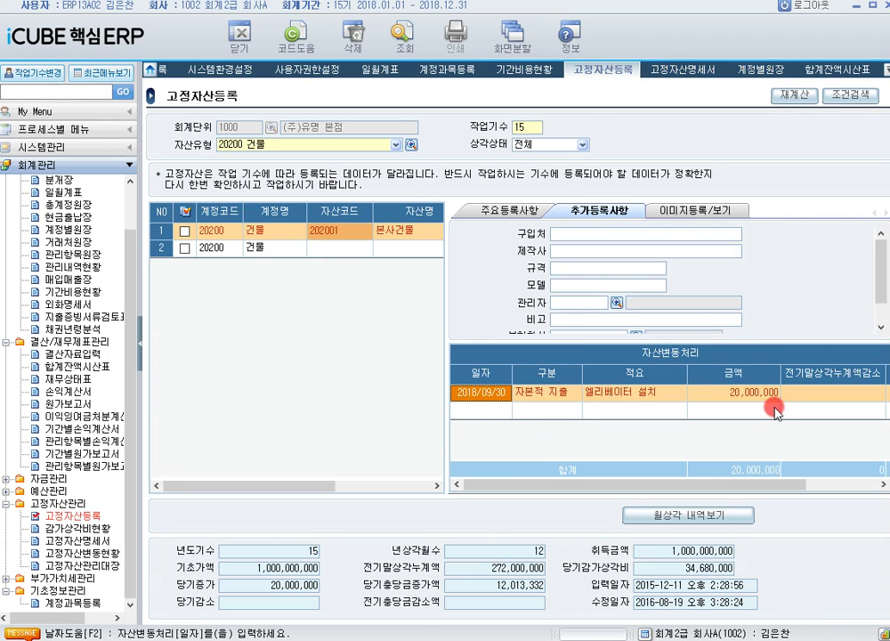
click(736, 392)
drag(759, 488, 861, 488)
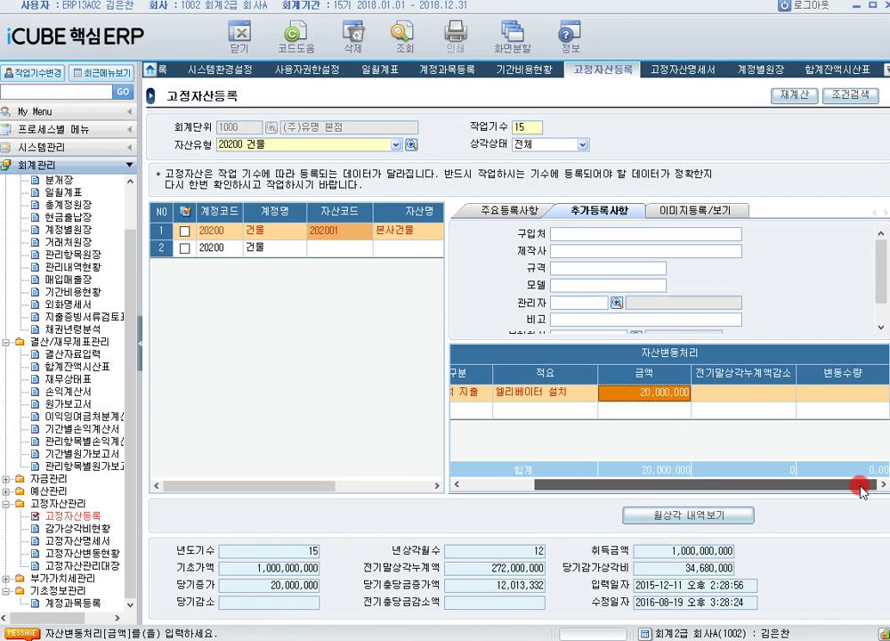
drag(861, 487, 610, 453)
scroll(794, 264, down, 1)
scroll(814, 298, up, 1)
click(593, 212)
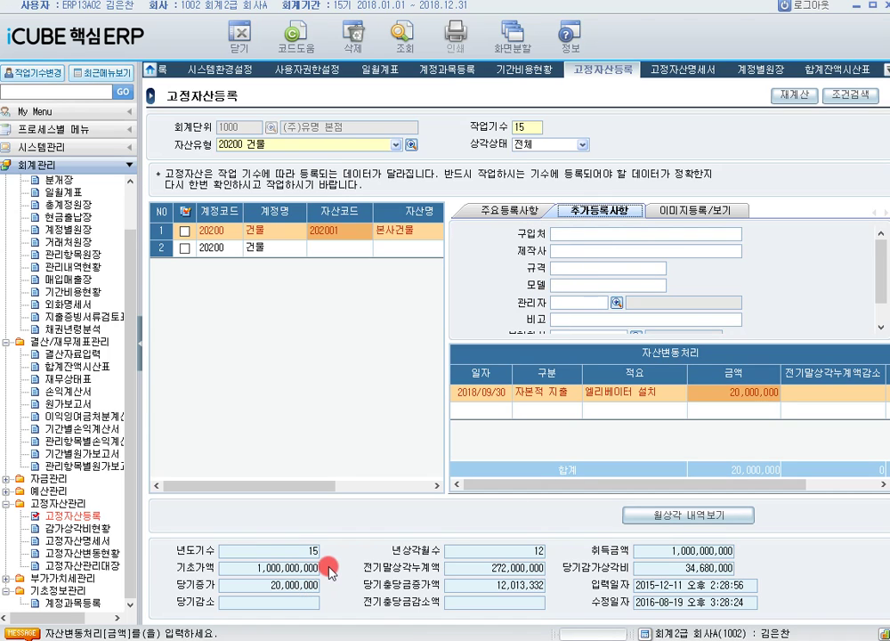
- Query 합계잔액시산표 again as of 2018/09/30 and compare 건물 and its 감가상각누계액 with the 고정자산등록 entry
click(839, 78)
click(507, 127)
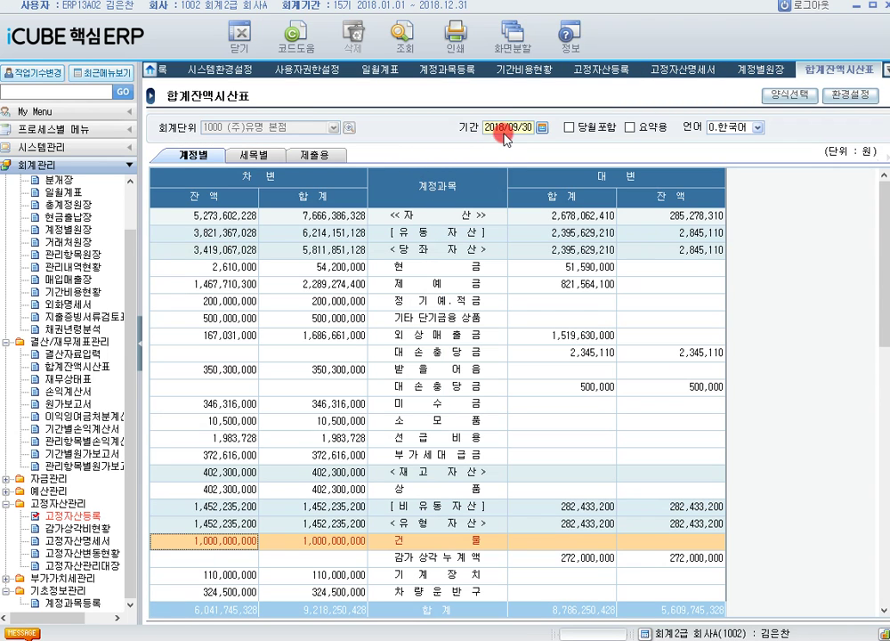
text(20181930)
click(405, 33)
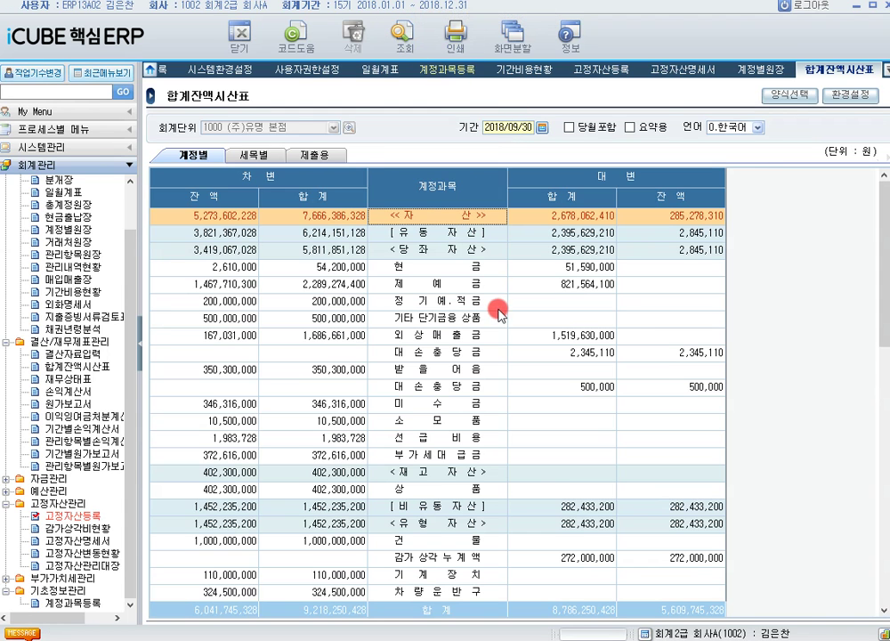
click(461, 558)
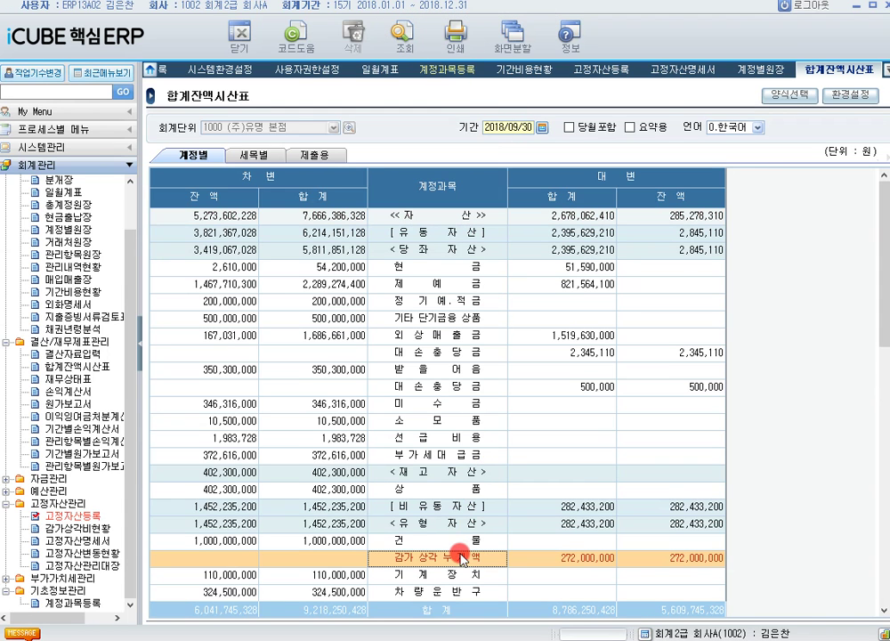
click(258, 542)
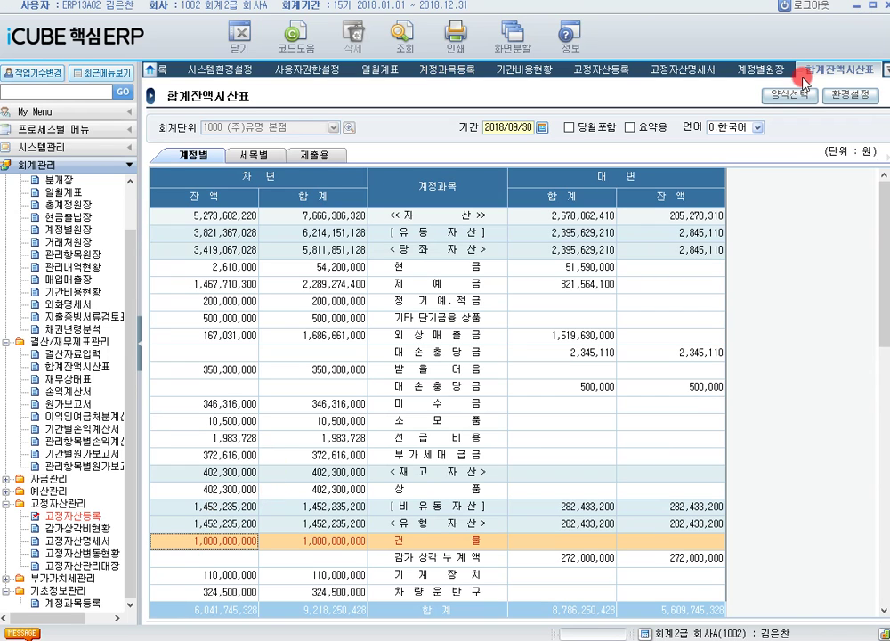
click(617, 79)
click(742, 396)
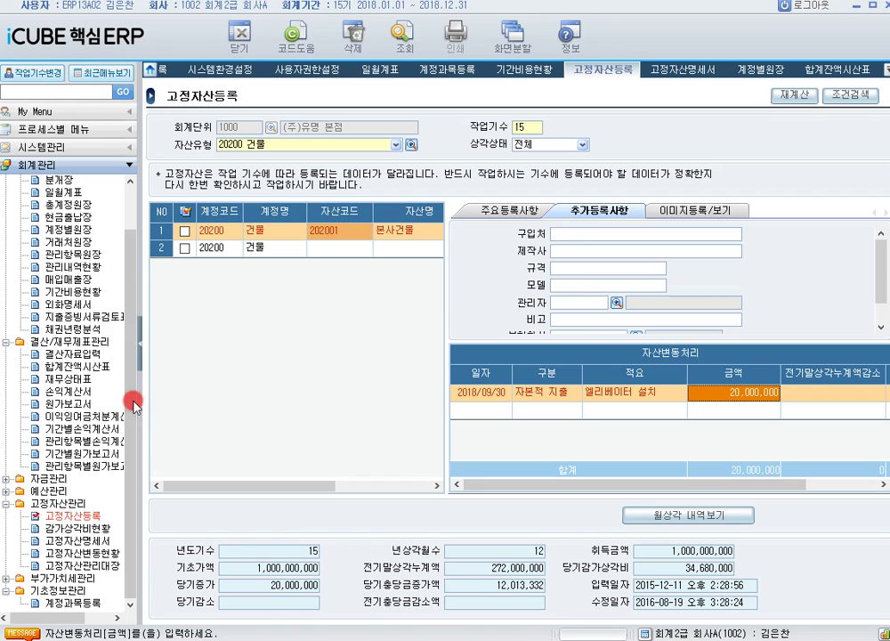
- Open 감가상각비현황 under 고정자산관리 and query the 총괄 view for 2018/01 to 2018/09
click(107, 529)
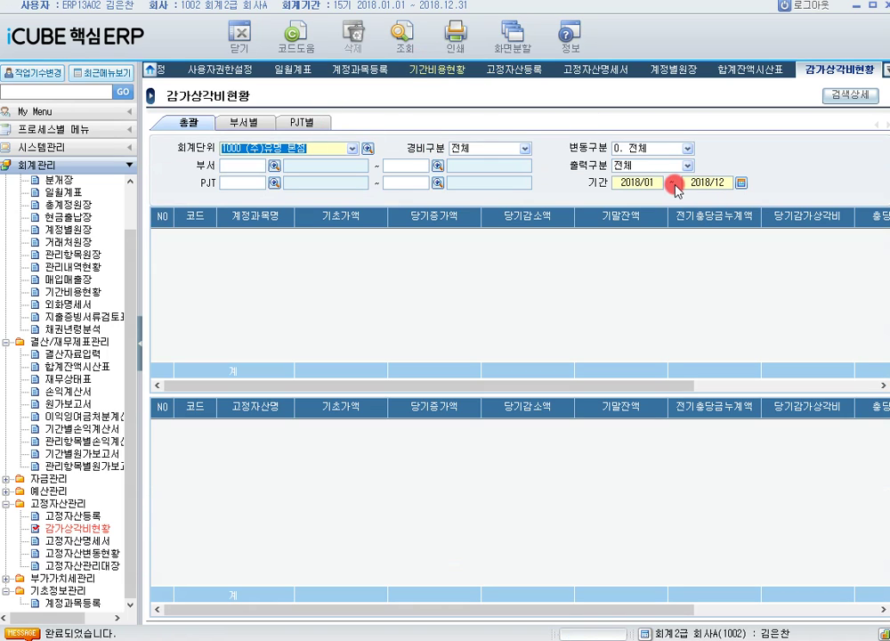
click(698, 183)
text(201)
key(Return)
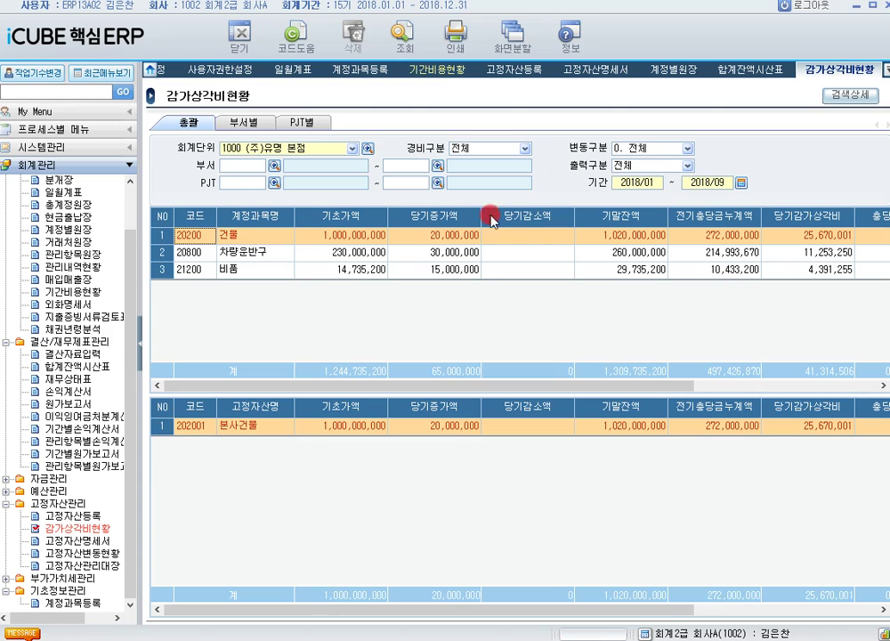
- Check the 미상각잔액 of 본사건물, and revisit the 건물 balance in 합계잔액시산표 and its 고정자산등록 entry
click(342, 232)
drag(447, 610, 785, 590)
click(882, 429)
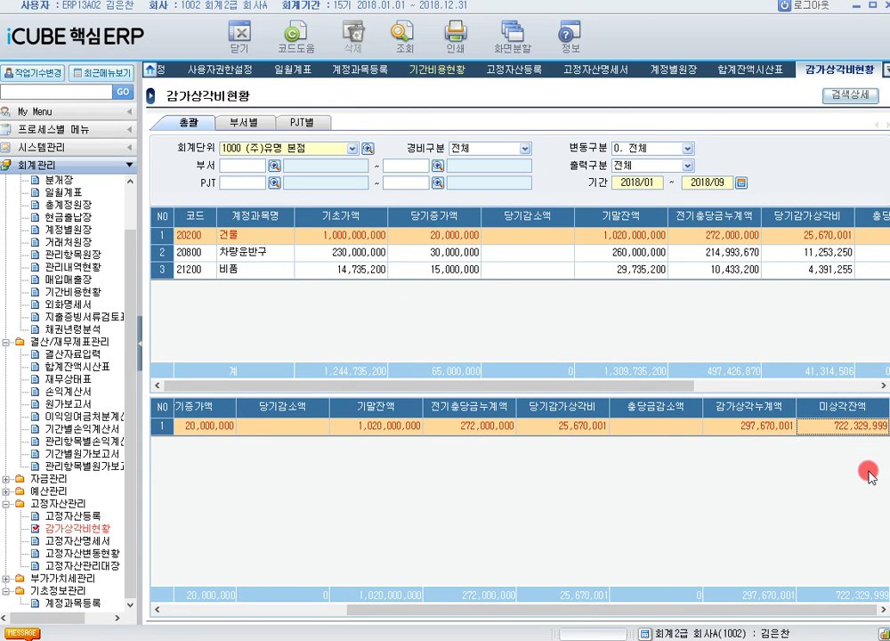
drag(774, 609, 169, 565)
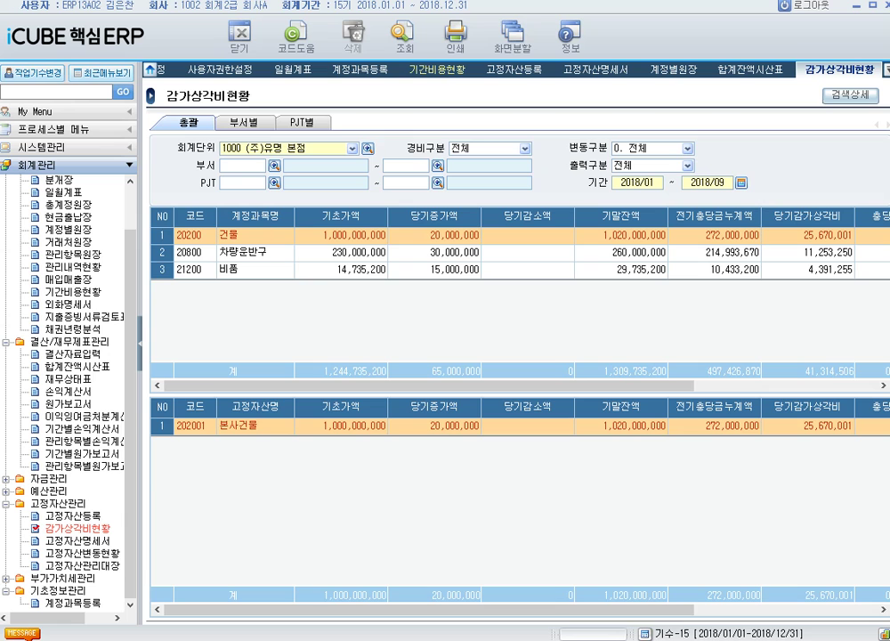
click(747, 69)
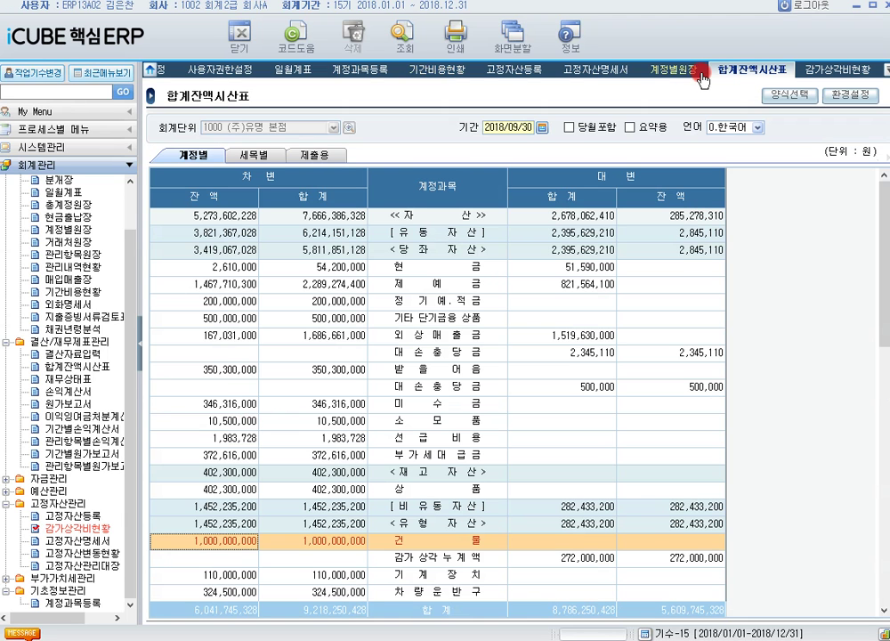
click(495, 69)
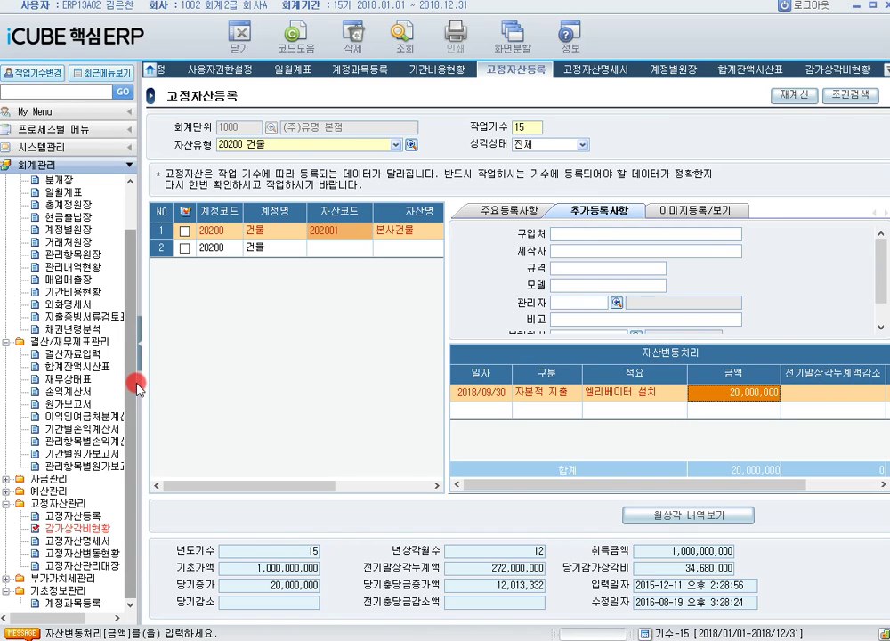
- Open 일자별자금계획입력 under 자금관리 and query the cash plan for 계획년월 2018/09
click(8, 487)
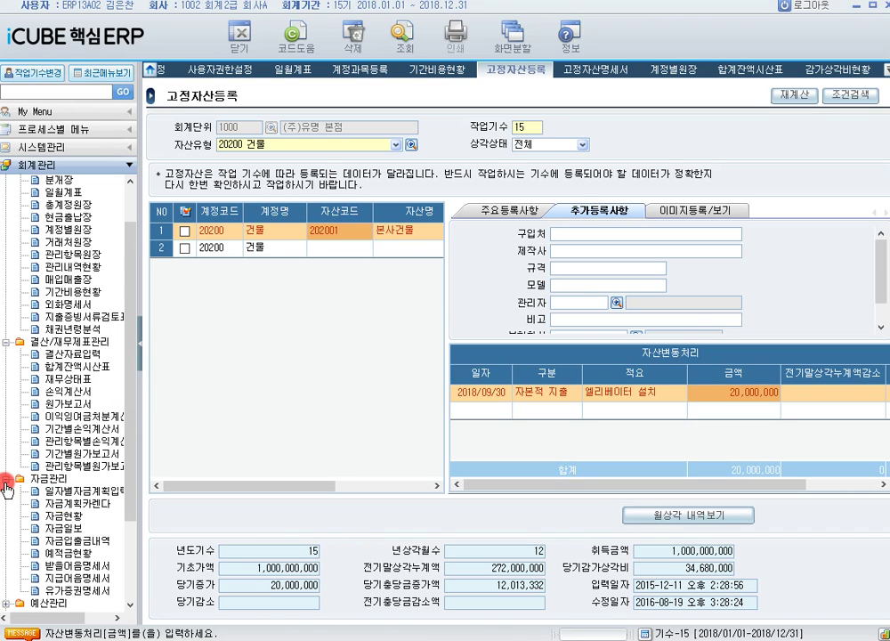
click(87, 492)
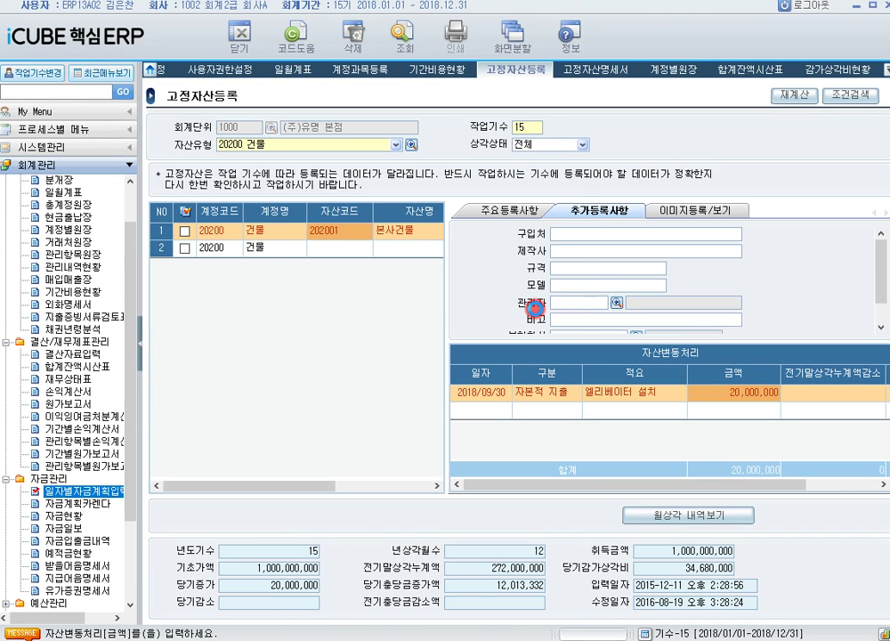
text(2018/)
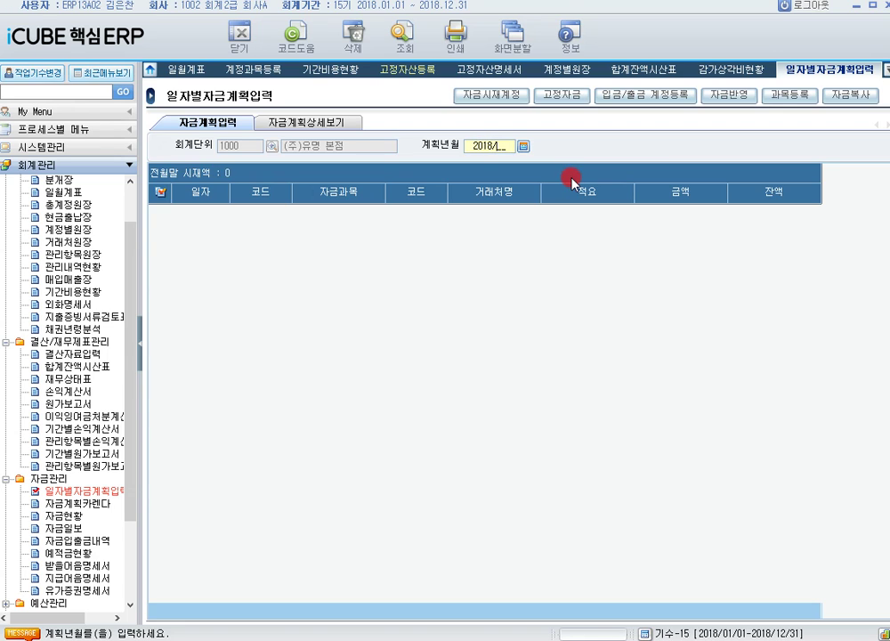
text(09)
key(Return)
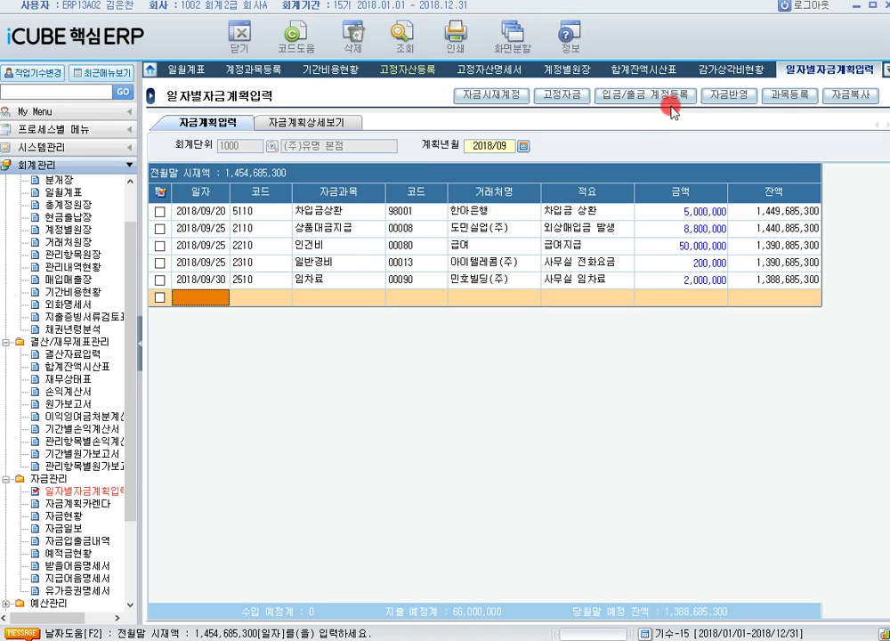
click(513, 207)
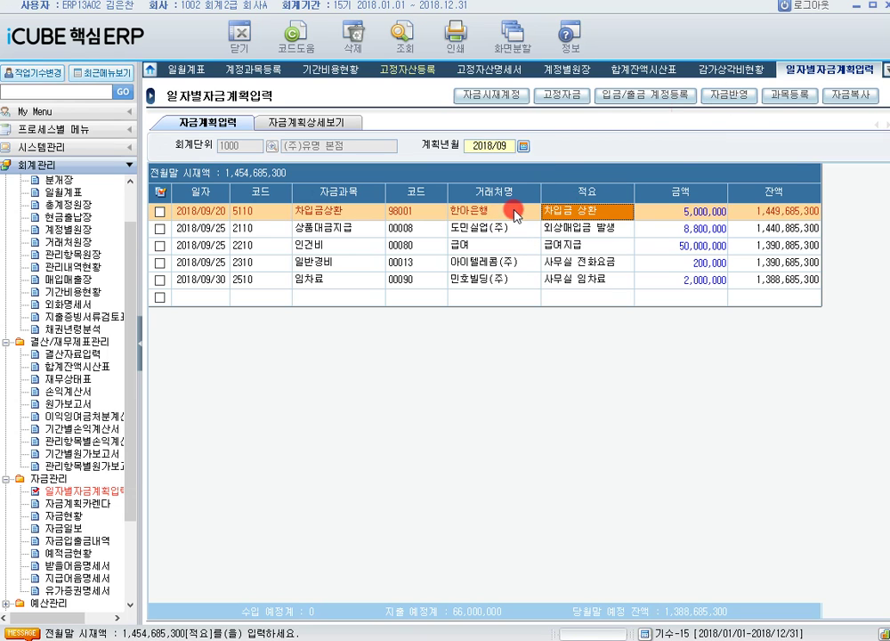
- Review the 고정자금등록 entries 차입금 상환, 급여지급, 사무실 전화요금 and 사무실 임차료 with their 기간, then close the list
click(569, 105)
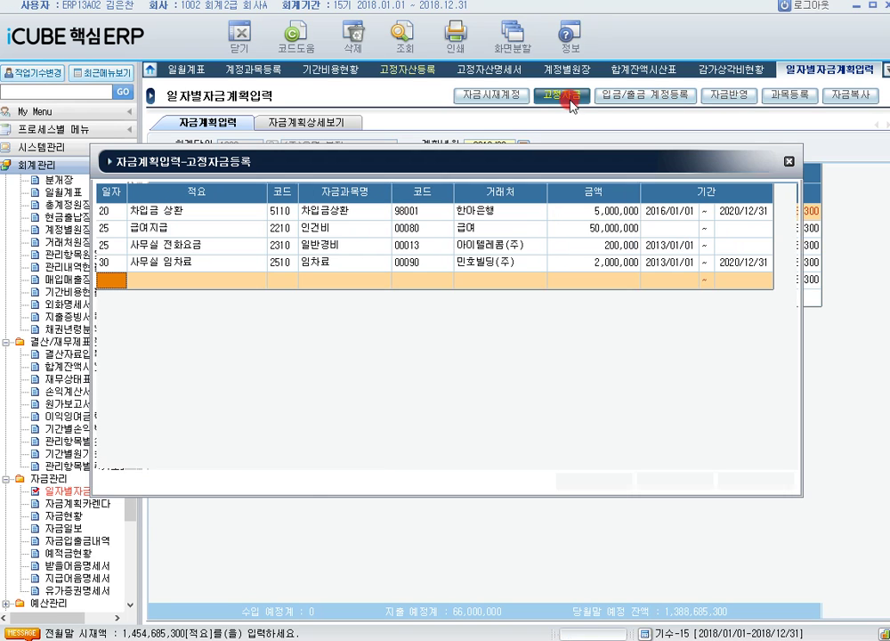
drag(633, 169, 640, 277)
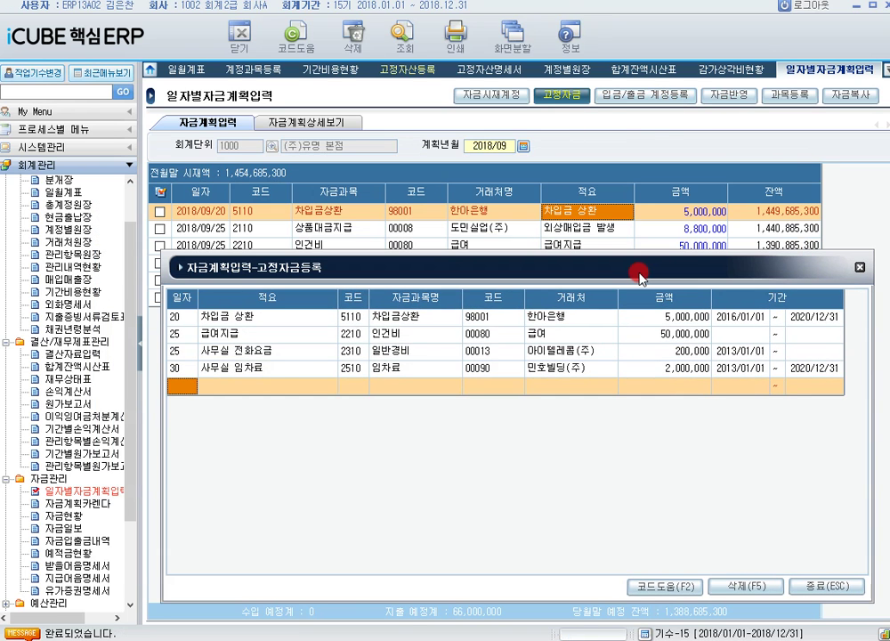
click(276, 318)
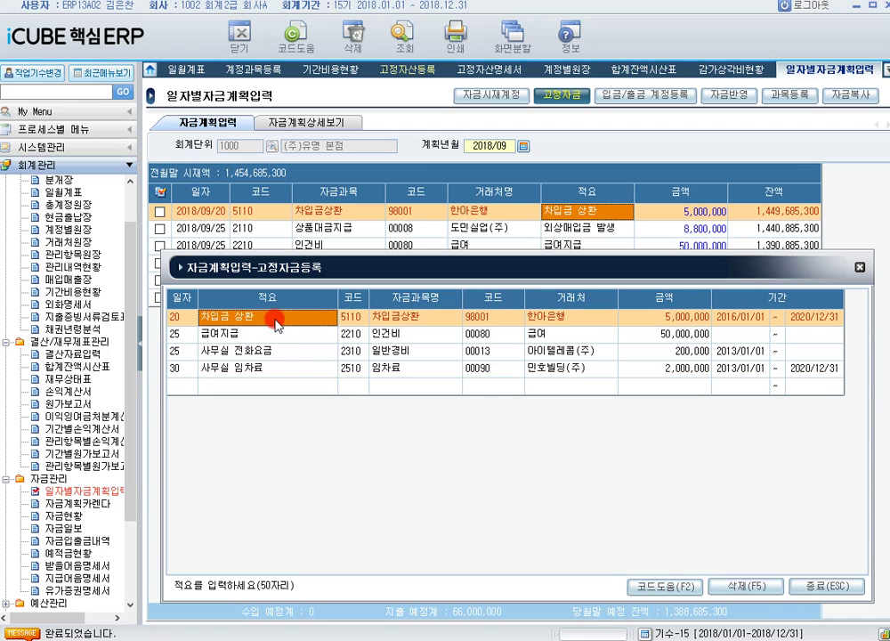
click(411, 368)
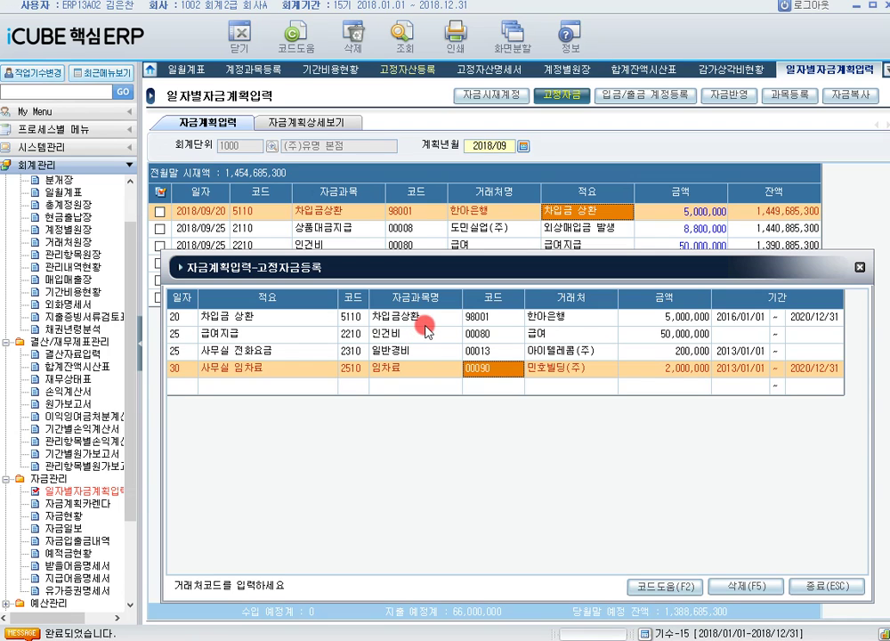
click(241, 317)
click(245, 333)
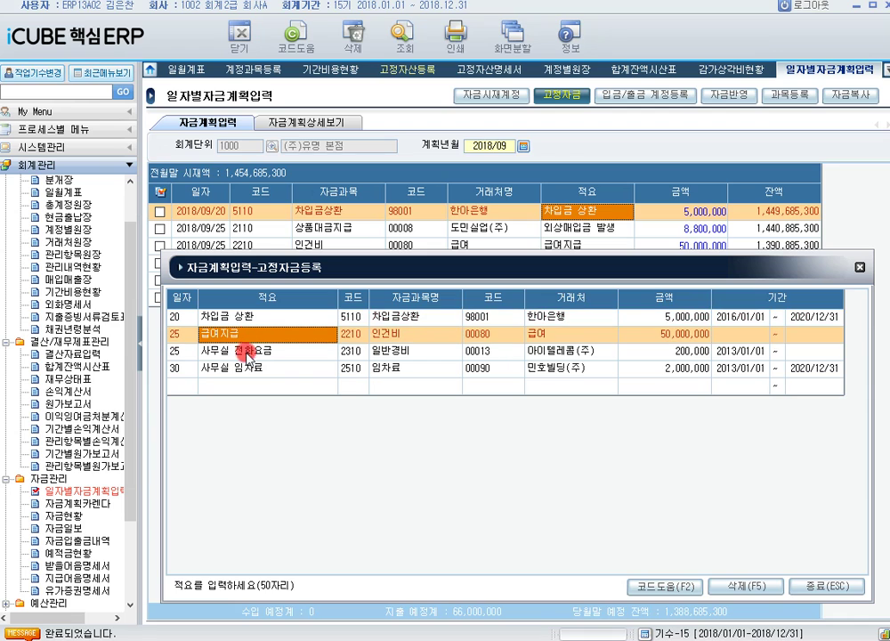
click(249, 351)
click(252, 368)
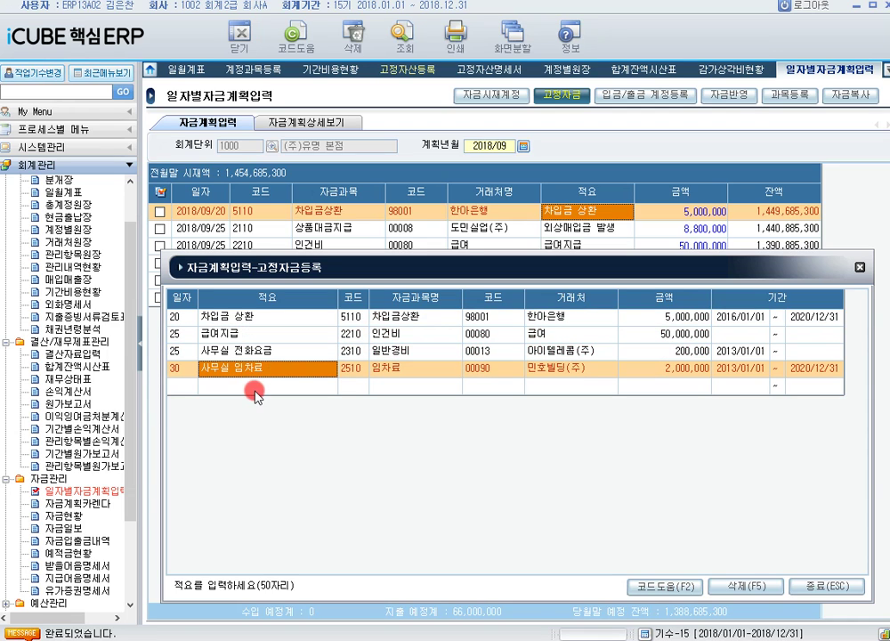
click(861, 272)
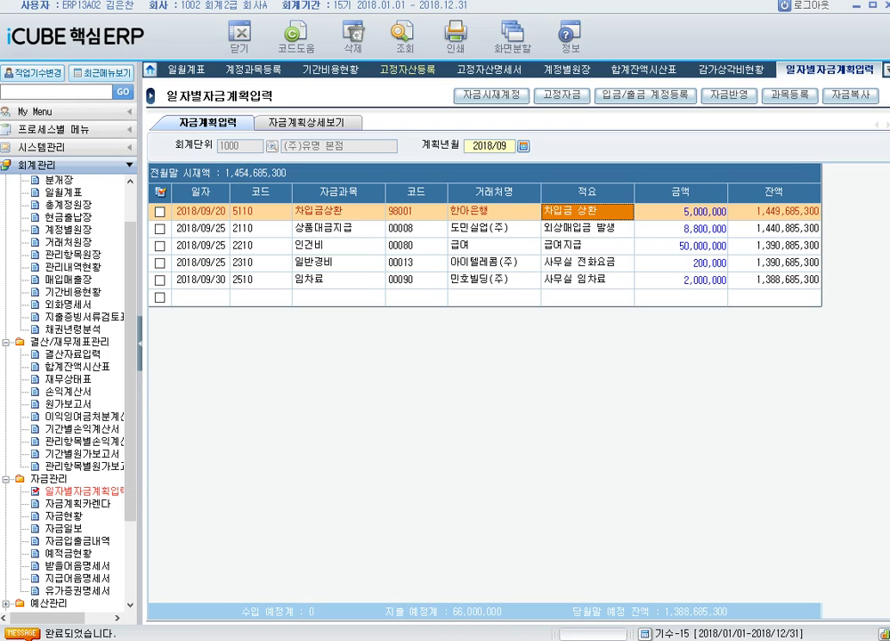
- Open 시스템환경설정 and check the 예산통제구분 setting among the 회계 items
click(120, 153)
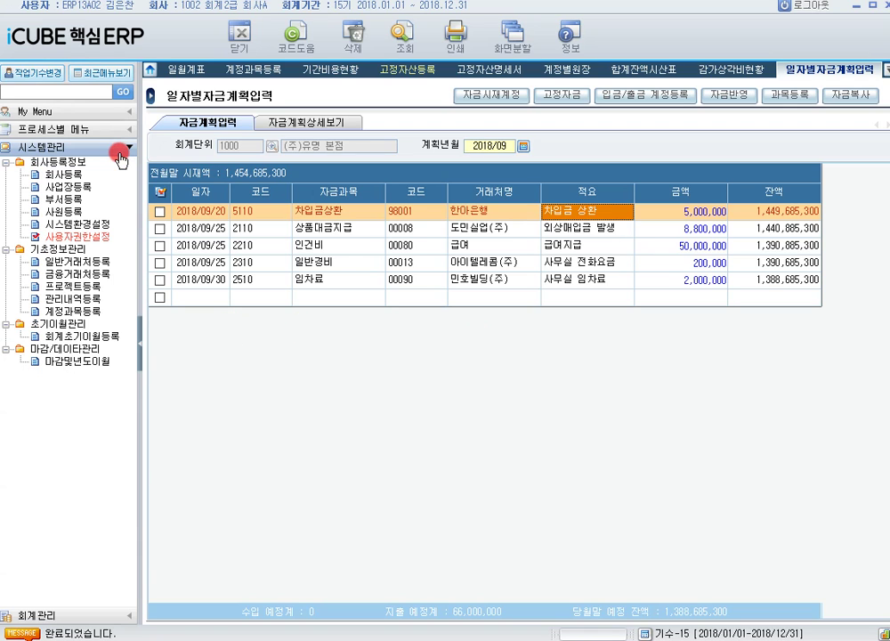
click(96, 225)
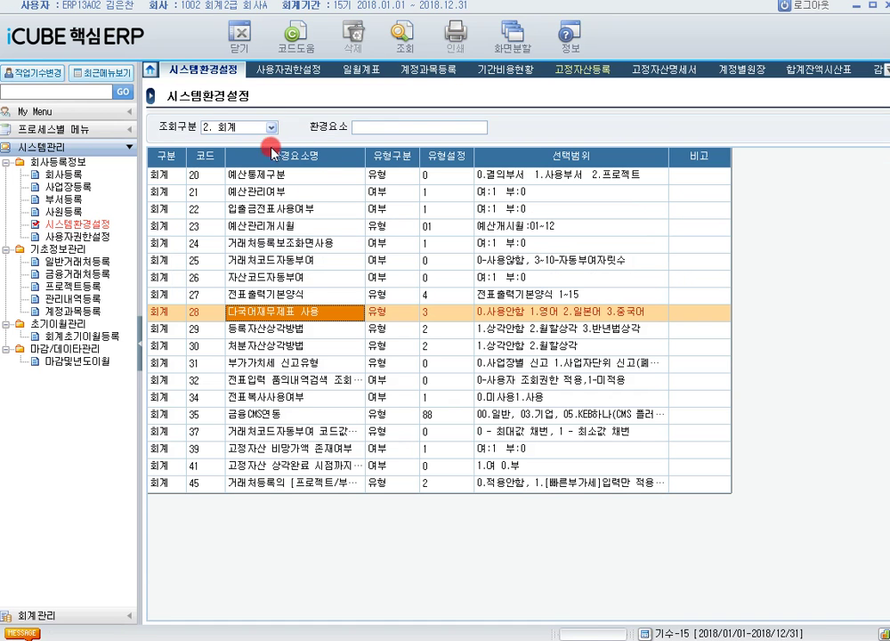
click(269, 174)
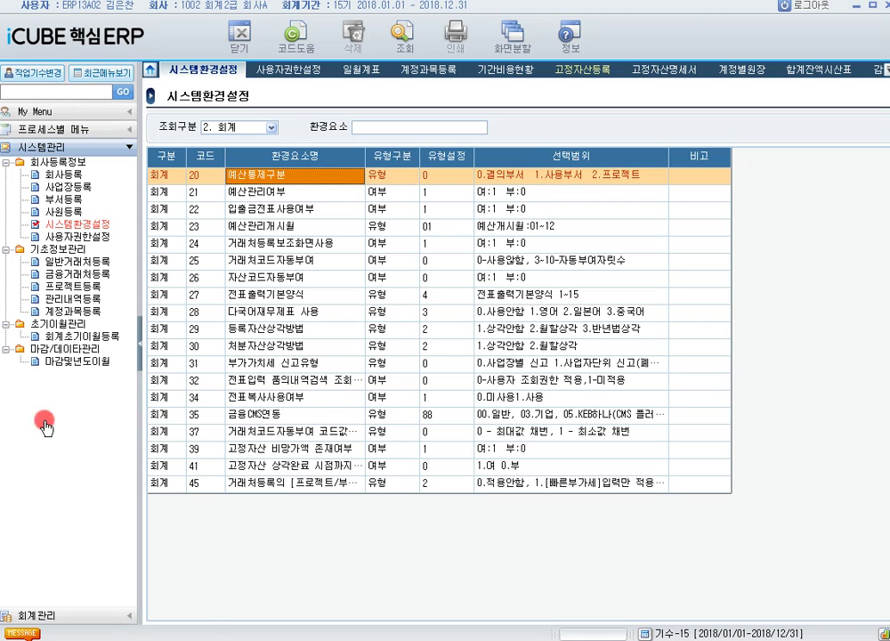
- Return to 계정과목등록 under 기초정보관리 and check the 예산통제 option of 81100 복리후생비
click(75, 615)
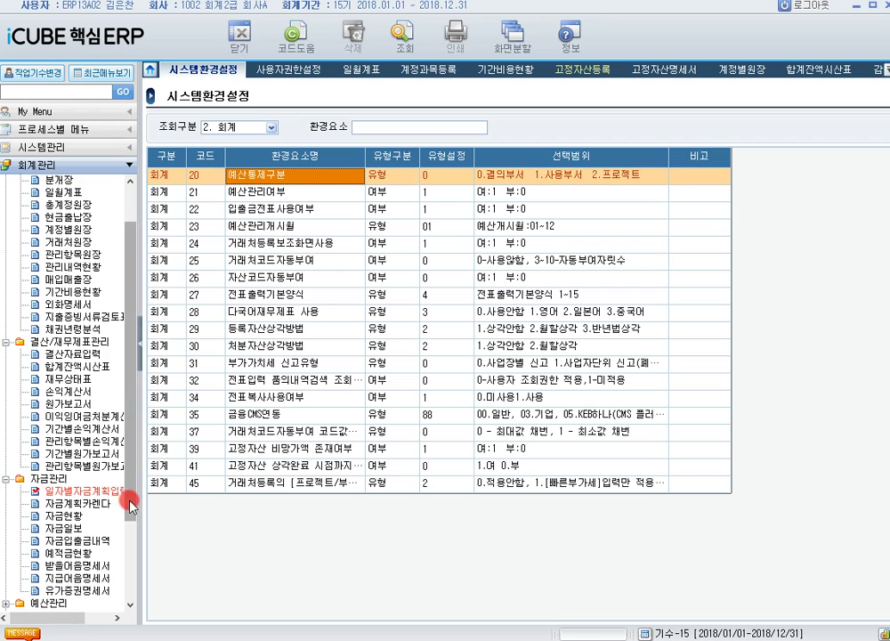
scroll(88, 534, down, 3)
click(45, 604)
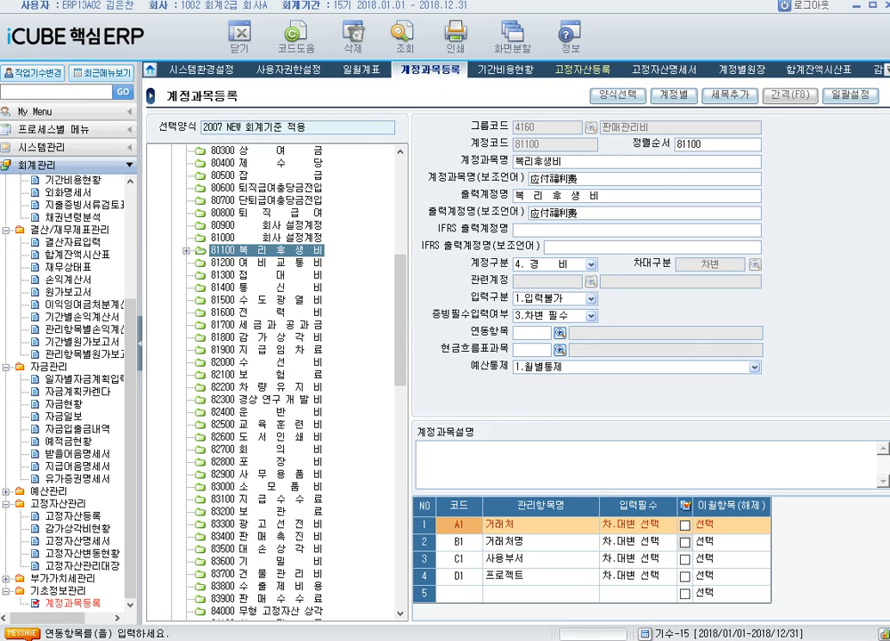
- Open 예산실적현황 under 예산관리, query 2018/09 to 2018/09 for 1001 재경부 with 결의집행, and look through the accounts
click(16, 490)
click(63, 553)
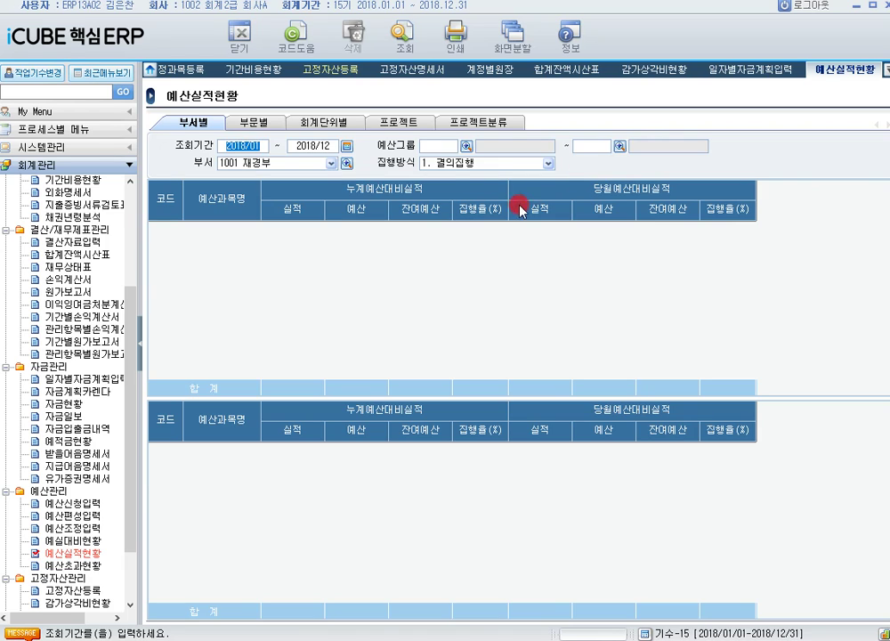
text(201809201809)
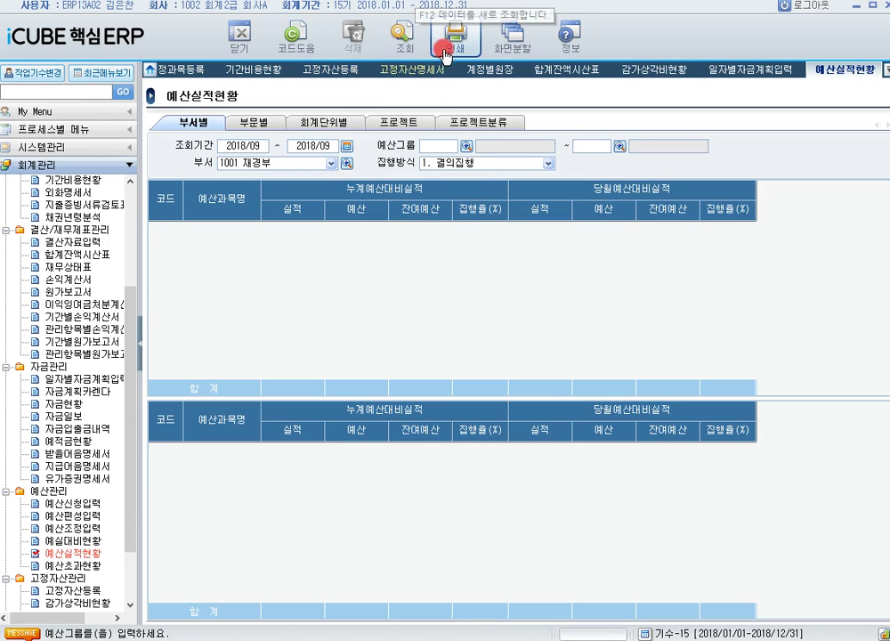
click(415, 45)
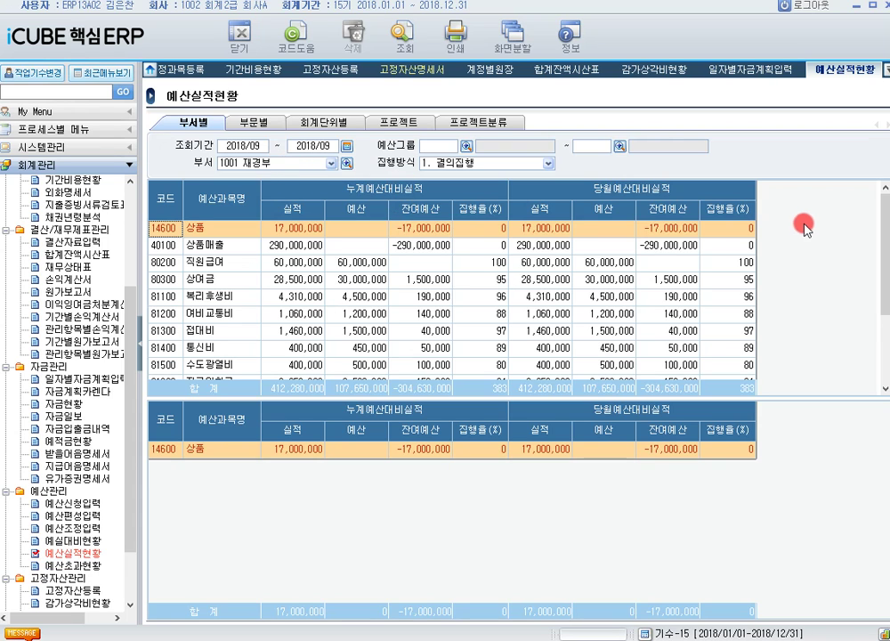
drag(887, 258, 885, 356)
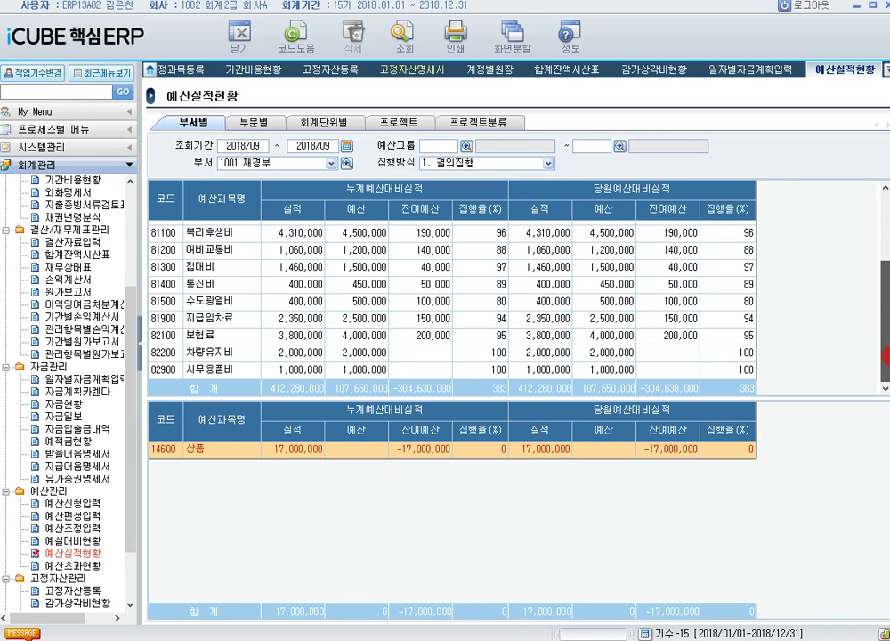
drag(885, 351, 873, 180)
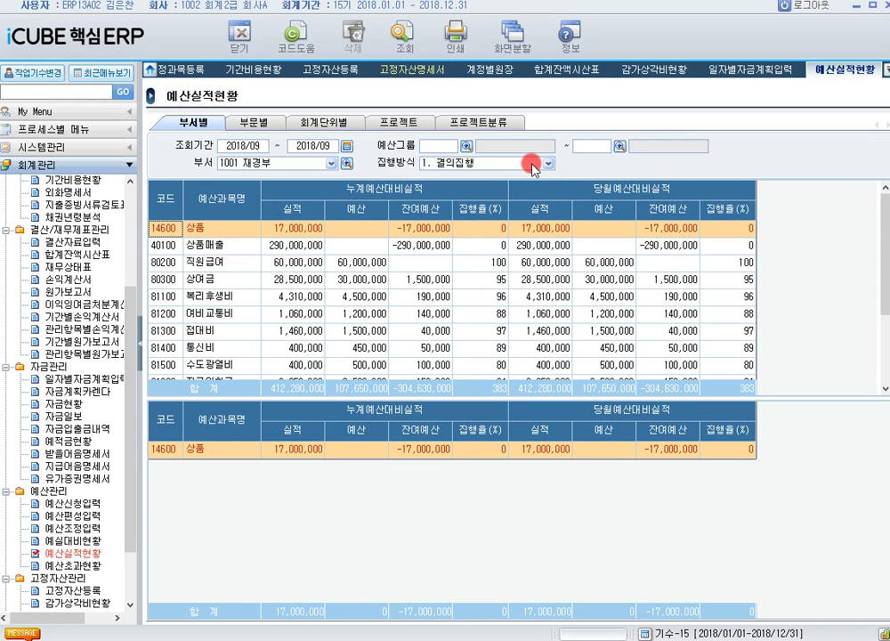
- Limit the 예산실적현황 query to 예산그룹 1000 예산통제관리 at both ends of the range and run it again
click(465, 145)
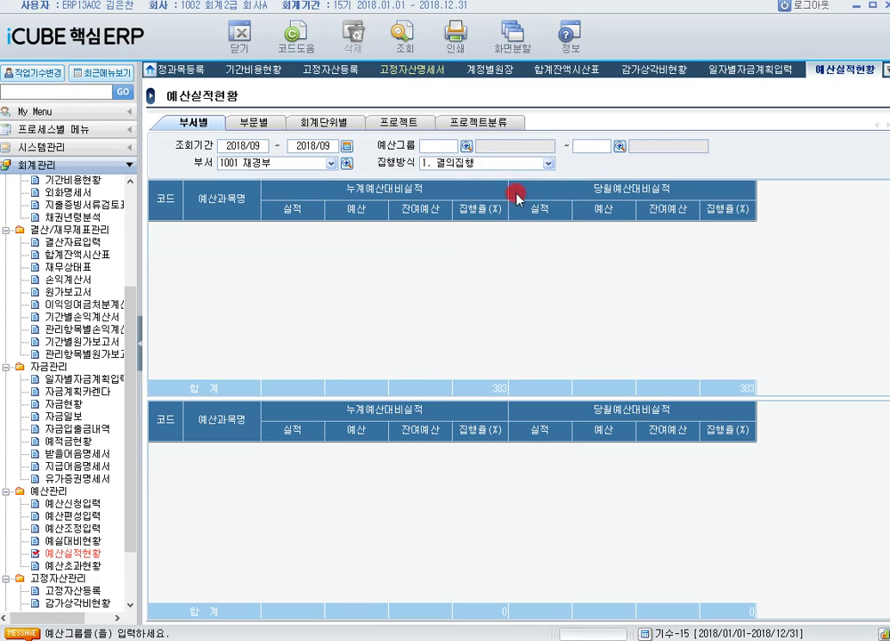
click(464, 145)
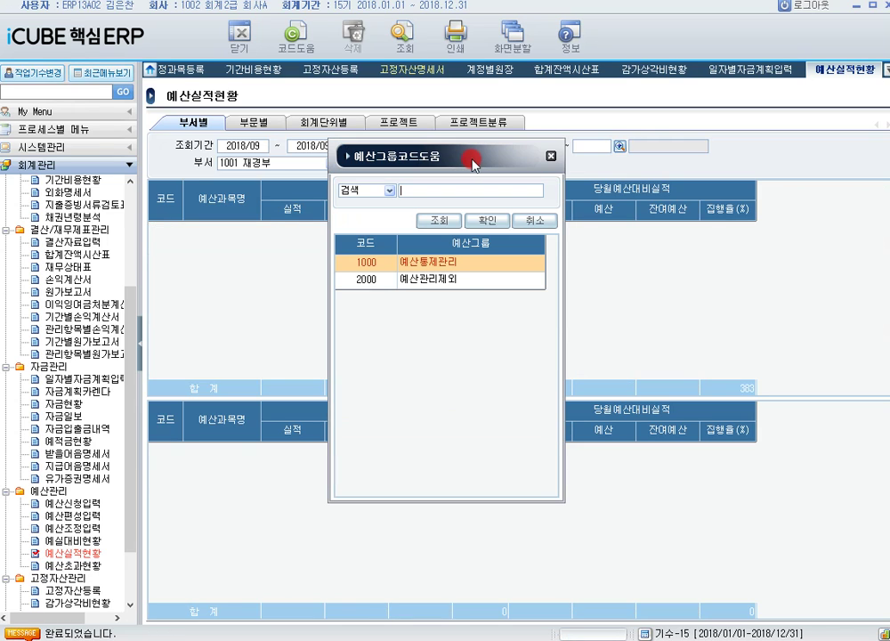
double_click(486, 268)
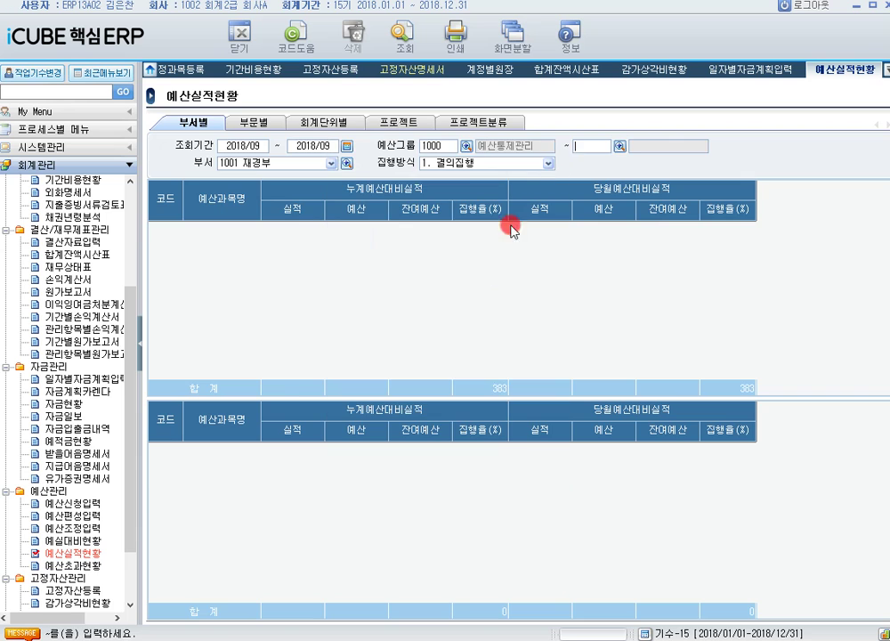
click(620, 145)
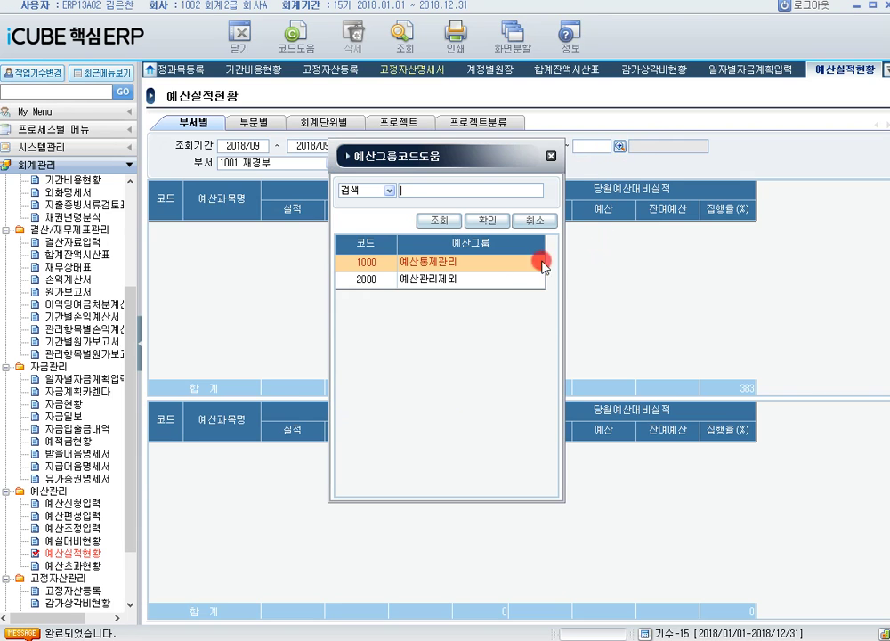
double_click(491, 265)
click(400, 40)
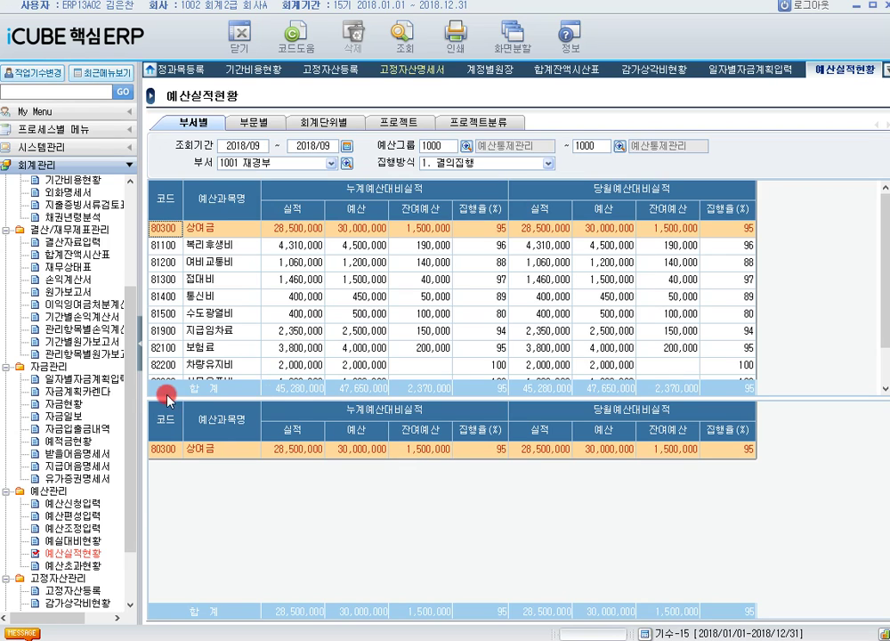
- Open 부가세신고서 under 부가가치세관리, set the 기간 to 2018/07/01 through 2018/09/30, and load the return data
drag(135, 401, 143, 499)
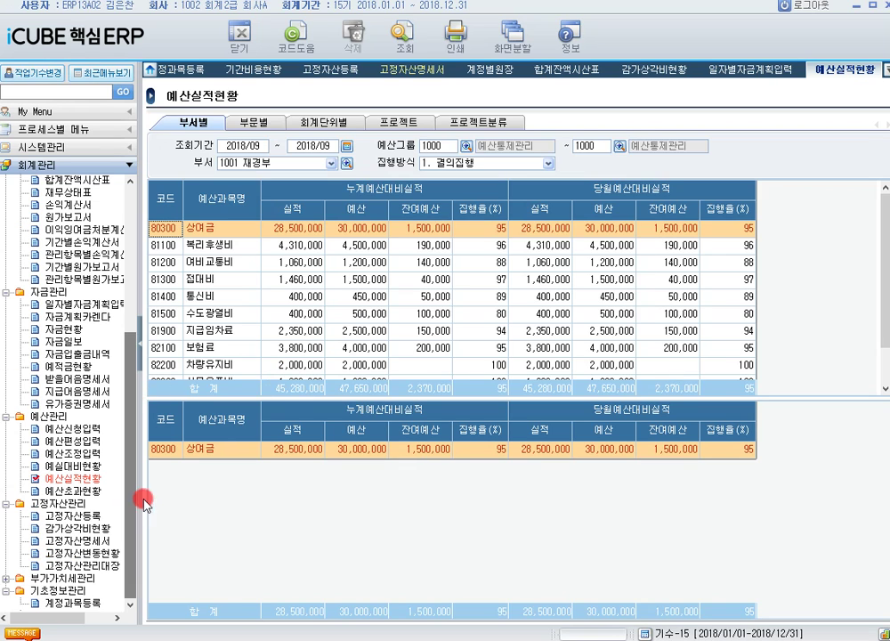
click(6, 578)
click(85, 502)
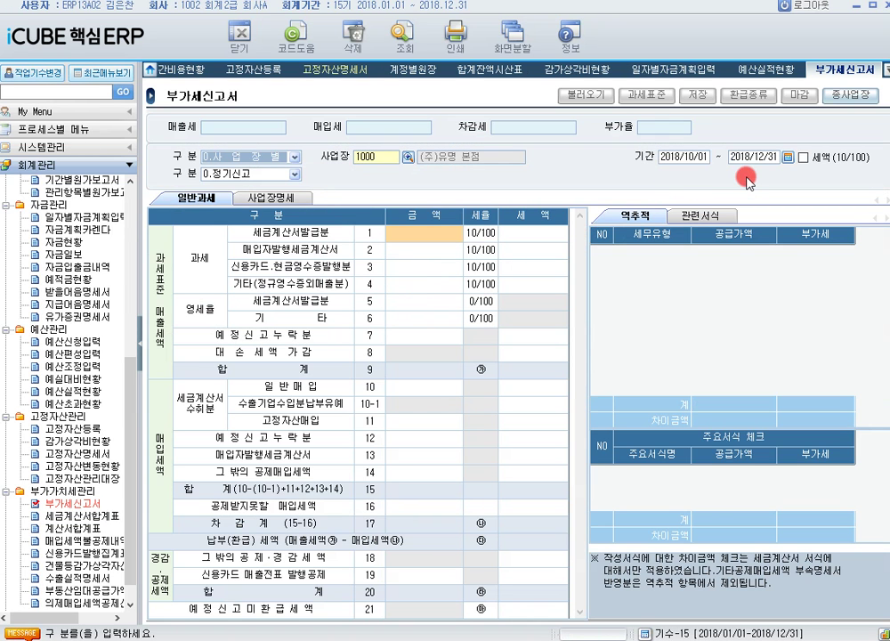
click(790, 158)
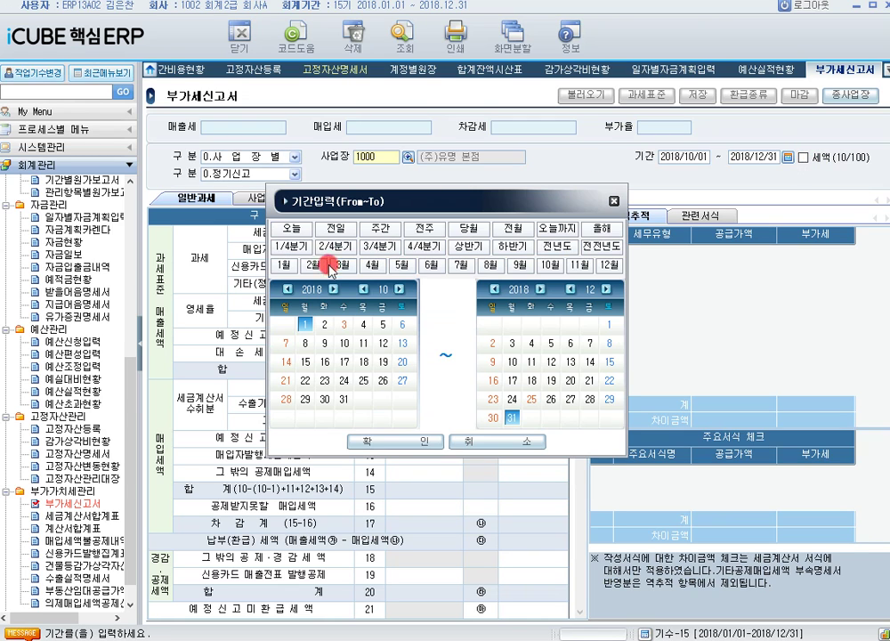
click(375, 245)
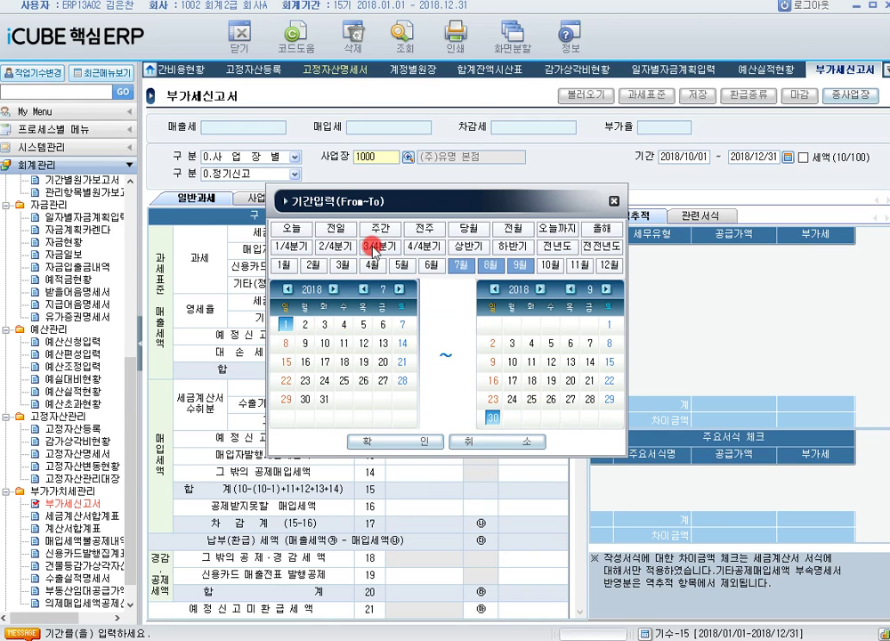
click(424, 445)
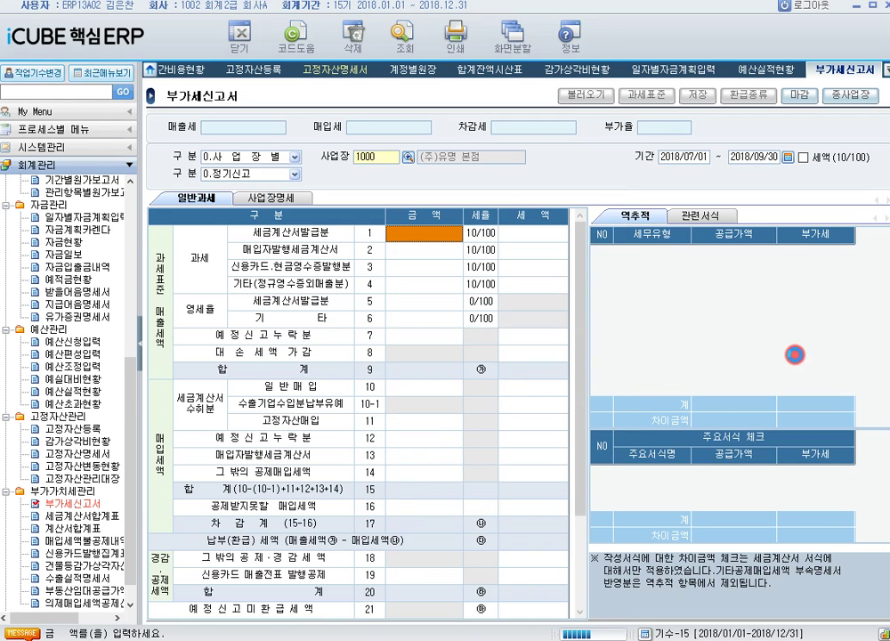
click(581, 94)
- Examine the 매입세액 section of the return, checking the 역추적 breakdown for the 세금계산서 수취분 일반매입 amount
click(387, 370)
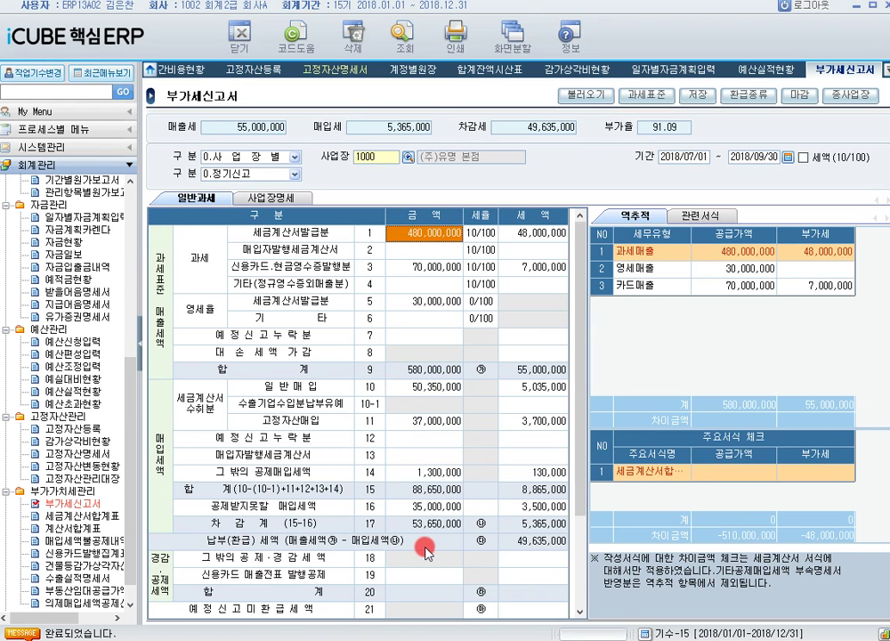
click(185, 410)
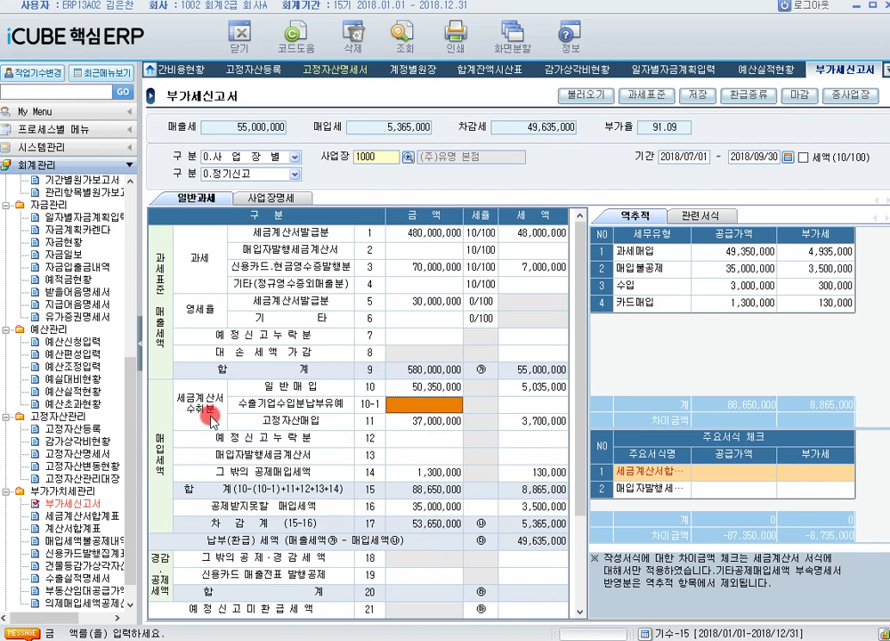
click(451, 391)
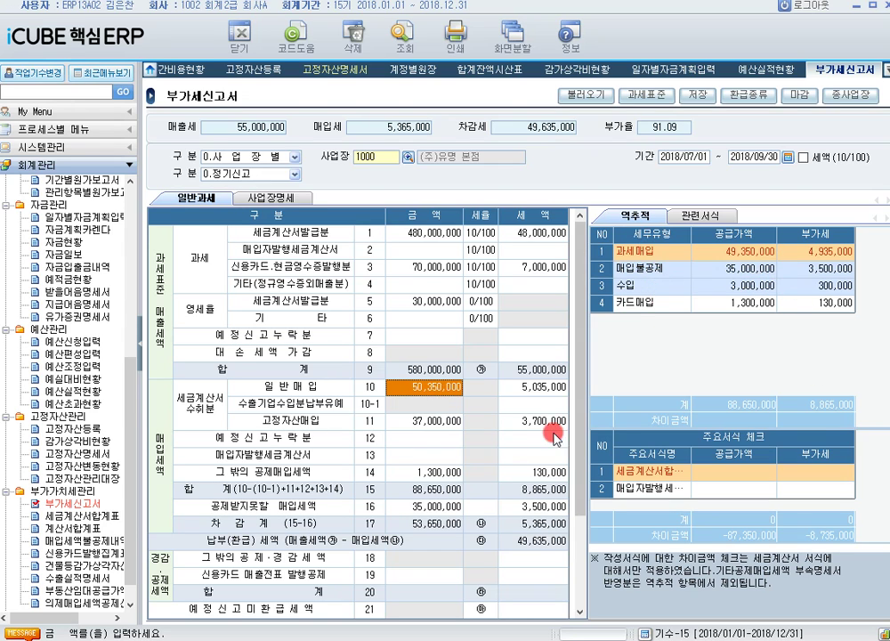
- Compare the 역추적 breakdowns behind the 그 밖의 공제매입세액 and 일반매입 amounts in the VAT return
click(440, 471)
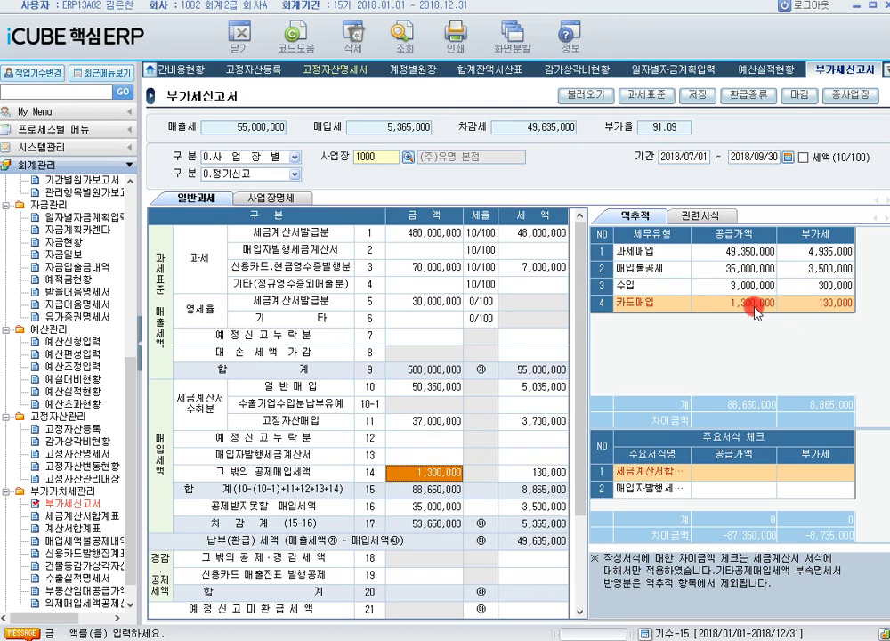
click(403, 387)
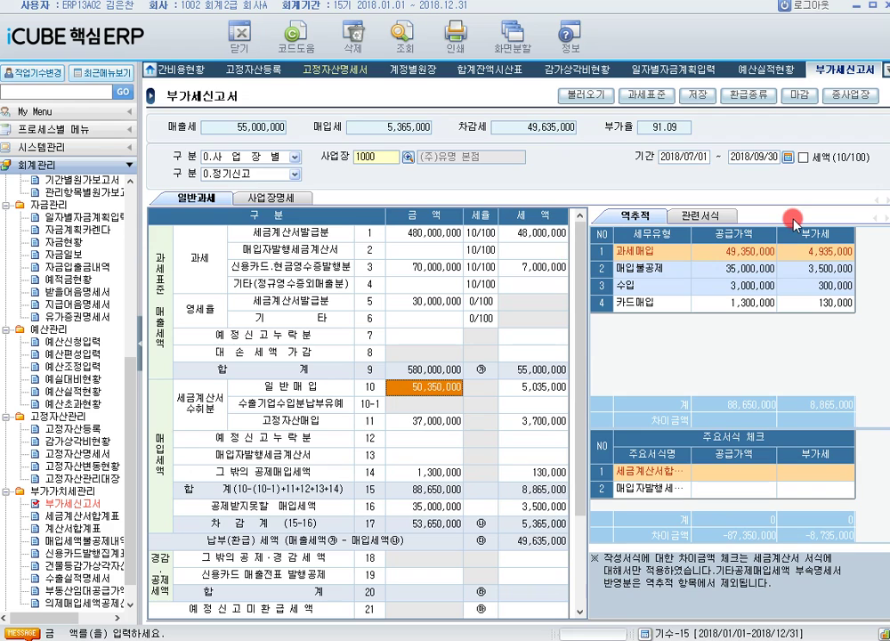
- Save the modified return, set 기간 to 2018/04/01 through 2018/06/30, and load the voucher data afresh, replacing existing data
click(788, 158)
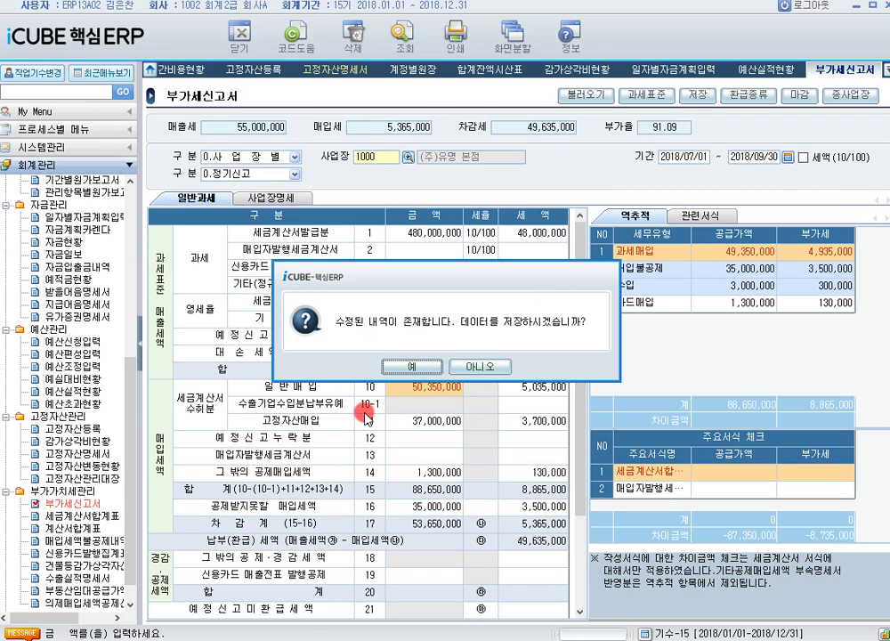
click(402, 366)
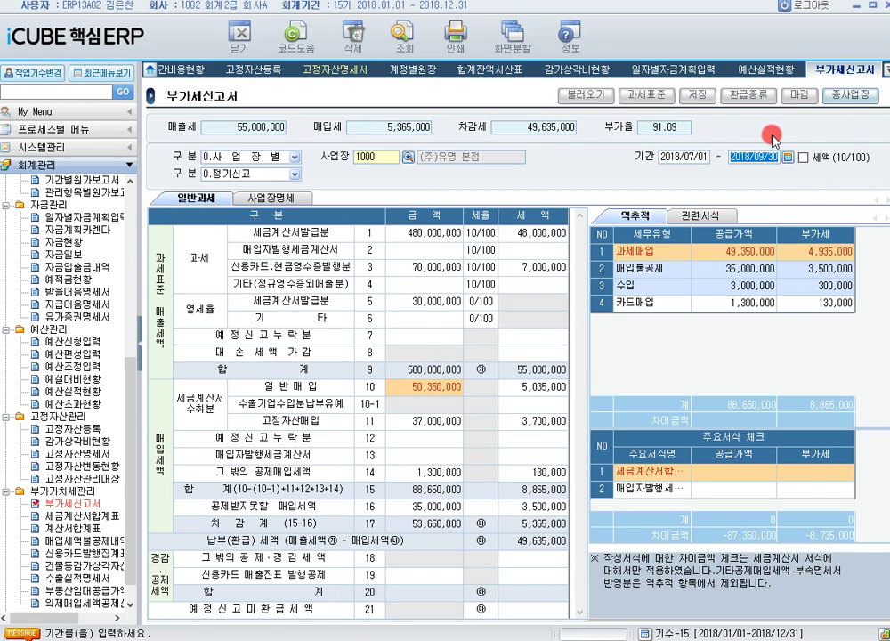
click(380, 308)
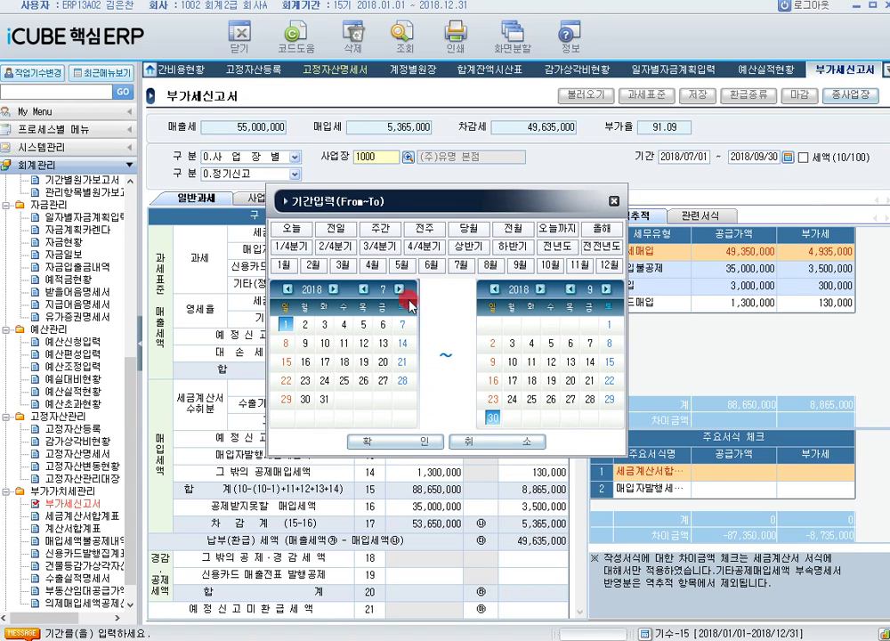
click(335, 246)
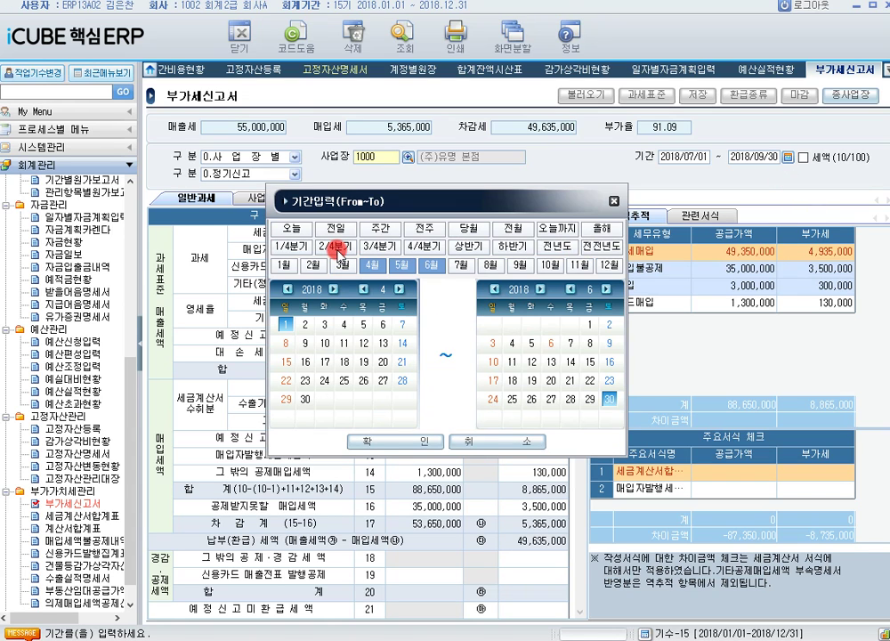
click(398, 443)
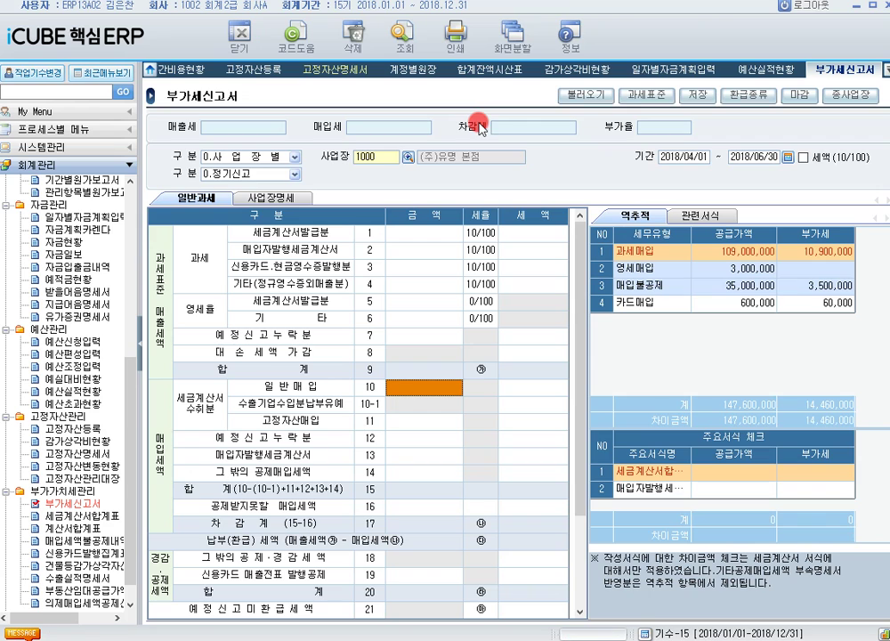
click(587, 94)
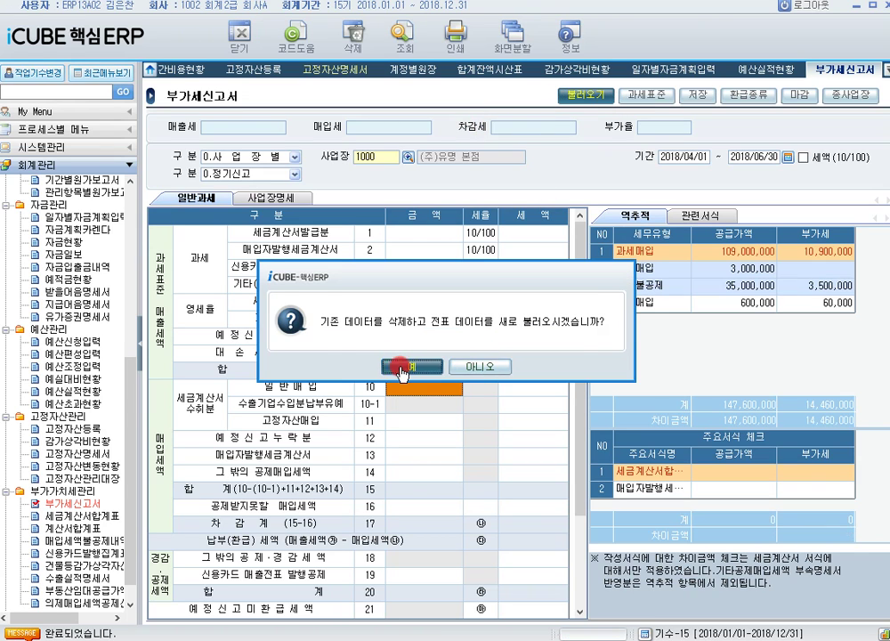
click(403, 370)
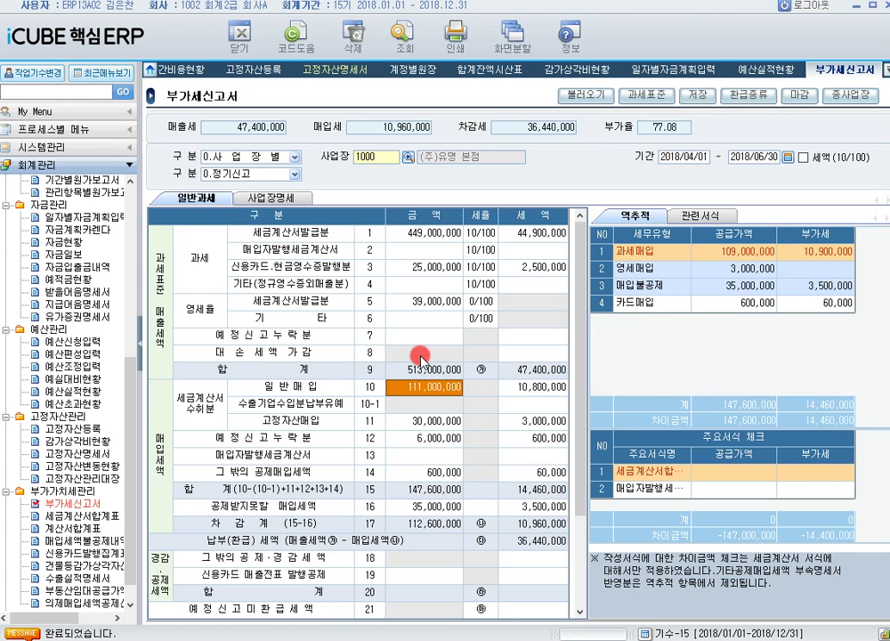
- Check the 예정신고누락분 amounts in both the 매출세액 and 매입세액 sections of the return
click(423, 337)
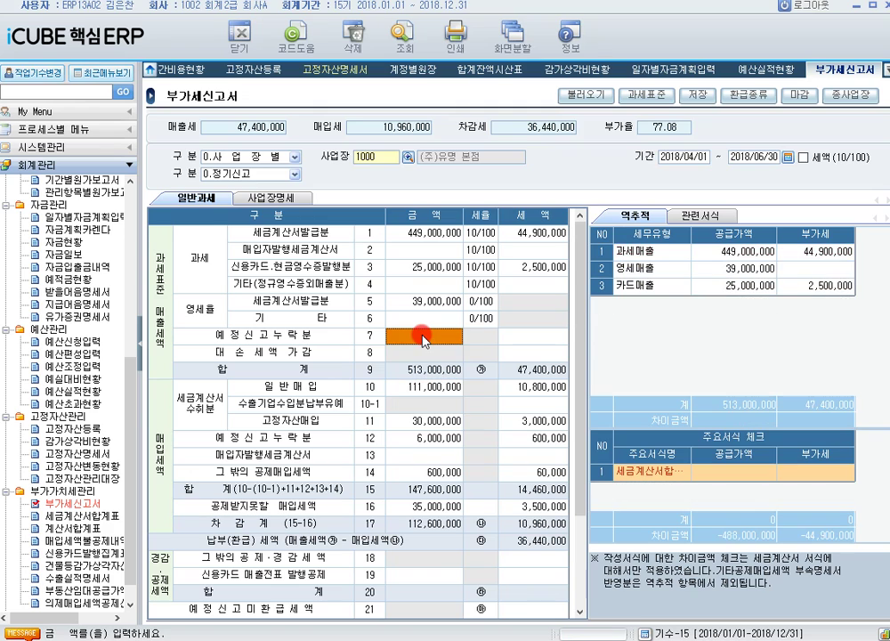
click(441, 439)
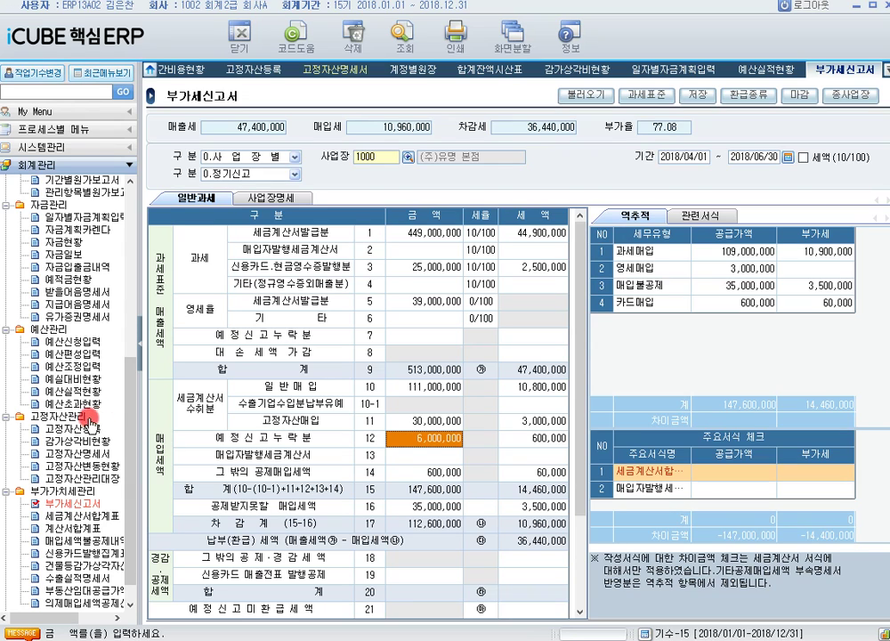
- Open 세금계산서합계표 under 부가가치세관리, set 기간 to 2018/04 through 2018/06, and query 1. 매출
click(90, 516)
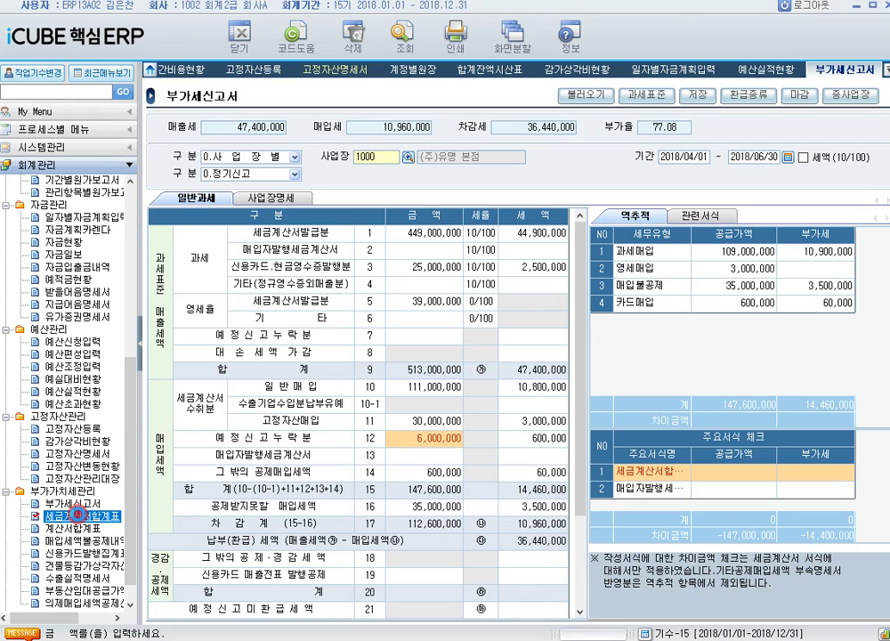
click(488, 437)
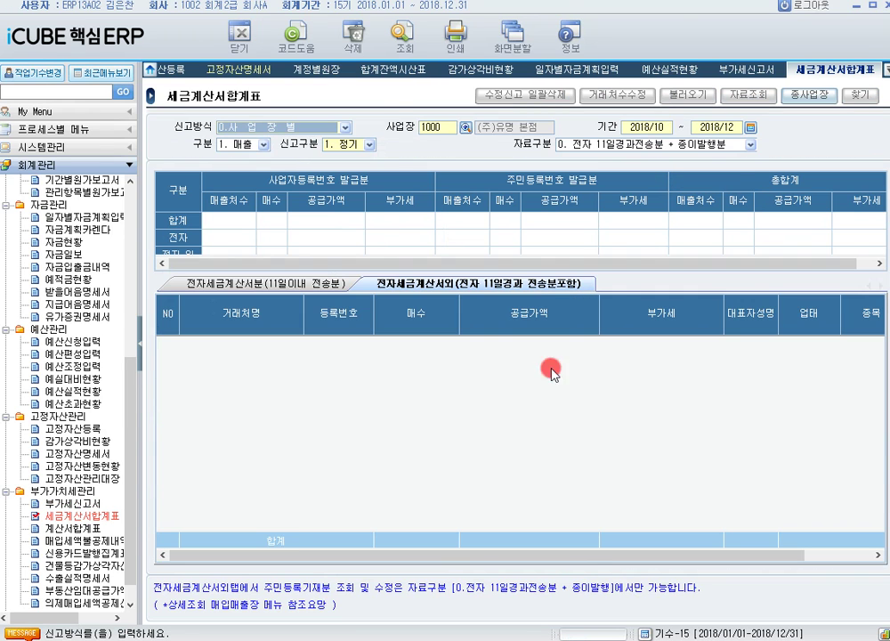
click(750, 127)
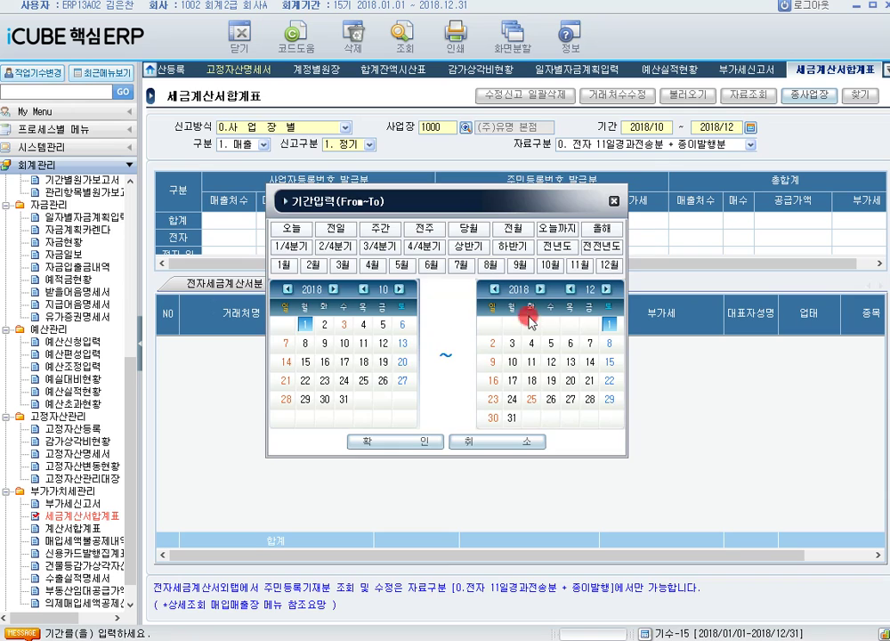
click(346, 250)
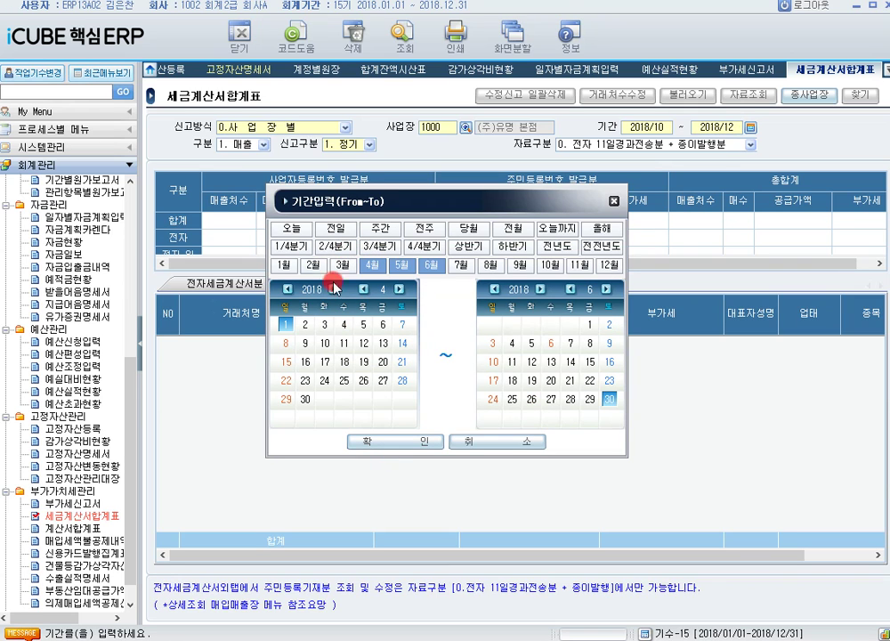
click(393, 442)
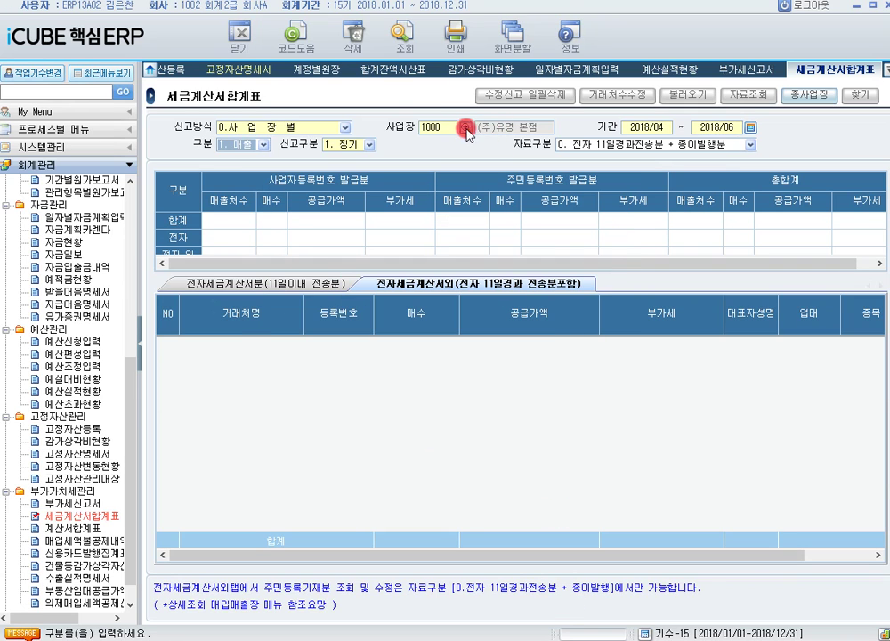
click(425, 55)
click(424, 367)
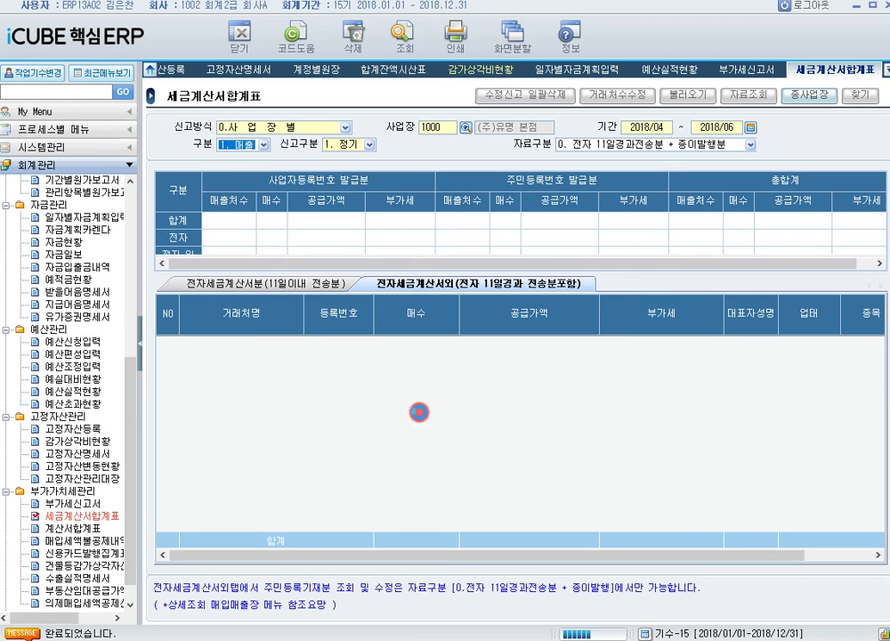
- Compare the customers listed under 전자세금계산서분(11일이내 전송분) with those under 전자세금계산서외
click(293, 287)
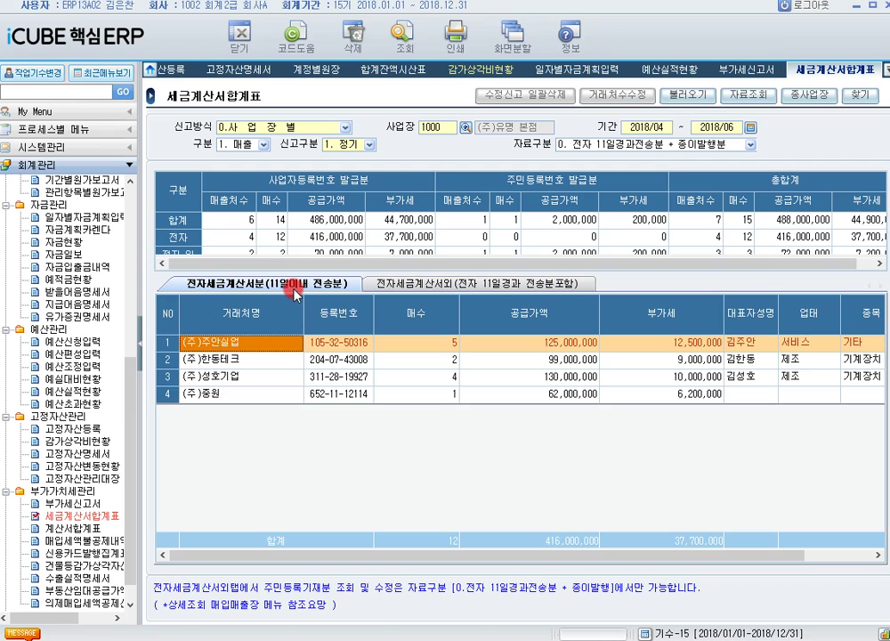
click(457, 284)
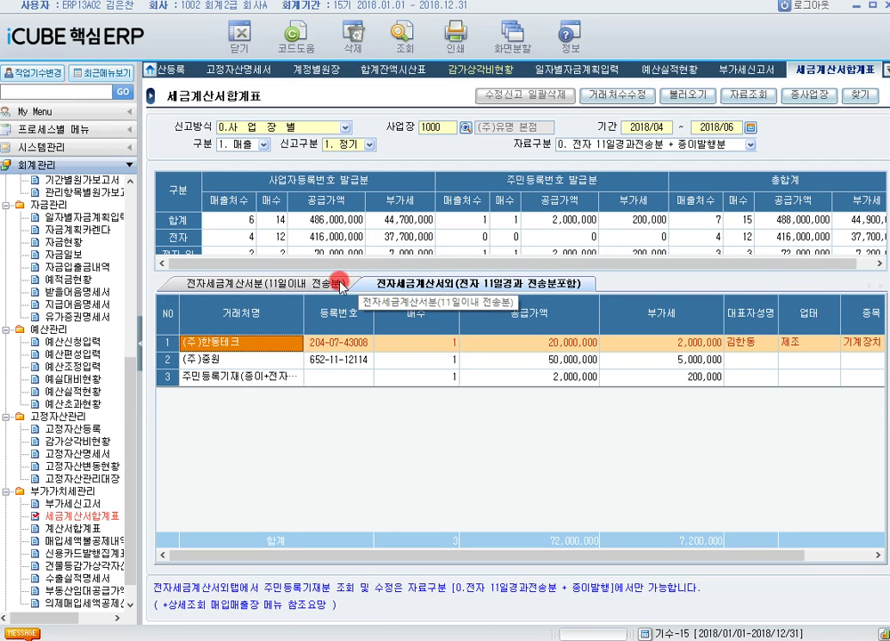
click(273, 285)
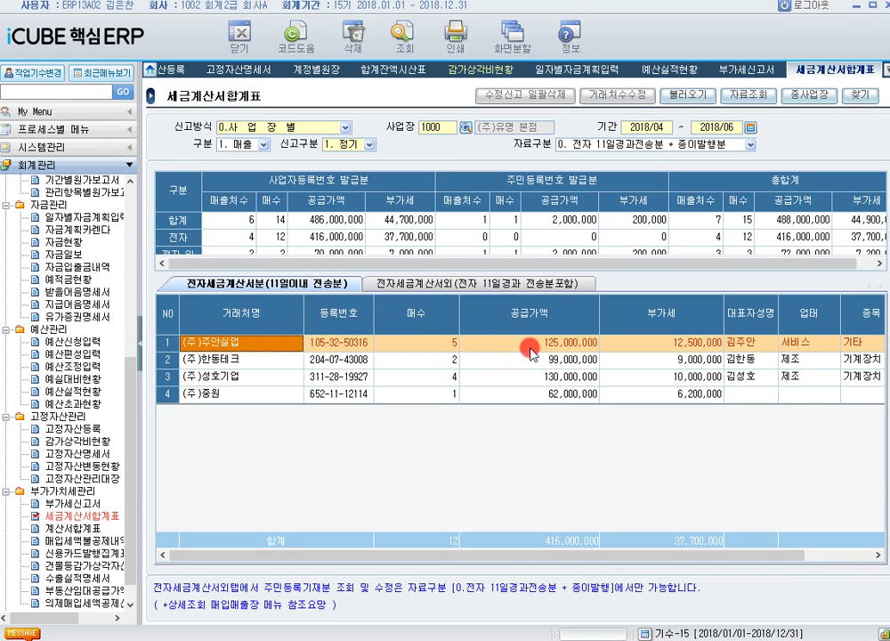
- Look up the source vouchers for (주)주안실업, go through each issue date, and close the 전표조회 window
click(748, 95)
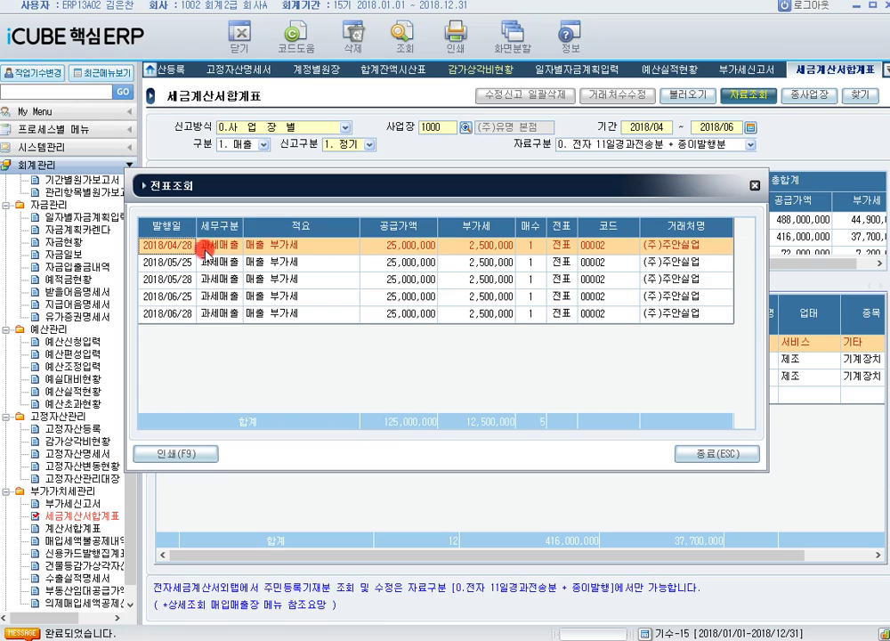
click(185, 263)
click(185, 280)
click(186, 296)
click(187, 313)
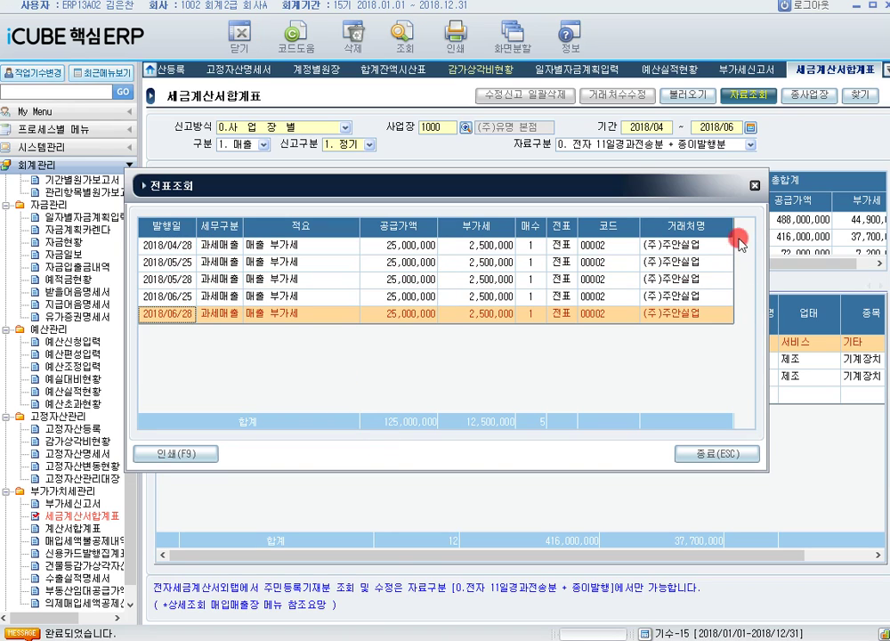
click(756, 188)
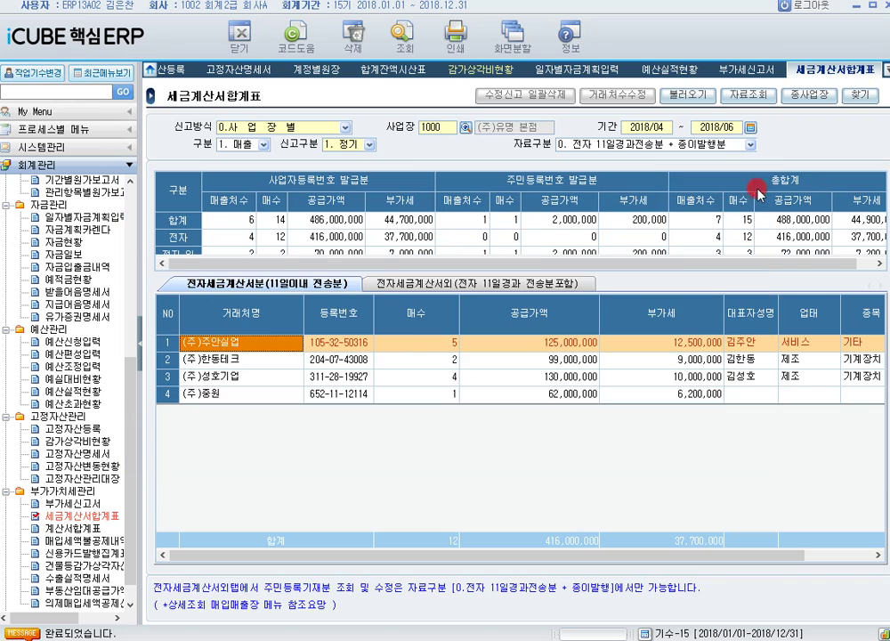
- Look up the source vouchers for (주)한동테크 under 전자세금계산서분, checking their 세무구분, and close the window
click(278, 359)
click(729, 98)
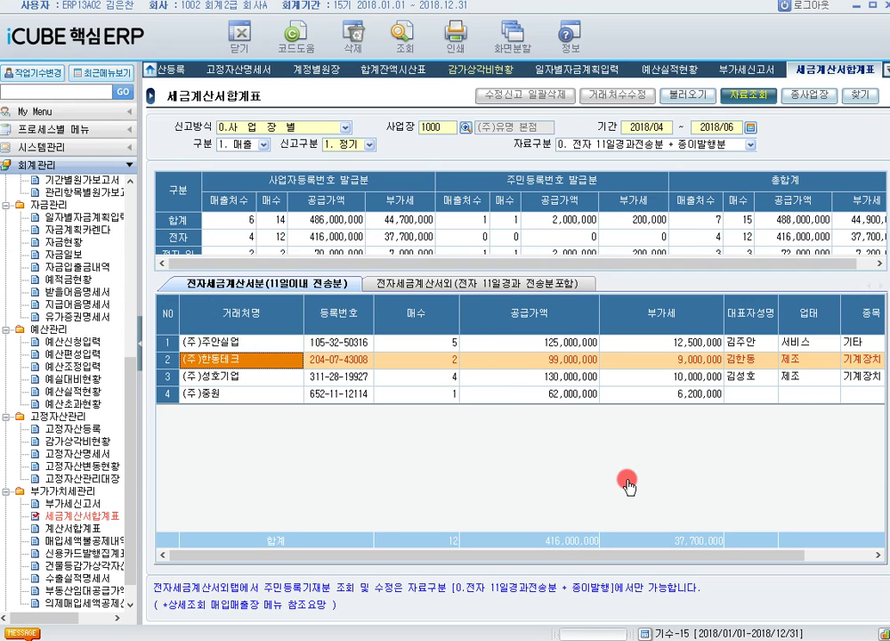
click(747, 96)
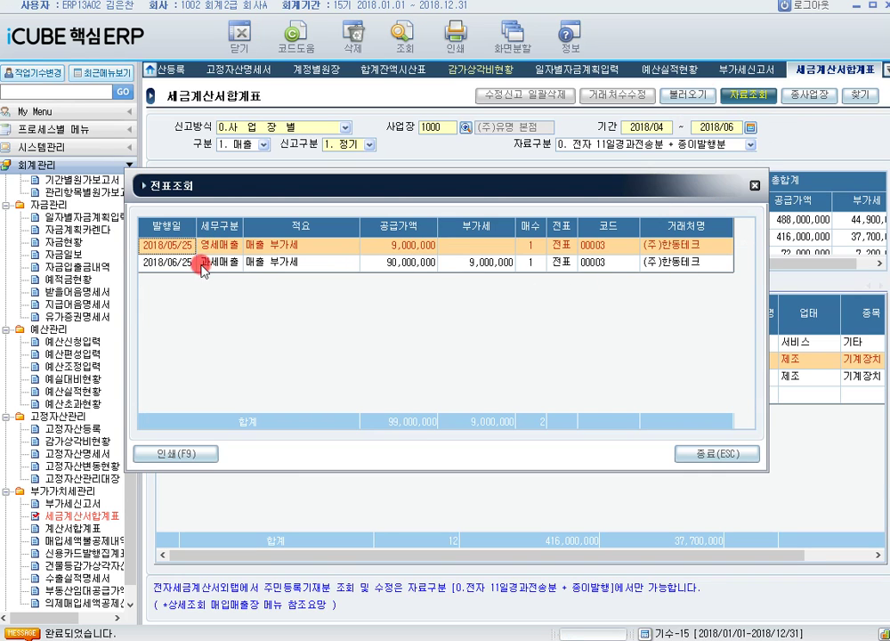
click(754, 185)
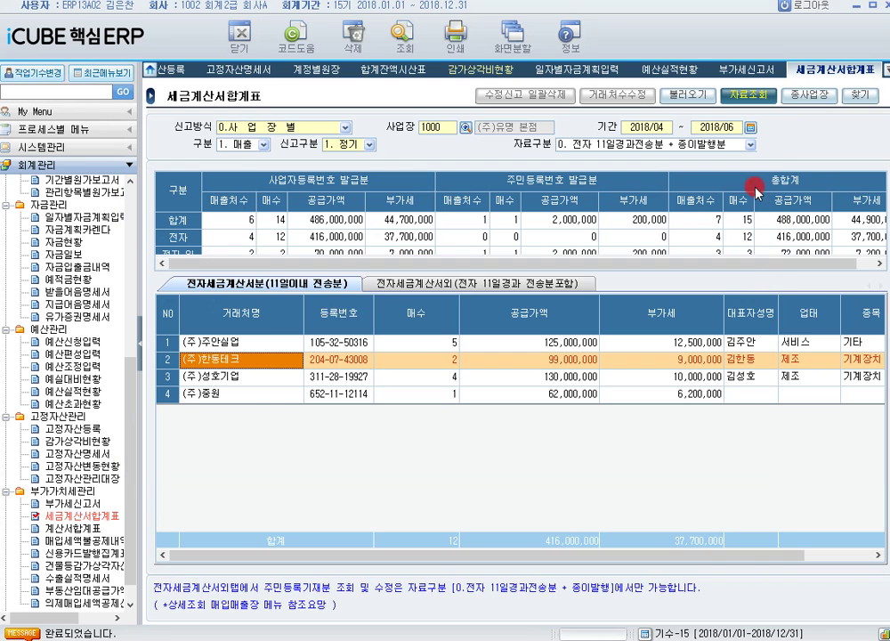
- Review the 전표조회 vouchers of (주)성호기업 and then (주)중원 under 전자세금계산서분
click(265, 377)
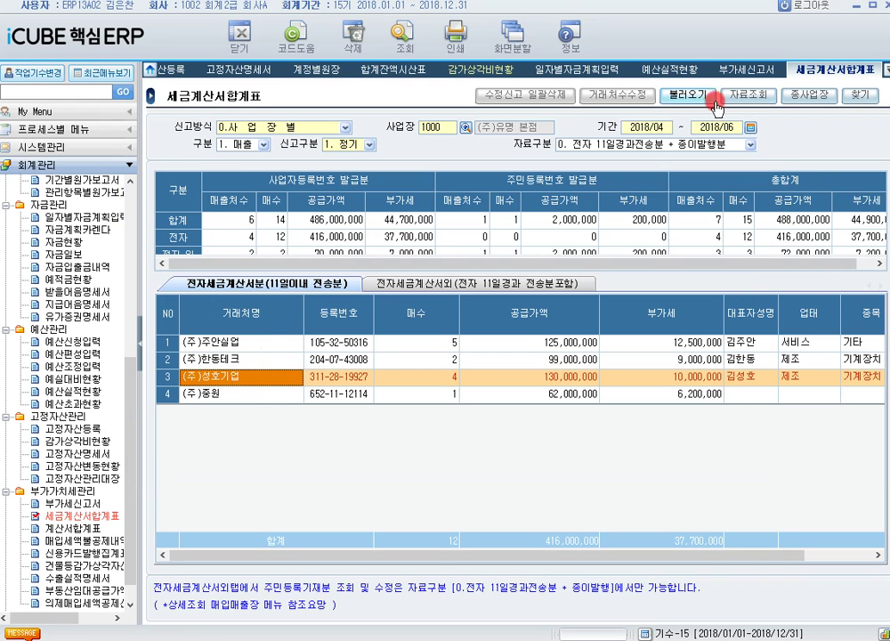
click(744, 94)
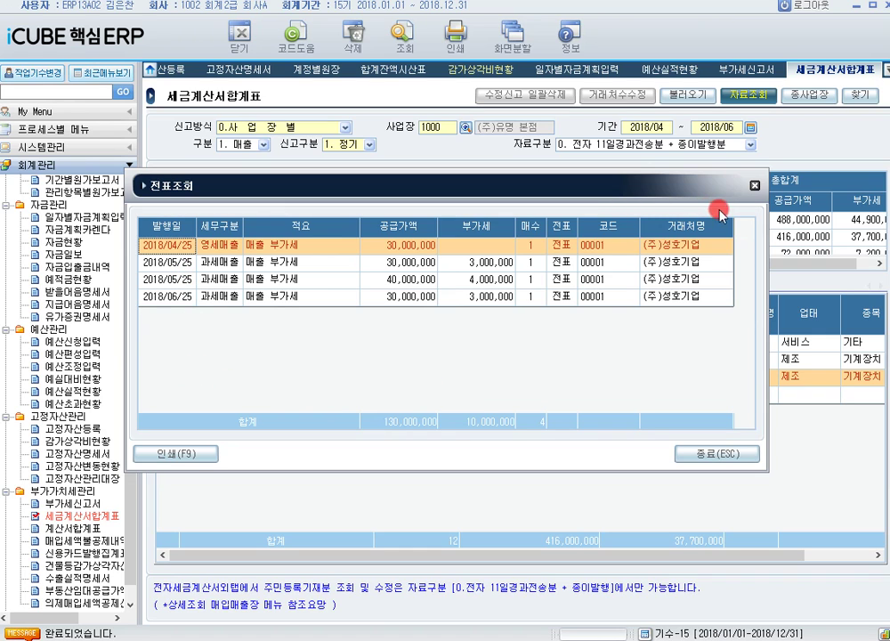
click(755, 185)
click(338, 394)
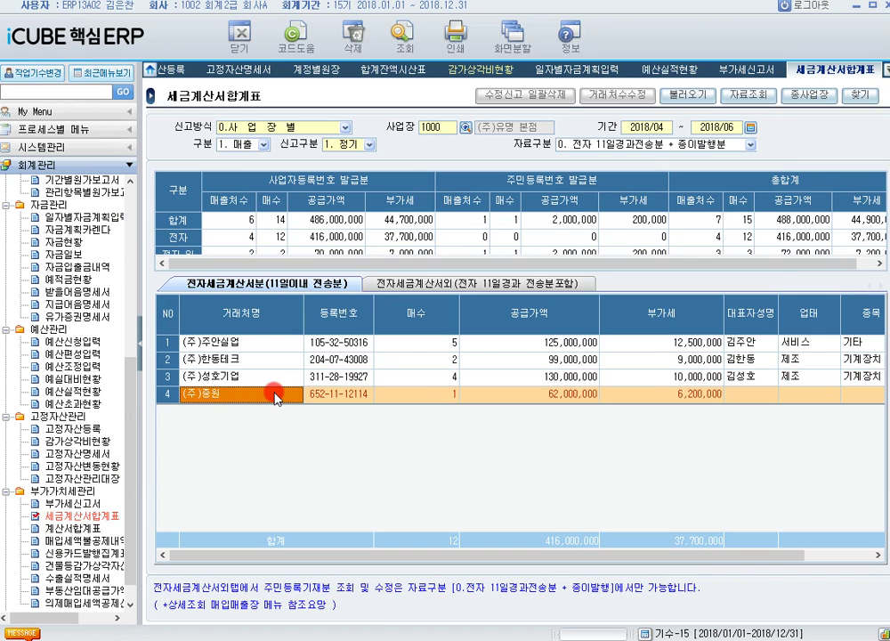
click(758, 95)
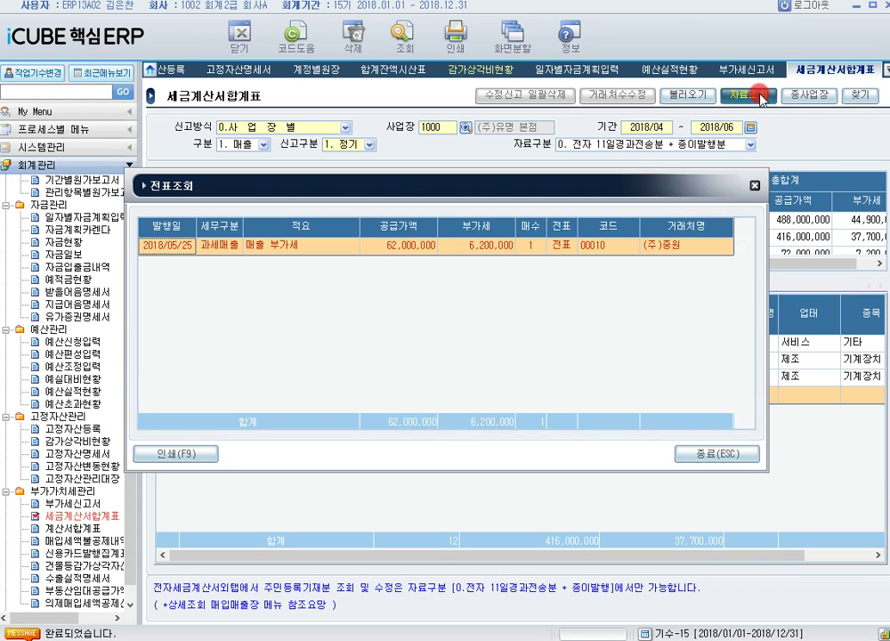
click(755, 191)
- Review the source vouchers of (주)한동테크, (주)중원 and the 주민등록기재 line under 전자세금계산서외
click(453, 283)
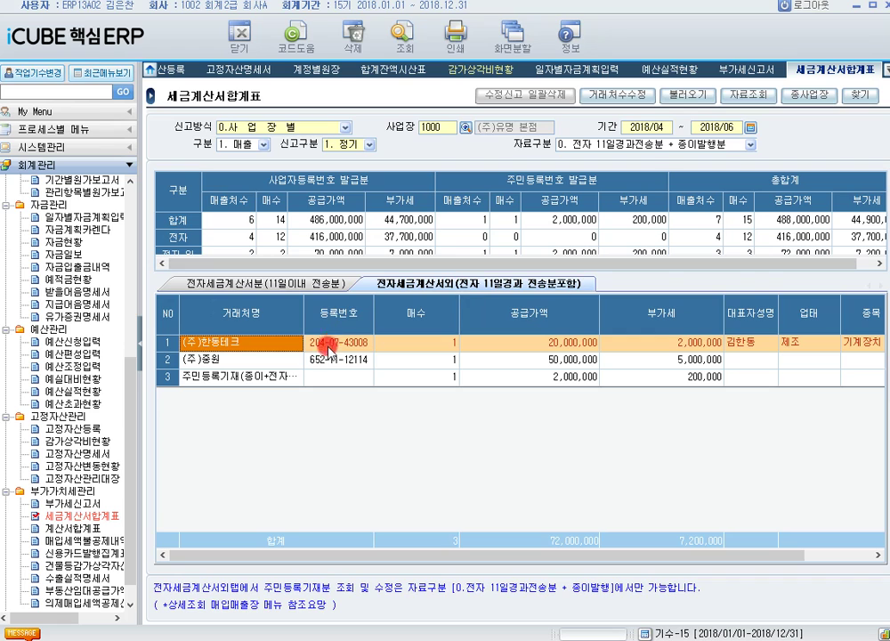
click(755, 96)
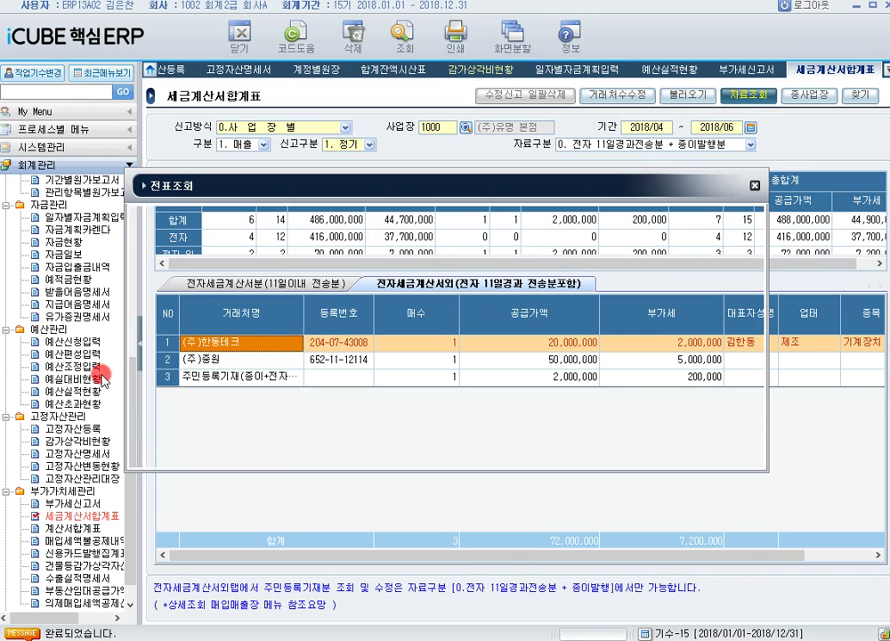
click(753, 187)
click(220, 358)
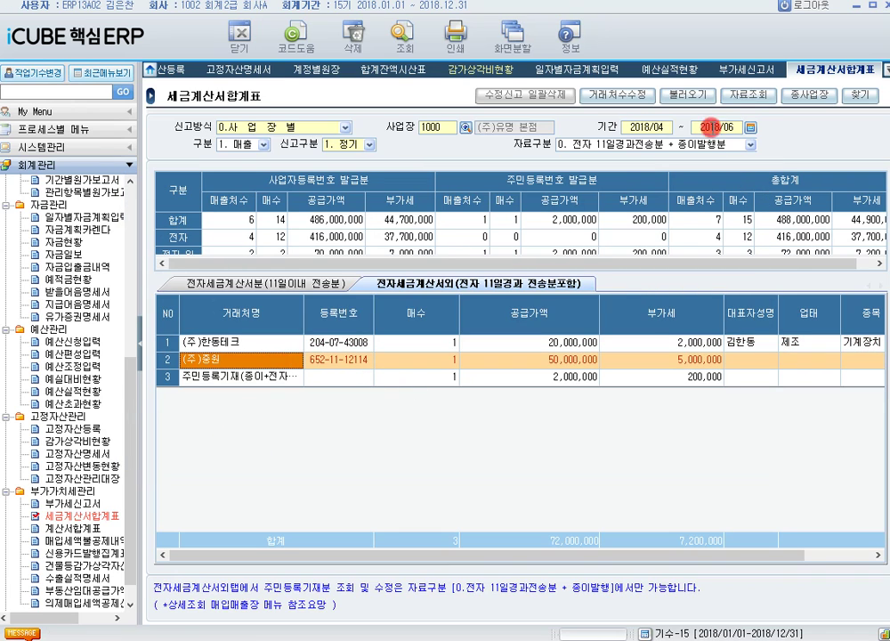
click(752, 94)
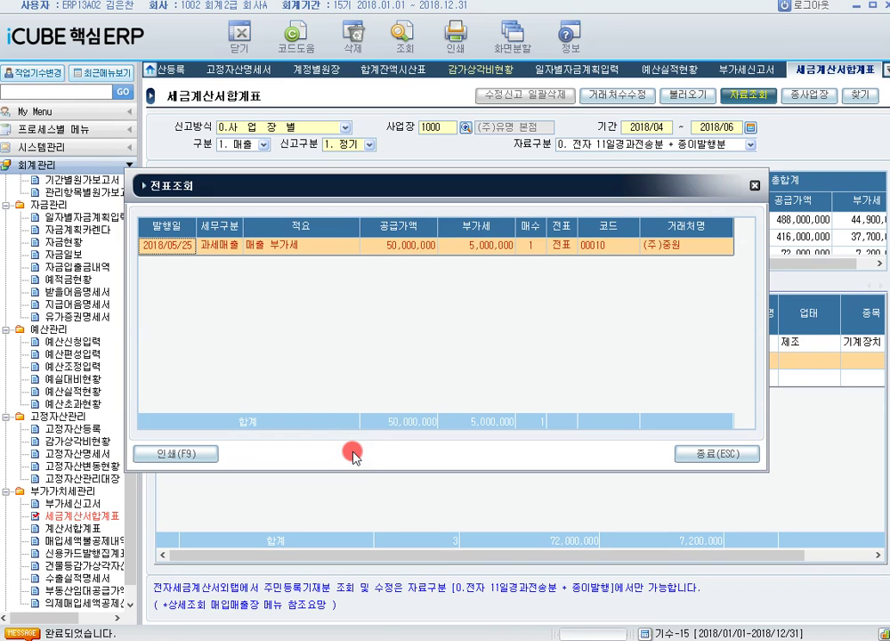
click(754, 185)
click(276, 379)
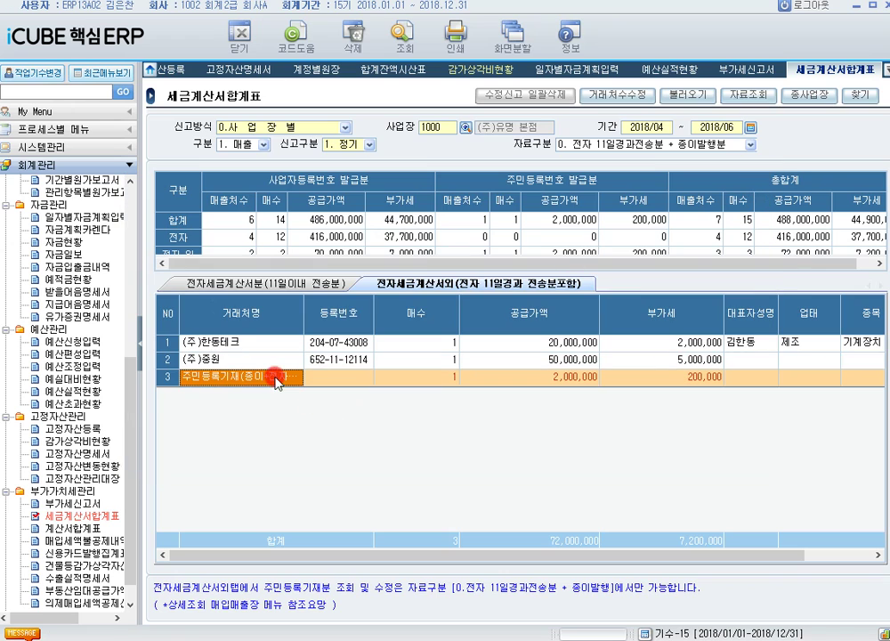
click(750, 93)
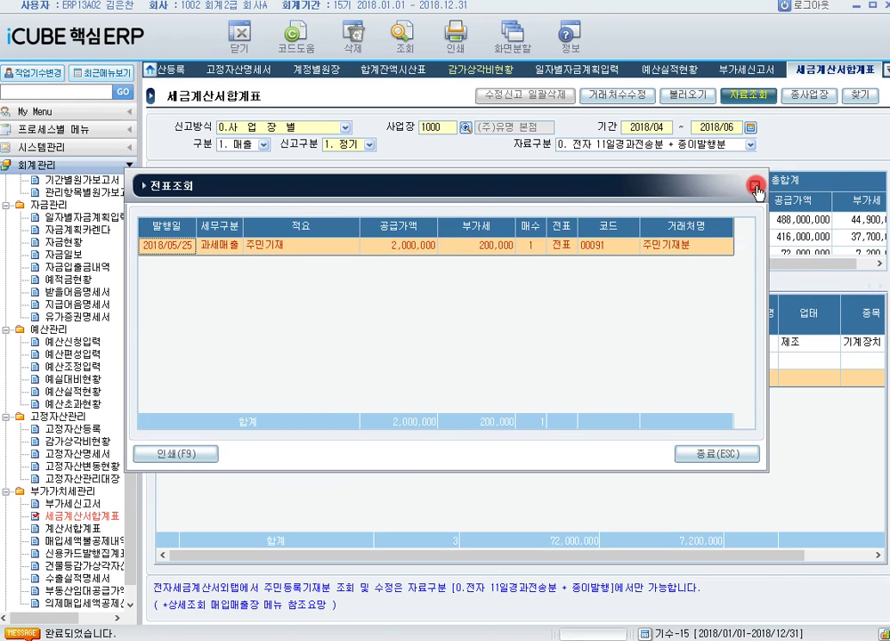
click(755, 186)
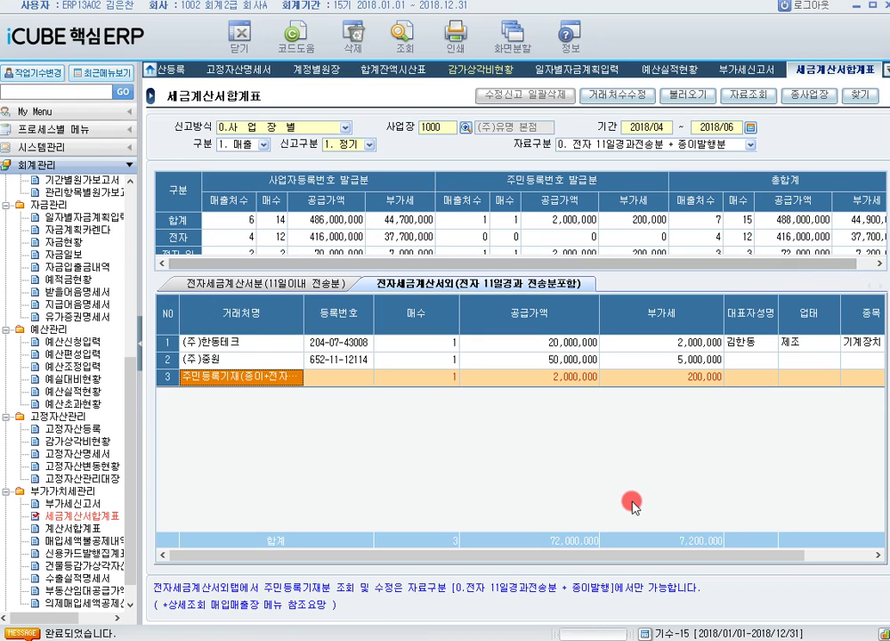
- Return to 전자세금계산서분(11일이내 전송분) and recheck the source voucher of (주)중원
click(237, 286)
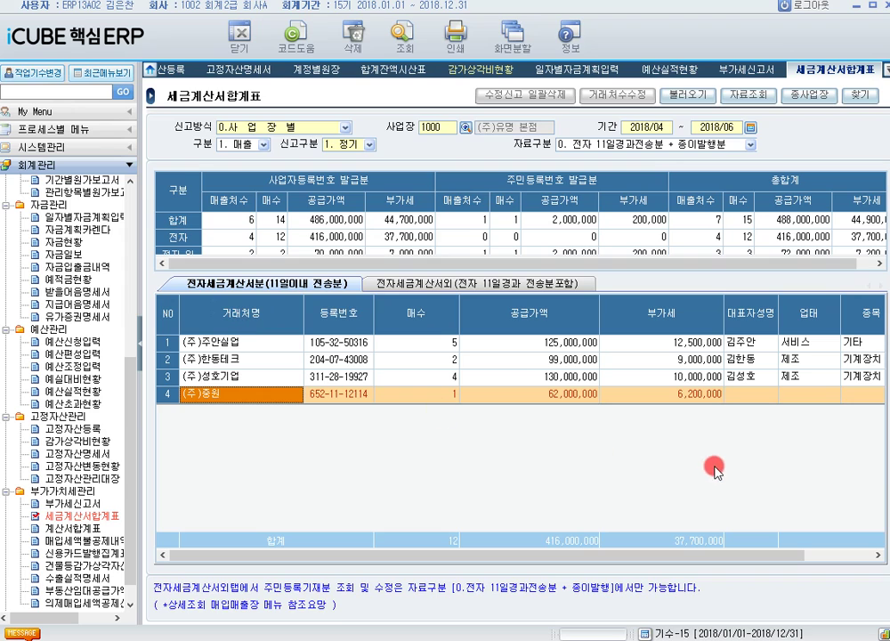
click(744, 96)
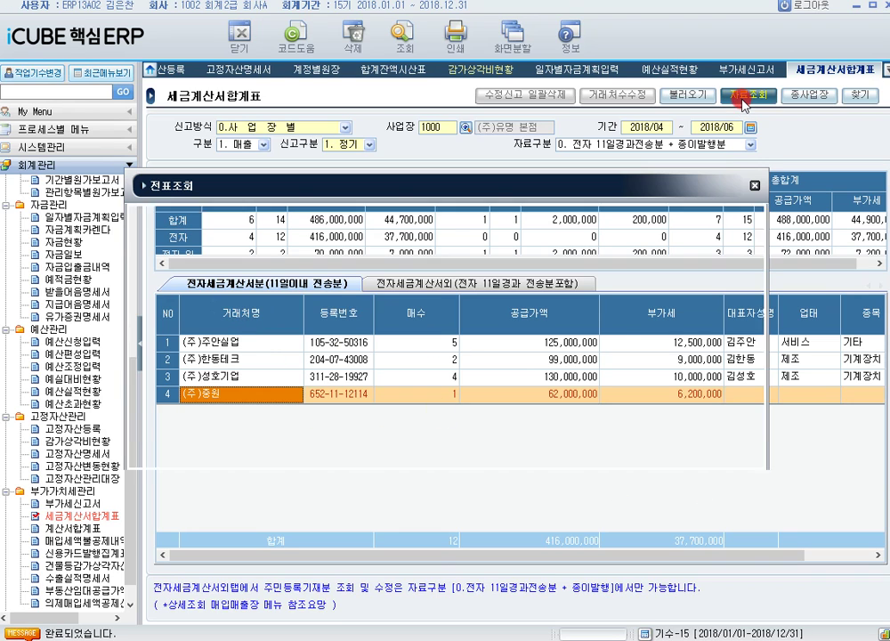
click(731, 184)
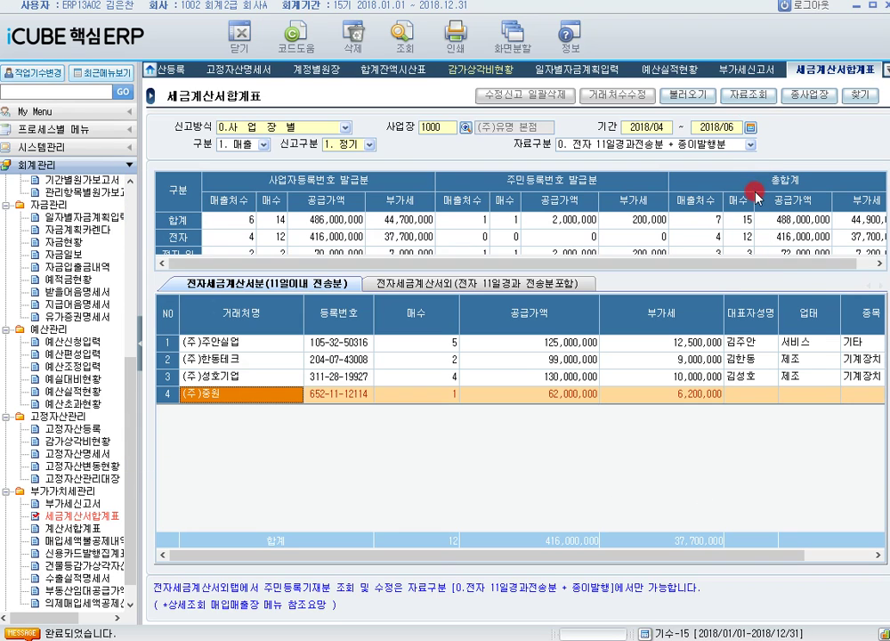
- Switch the 세금계산서합계표 구분 to 2. 매입 and load the purchase voucher data for 2018/04 ~ 2018/06
click(264, 144)
click(235, 170)
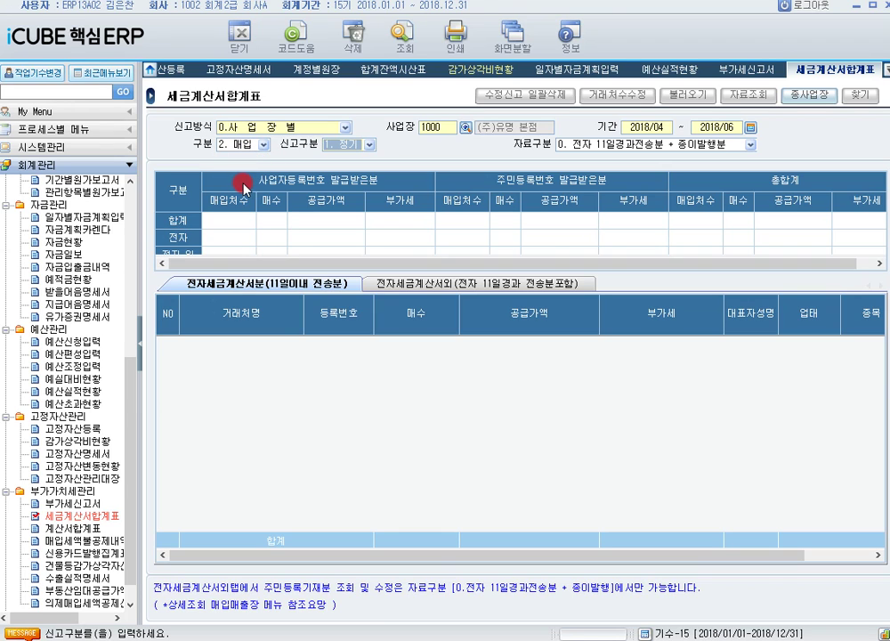
click(404, 40)
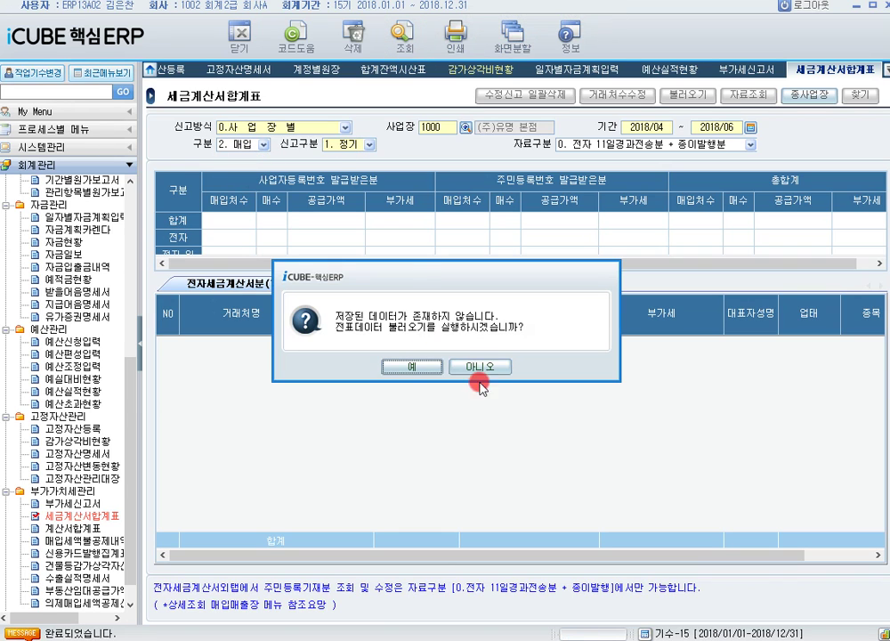
click(406, 366)
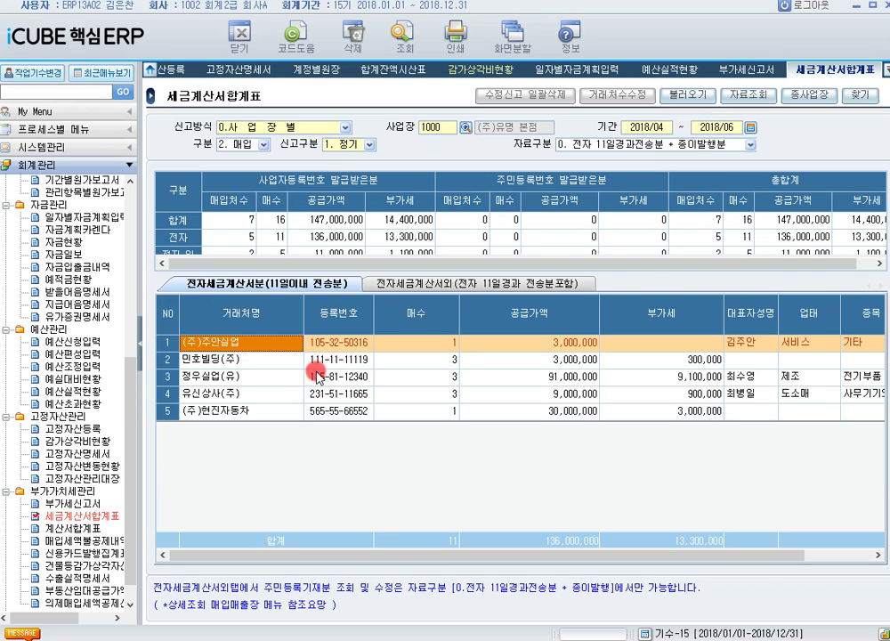
- Review the purchase vouchers of (주)주안실업 and 민호빌딩(주) under 전자세금계산서분
key(Down)
click(269, 343)
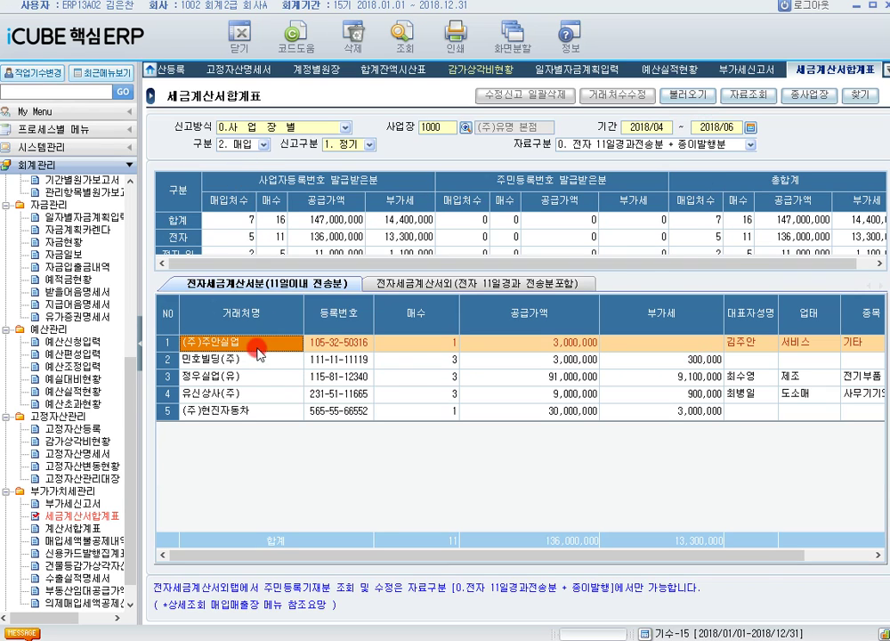
click(747, 93)
click(754, 186)
click(260, 365)
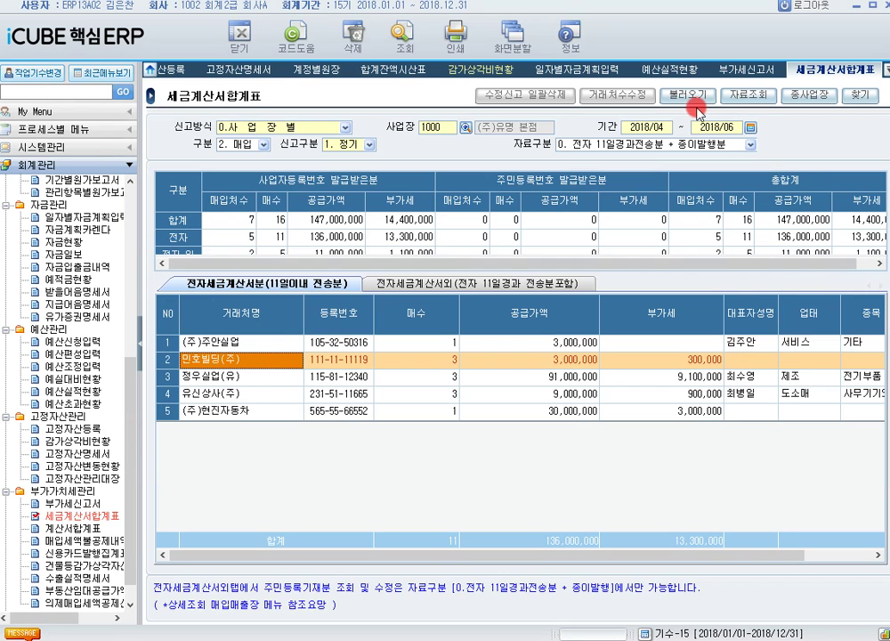
click(747, 93)
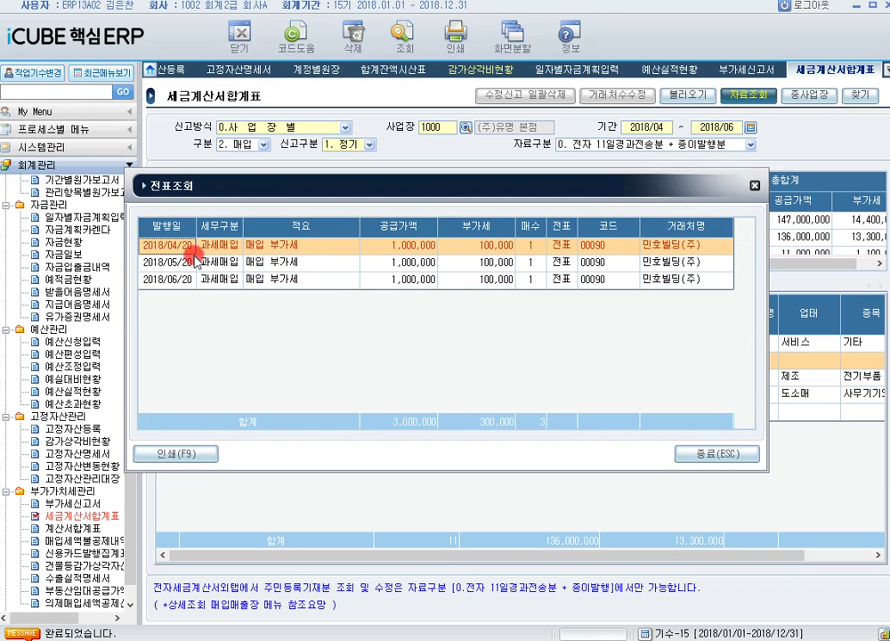
click(753, 186)
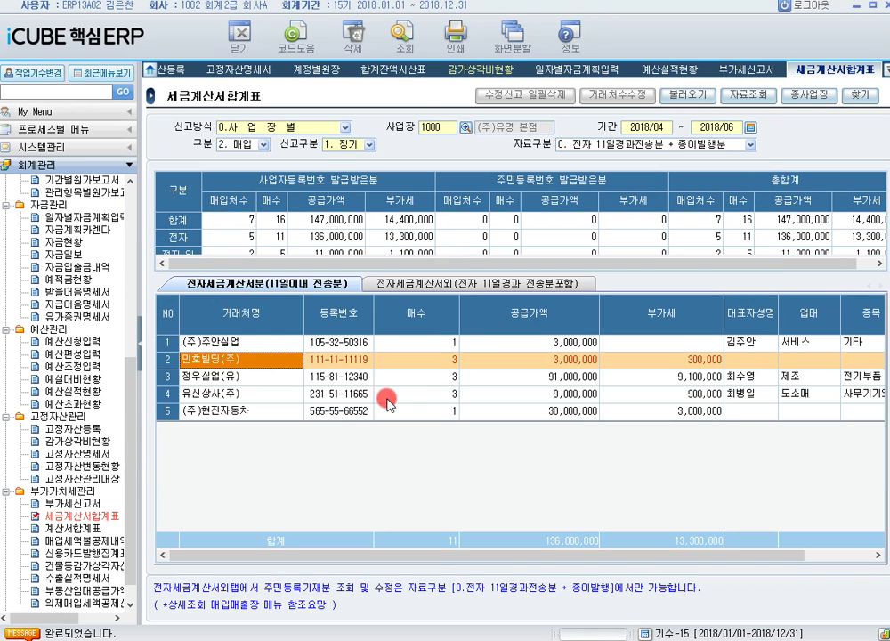
- Check the 발행일 and 세무구분 of the purchase vouchers for 정우실업(유), 유신상사(주) and (주)현진자동차
click(290, 376)
click(758, 98)
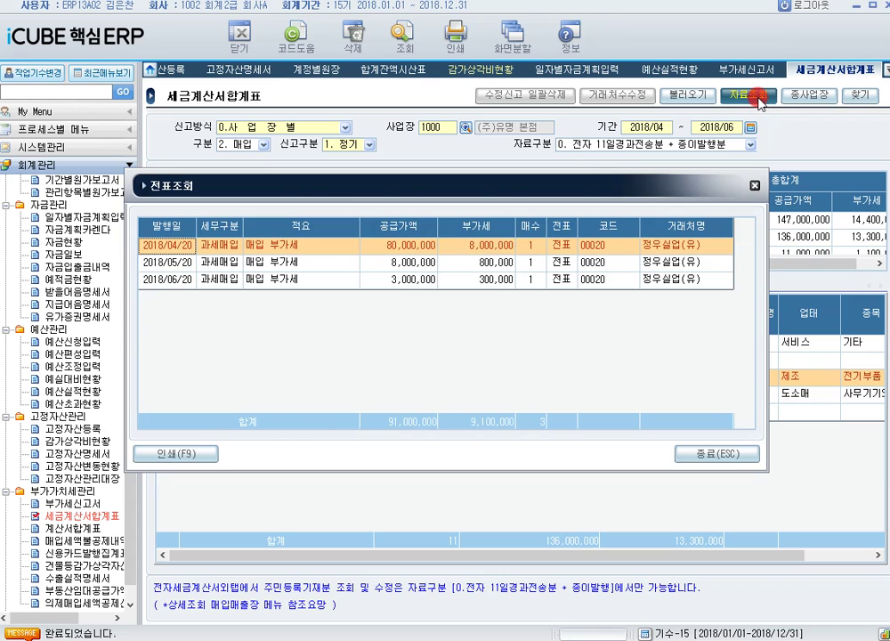
click(753, 186)
click(230, 393)
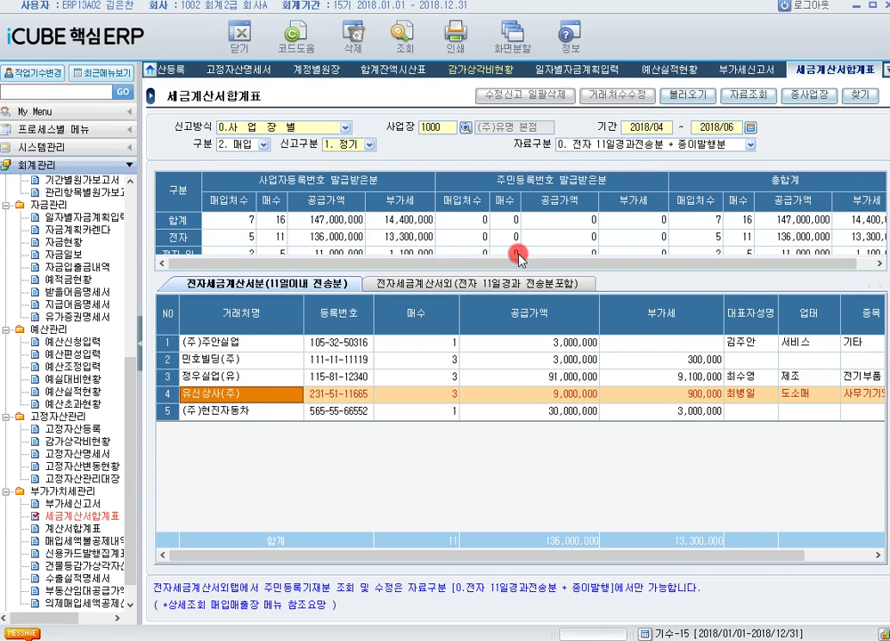
click(767, 95)
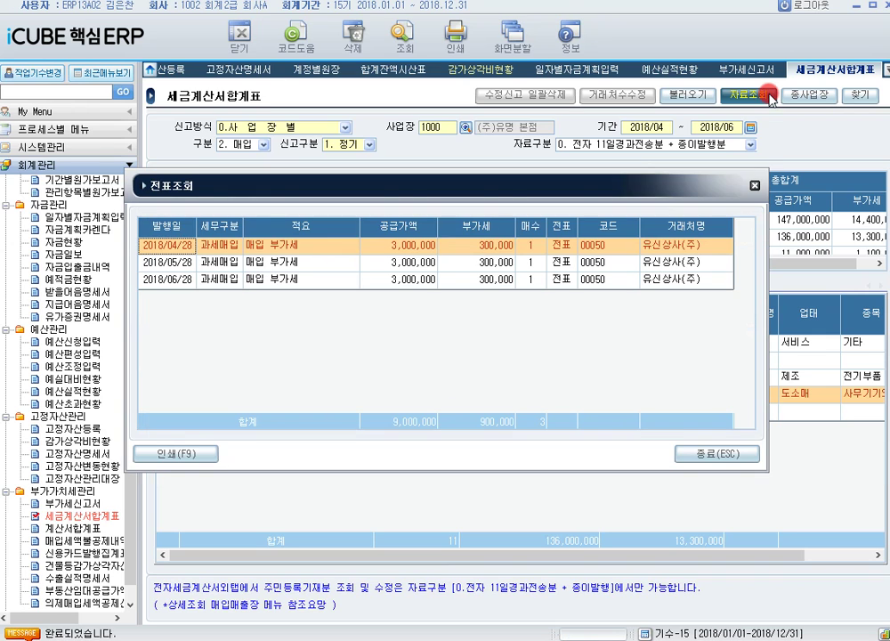
click(752, 186)
click(237, 422)
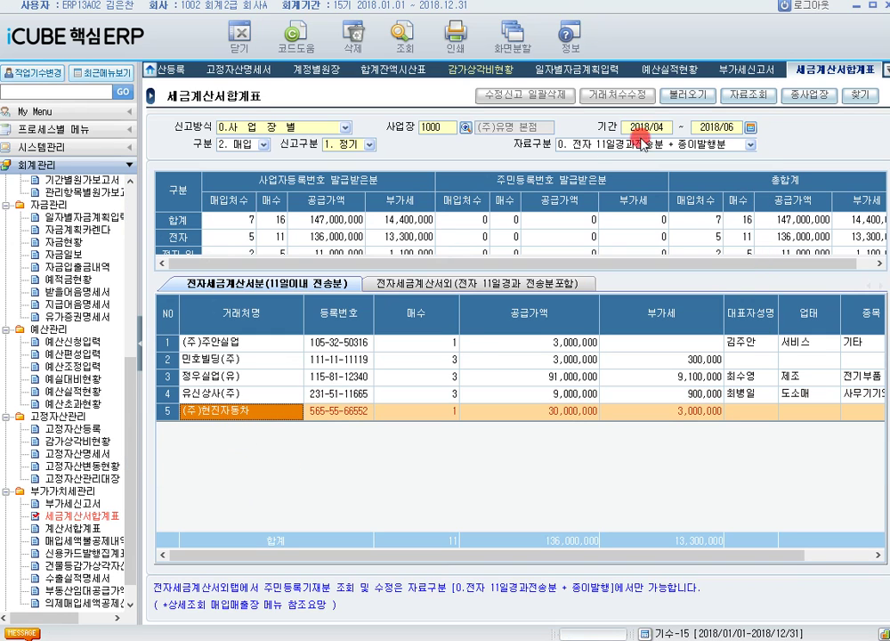
click(752, 96)
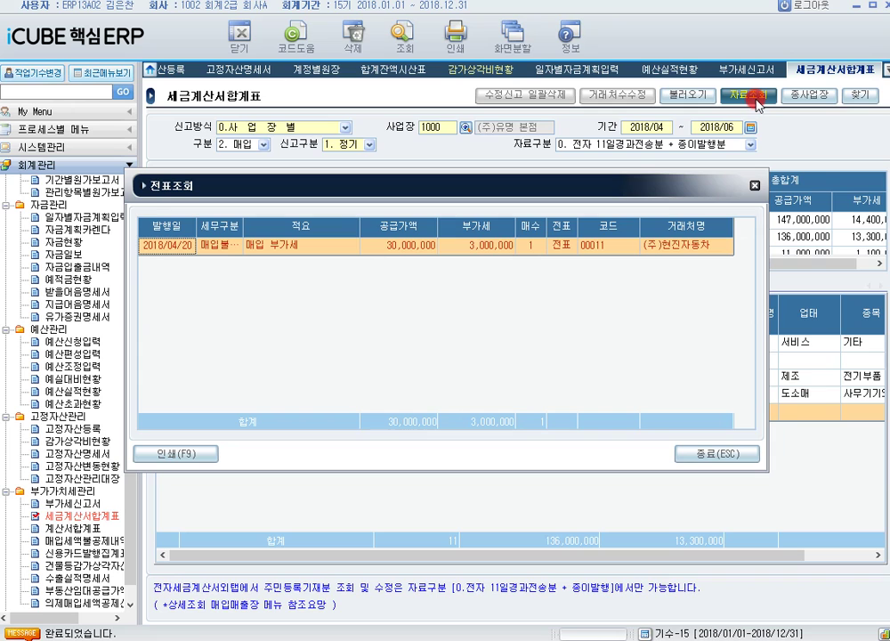
click(753, 186)
- Examine the purchase vouchers of 정우실업(유) and (주)신흥전자 under 전자세금계산서외 for issue dates before the filing period
click(414, 292)
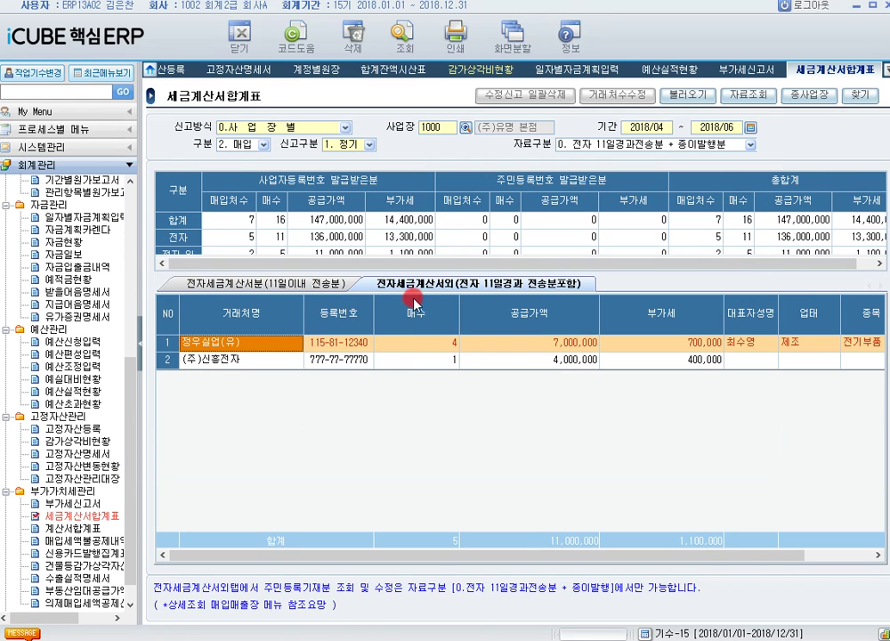
double_click(402, 387)
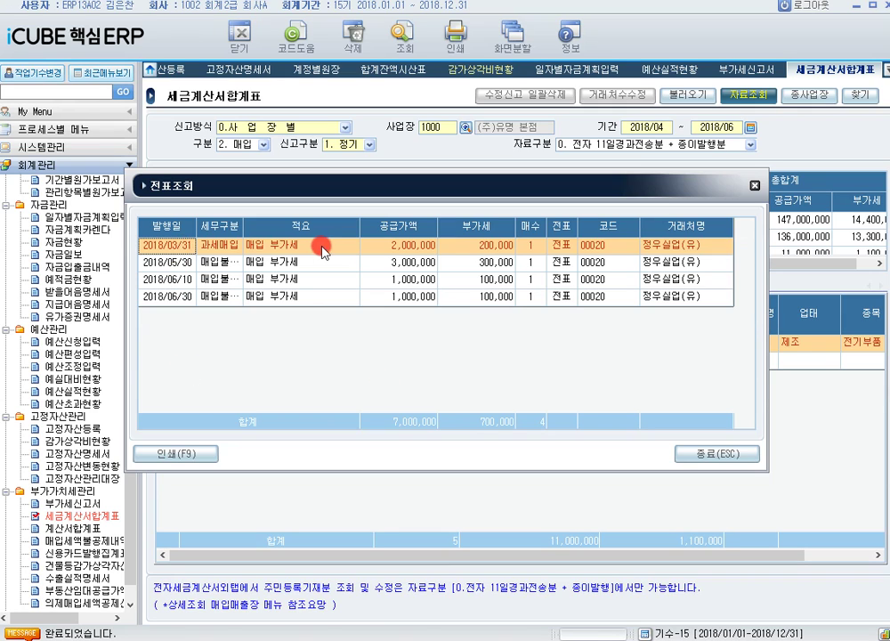
click(408, 248)
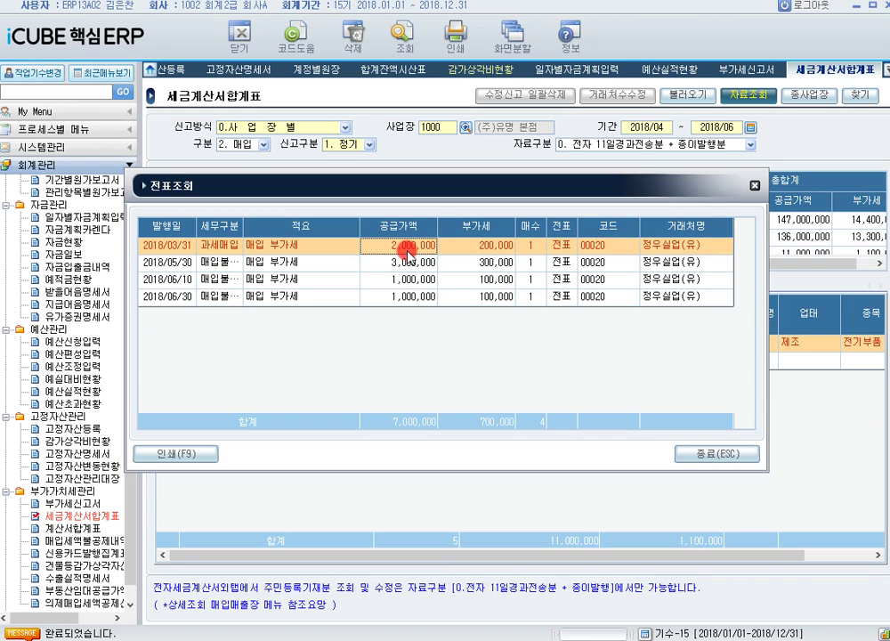
click(755, 185)
click(239, 360)
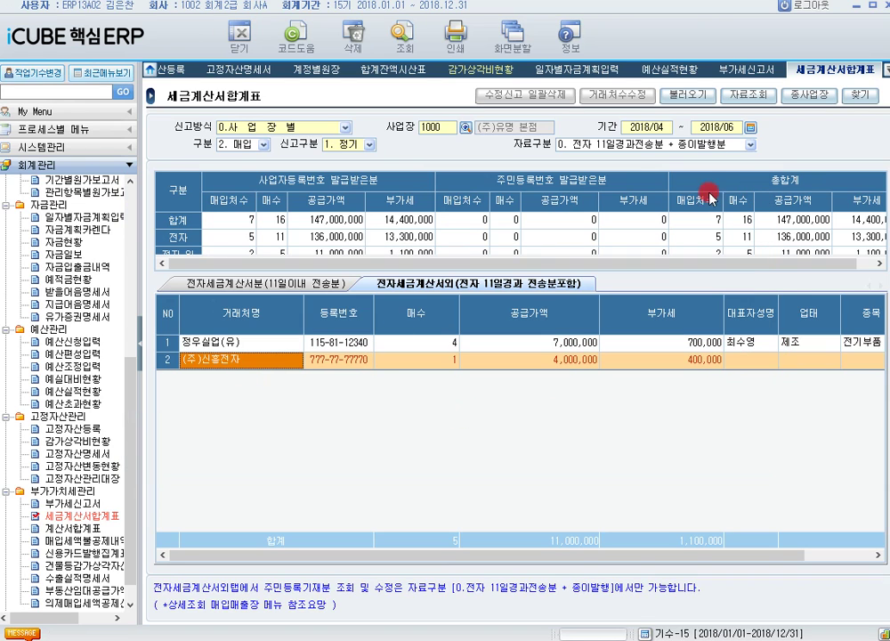
click(737, 96)
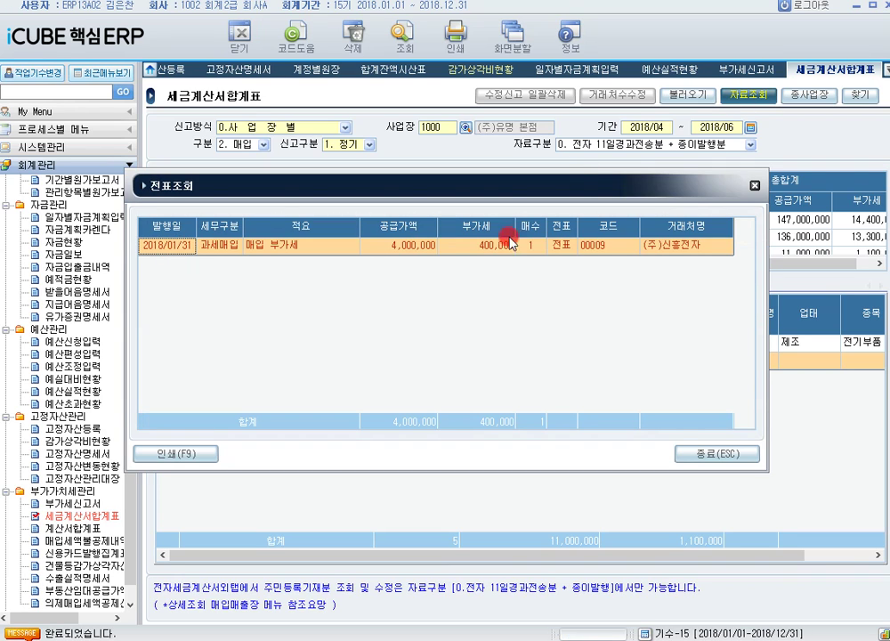
click(754, 187)
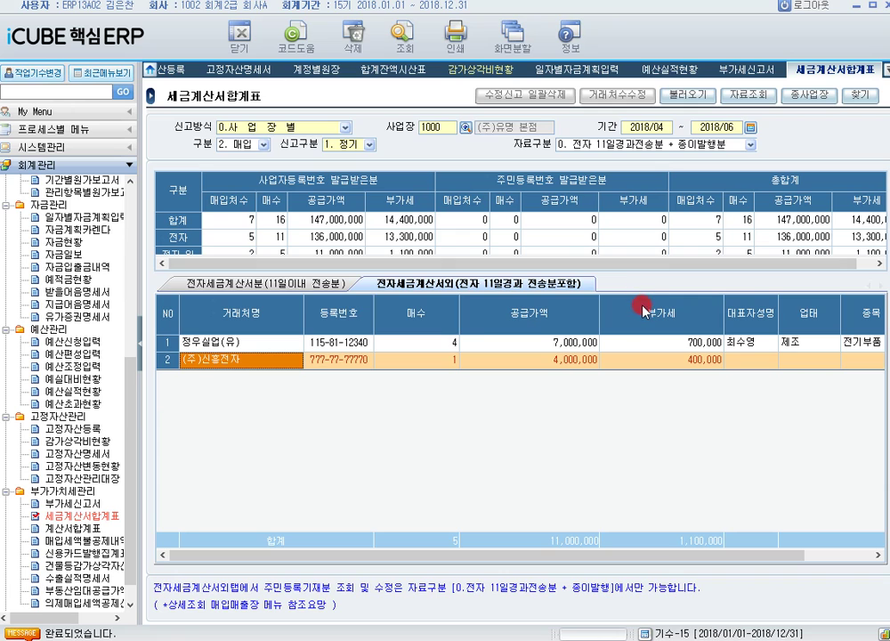
- Check 예정신고누락분 in the 부가세신고서 against the source voucher of (주)신흥전자 in the 세금계산서합계표
click(759, 69)
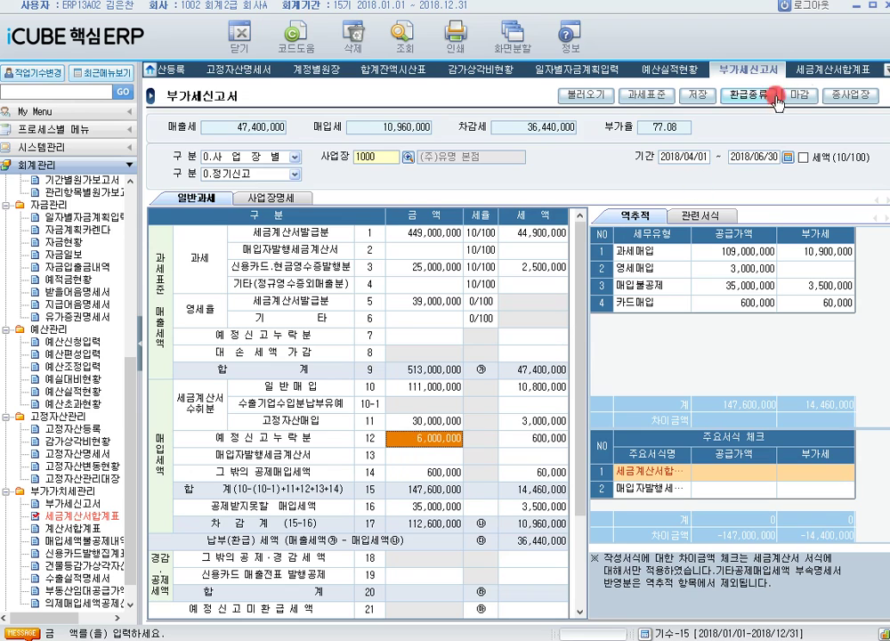
click(826, 75)
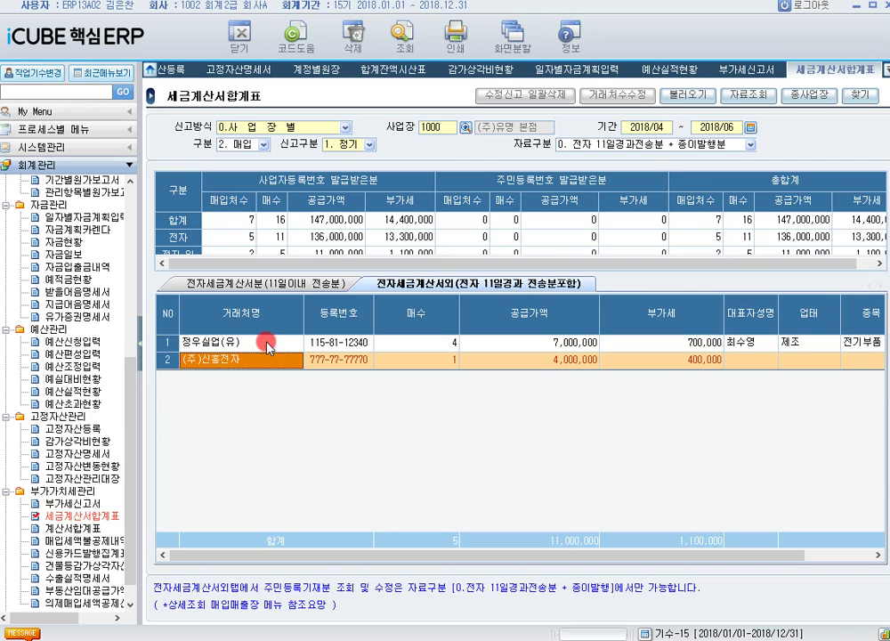
click(734, 96)
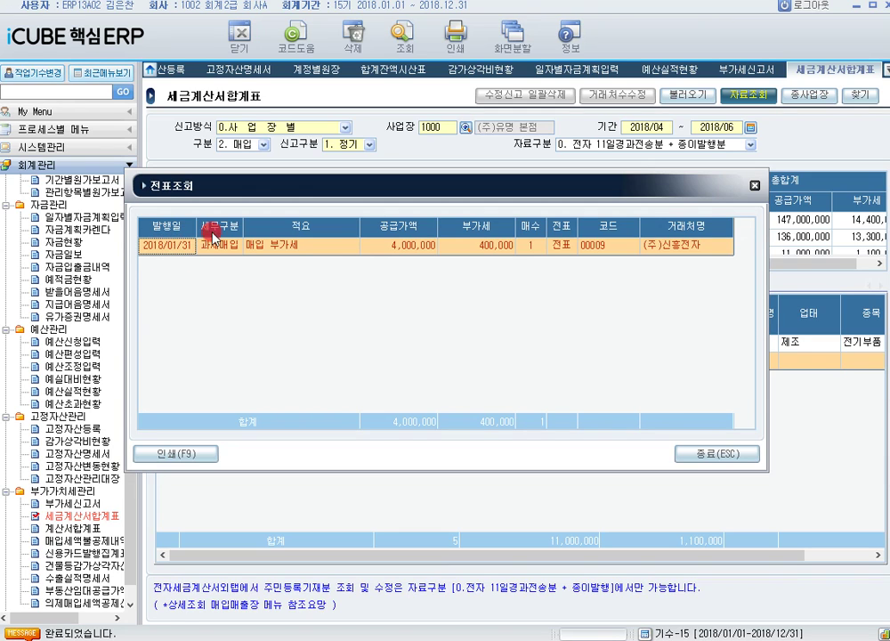
click(755, 186)
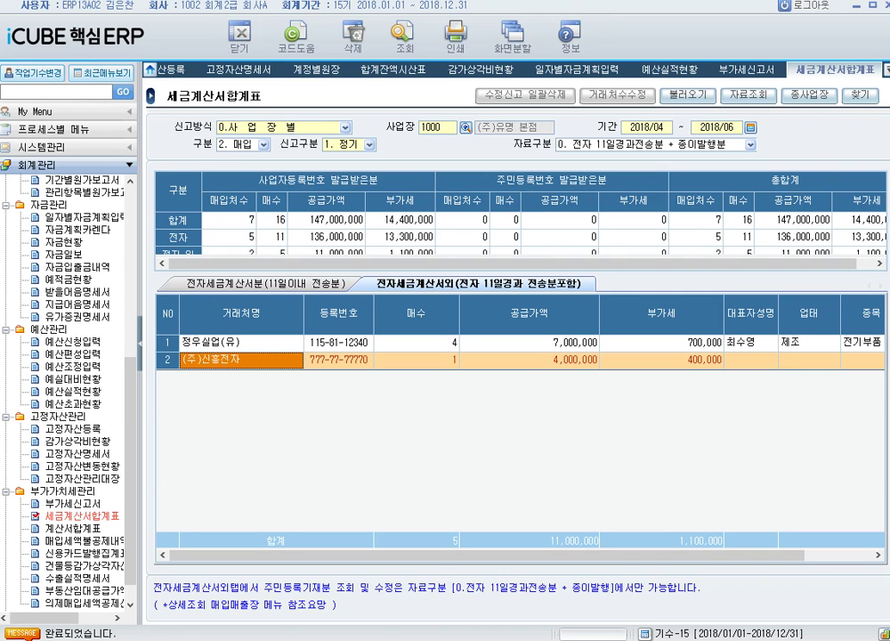
- Query the 부가세신고서 for the period 2018/07/01 to 2018/09/30
click(762, 70)
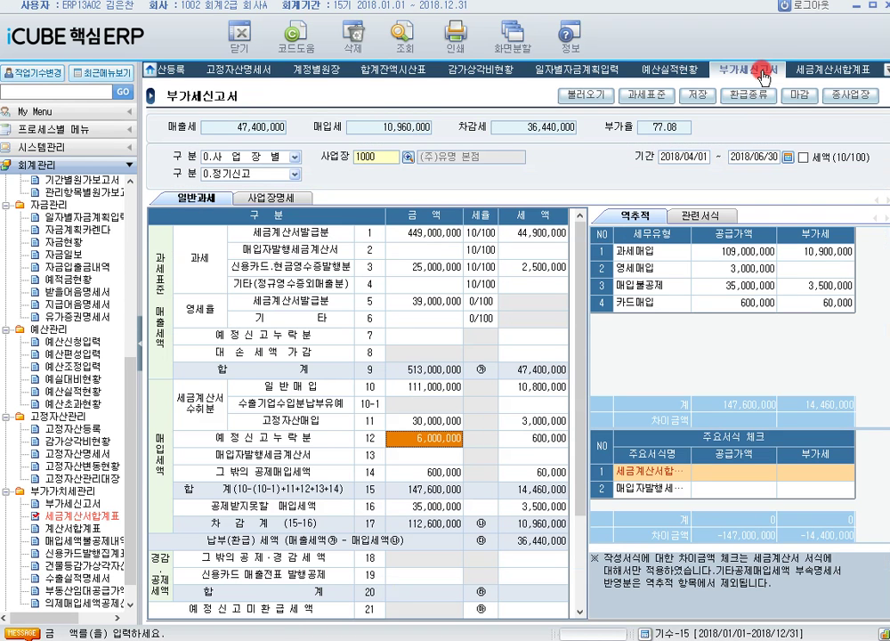
click(789, 160)
click(440, 369)
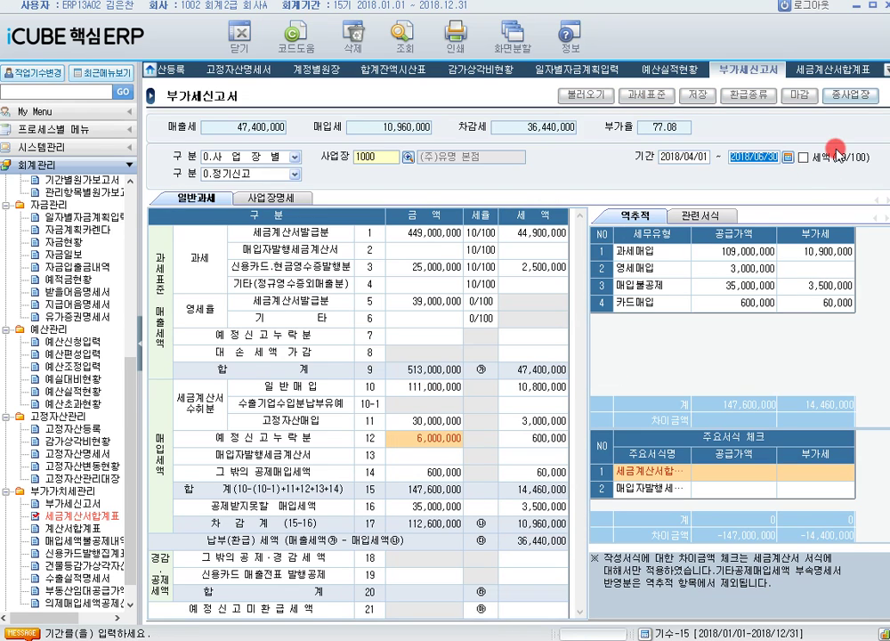
click(469, 362)
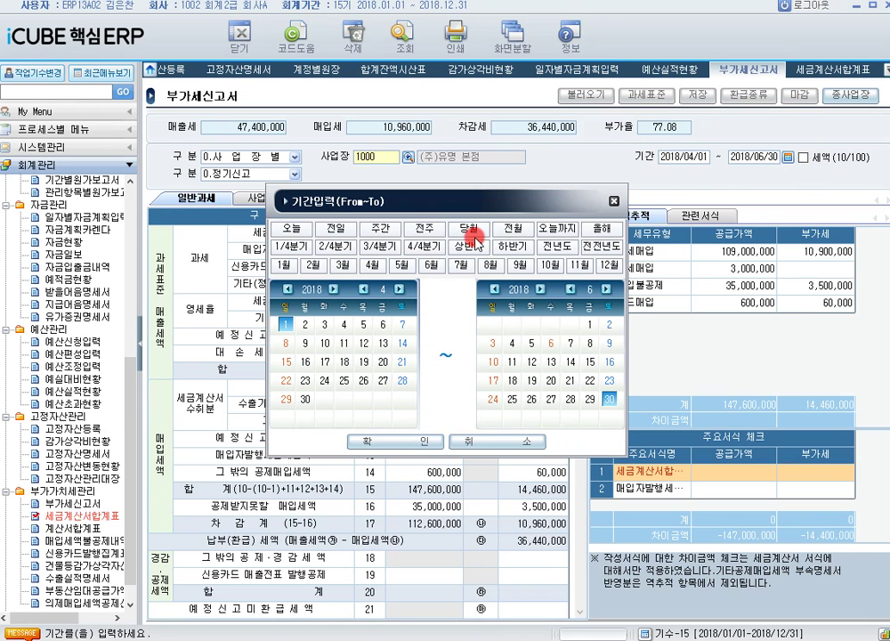
click(389, 441)
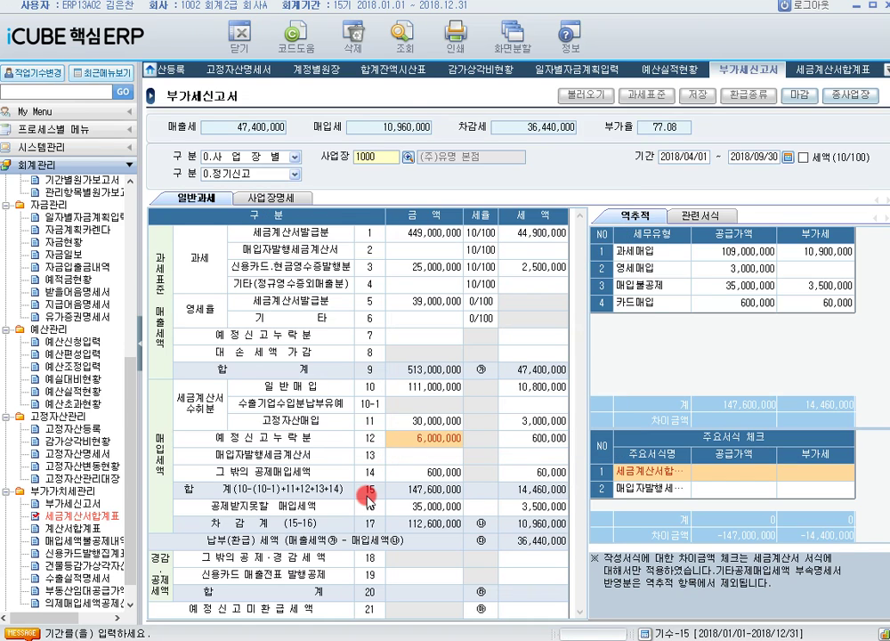
click(400, 40)
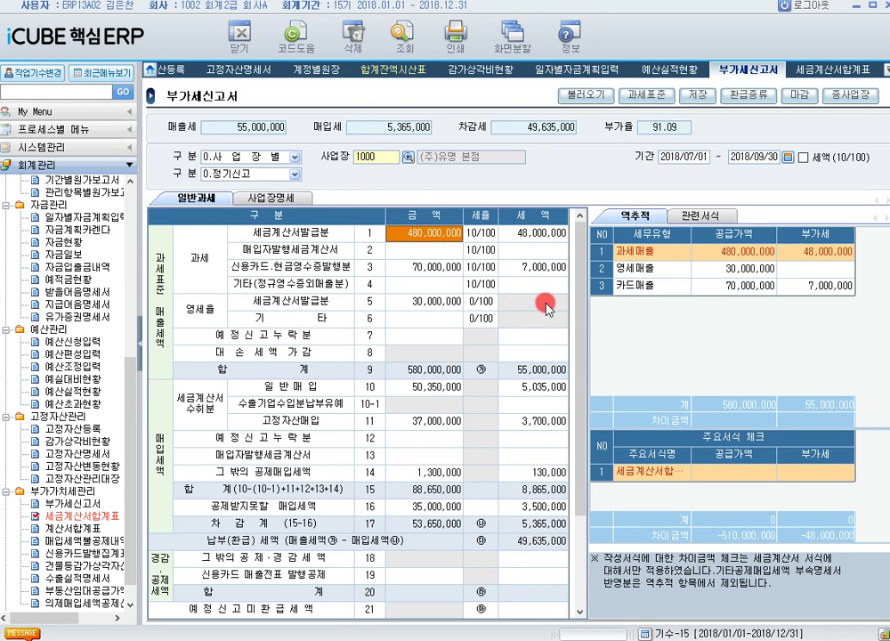
- Check the 과세표준명세 of the 부가세신고서 for 면세수입금액 and 계산서 발급금액
drag(578, 351, 586, 302)
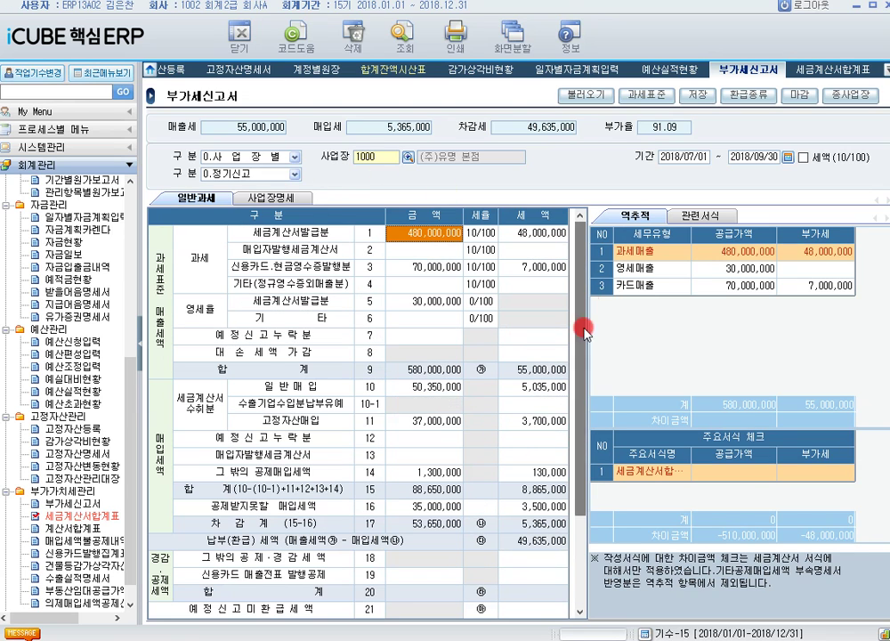
click(662, 98)
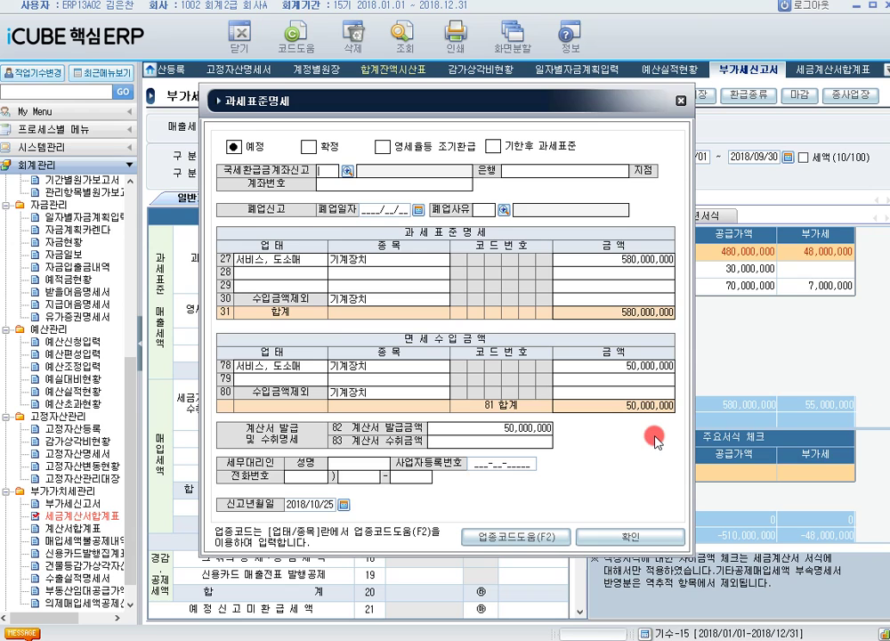
click(687, 98)
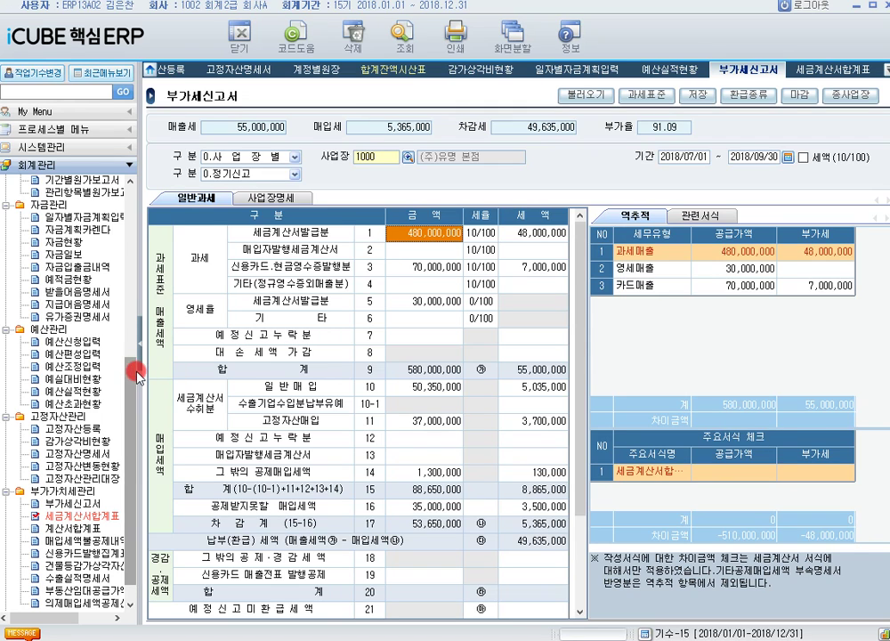
- Open 건물등감가상각자산취득명세서 and query it for the period 2018/01 to 2018/12
scroll(137, 359, down, 1)
click(86, 541)
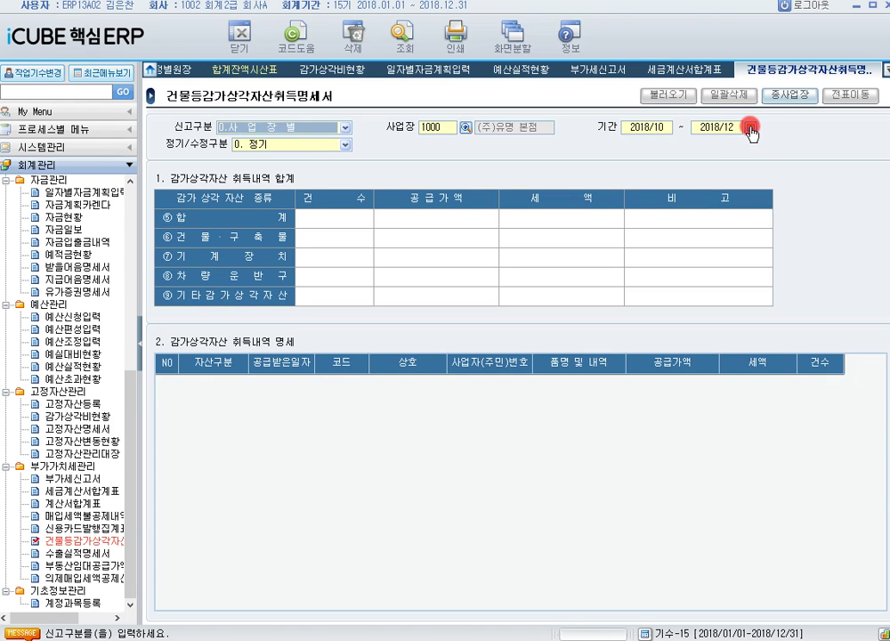
click(750, 128)
click(600, 229)
click(392, 441)
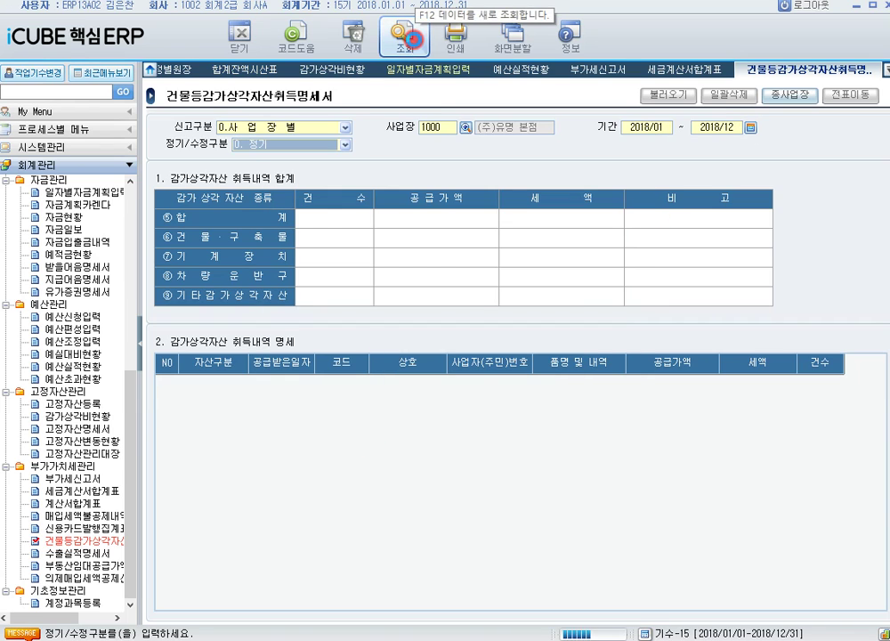
click(403, 35)
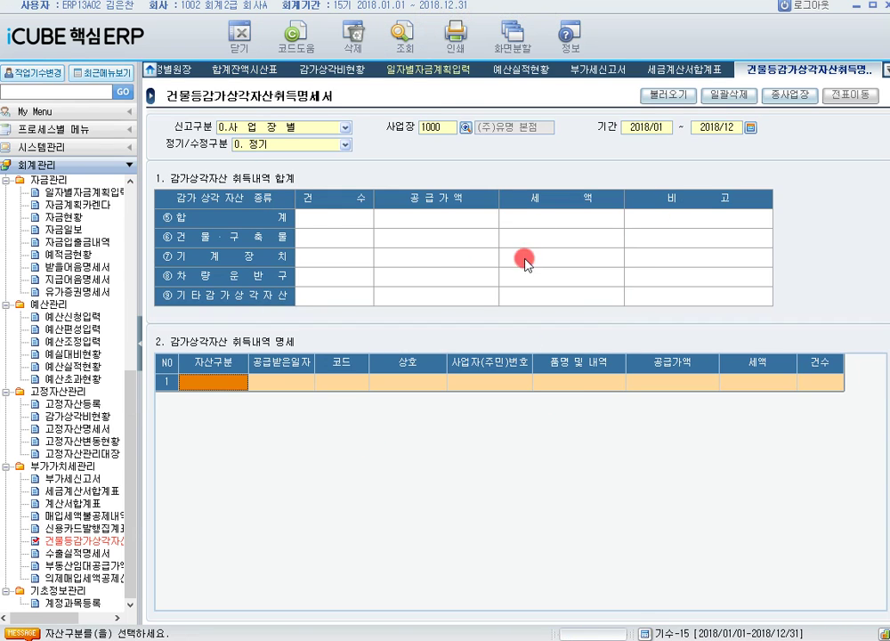
- Load the depreciable asset acquisitions from the vouchers and check the 자산구분 of the 기타감가상각자산 and 건축·구축물 rows
click(658, 94)
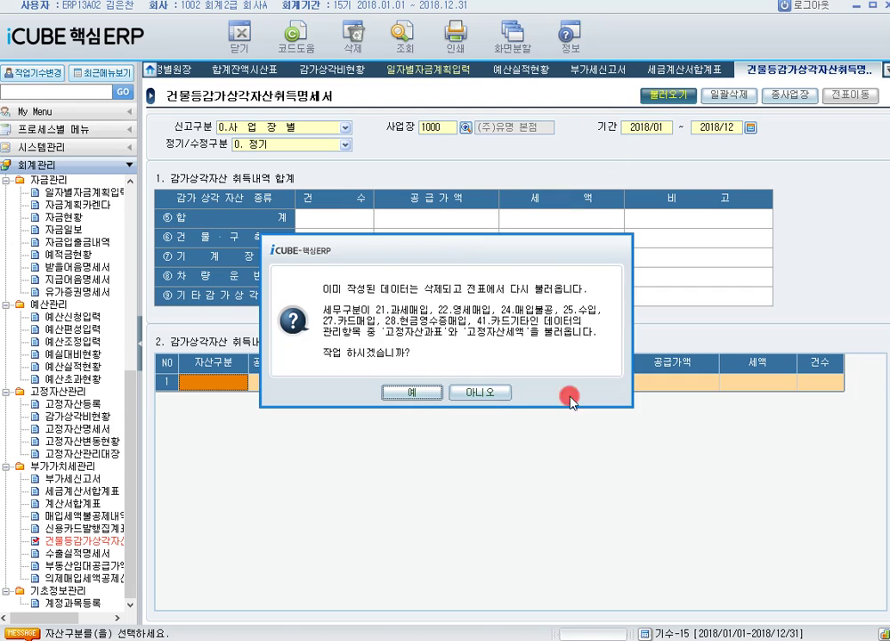
click(426, 390)
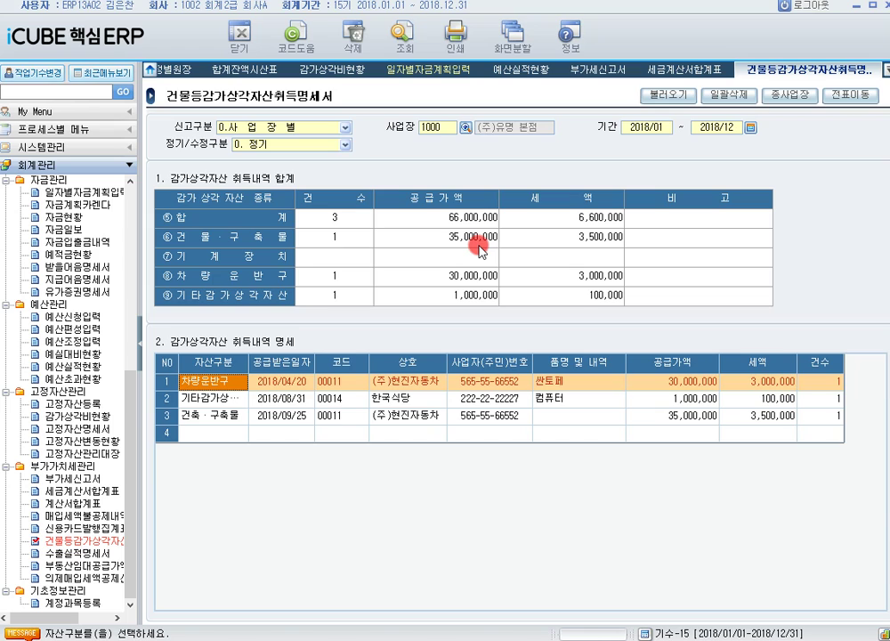
drag(250, 361, 283, 372)
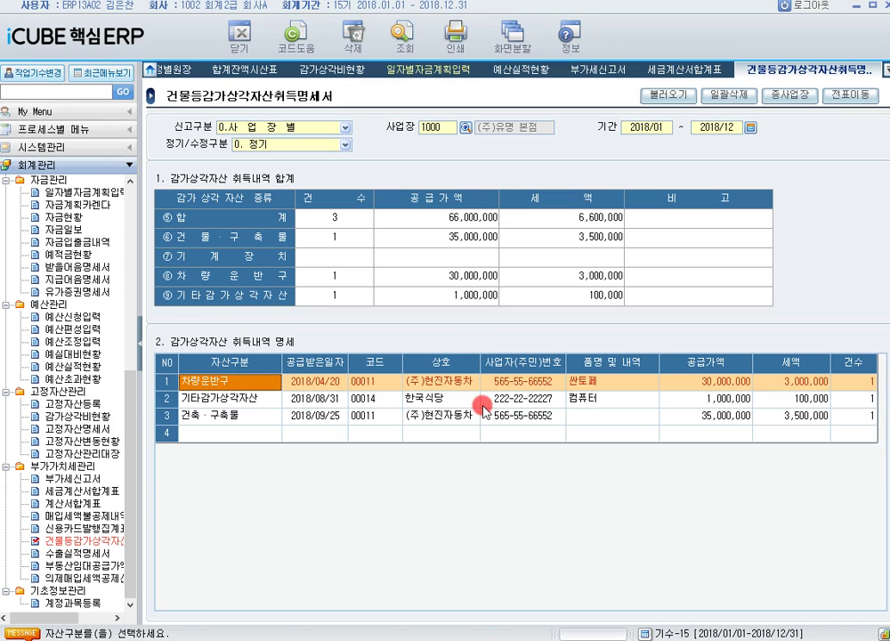
click(241, 398)
click(242, 415)
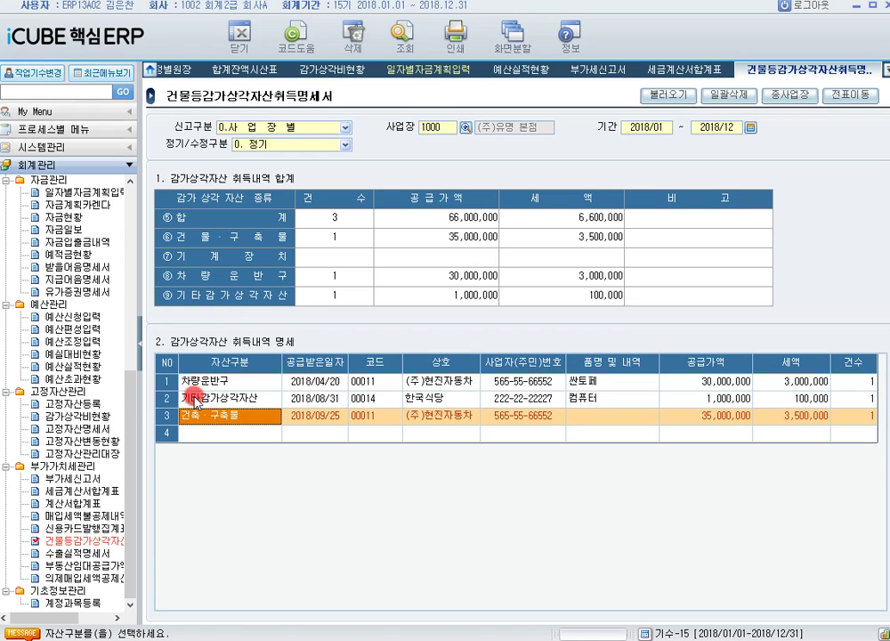
- Open 전표입력 and bring up the vouchers dated 2018/09/10
mouse_move(139, 310)
mouse_down()
mouse_move(151, 301)
mouse_move(151, 311)
mouse_up()
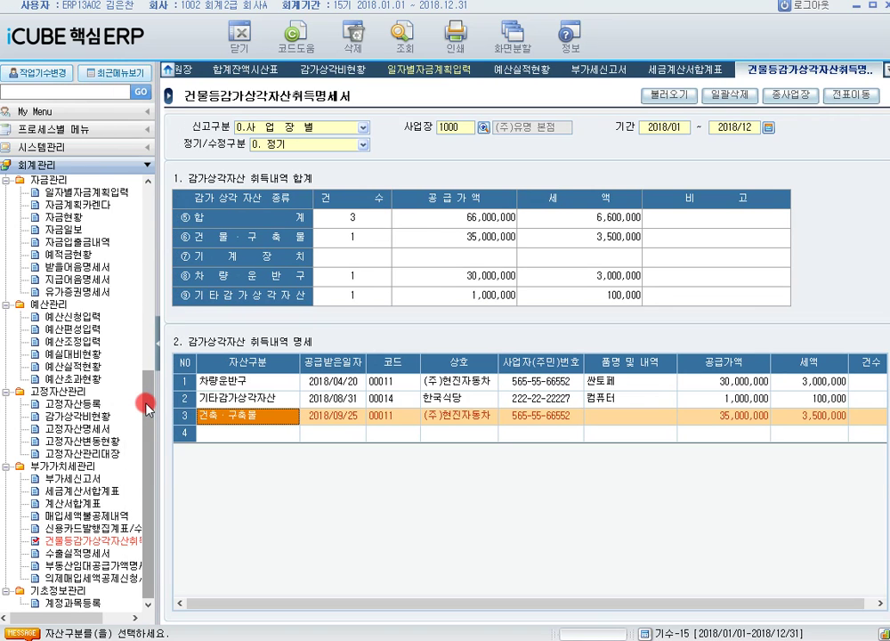
drag(148, 407, 153, 212)
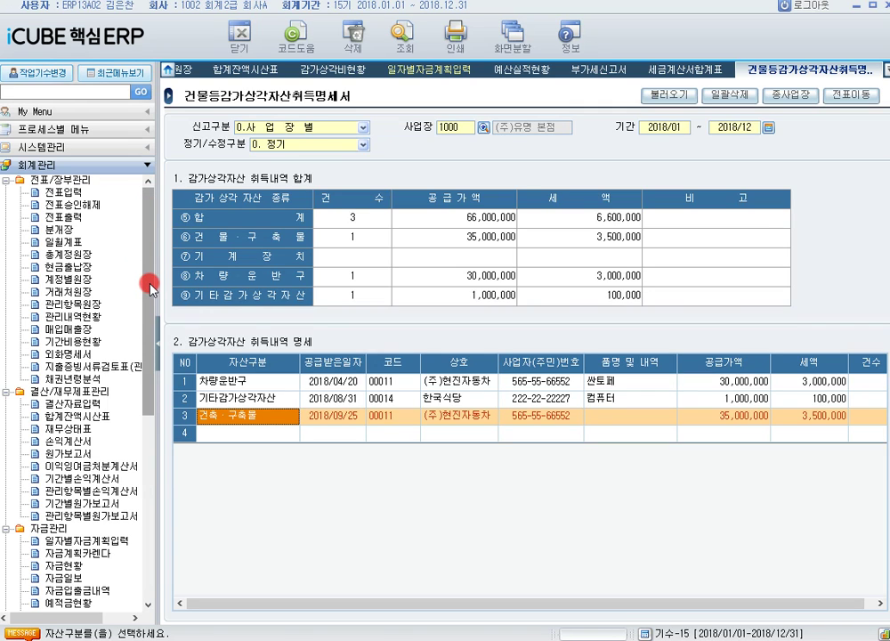
mouse_move(149, 286)
mouse_down()
mouse_move(155, 468)
mouse_move(154, 289)
mouse_up()
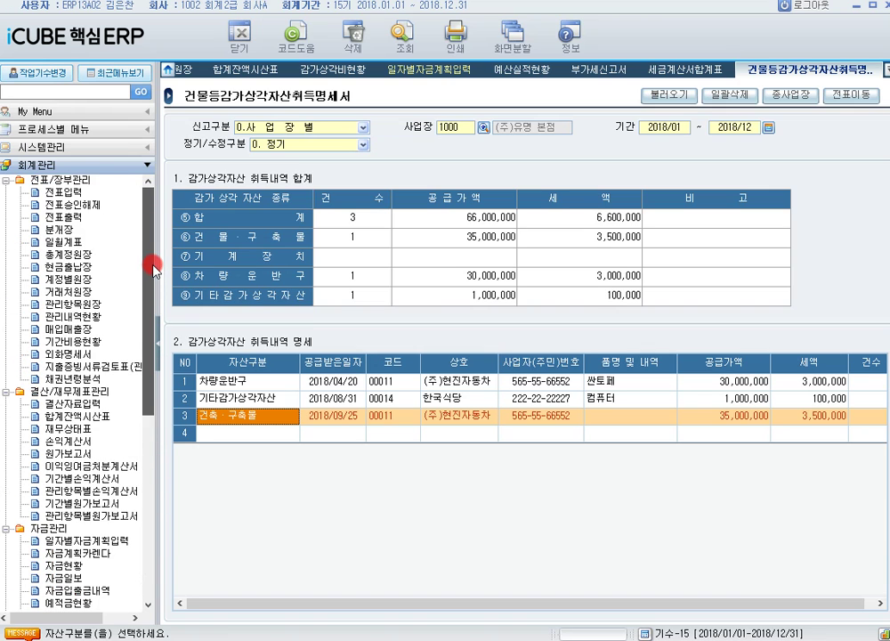
click(62, 194)
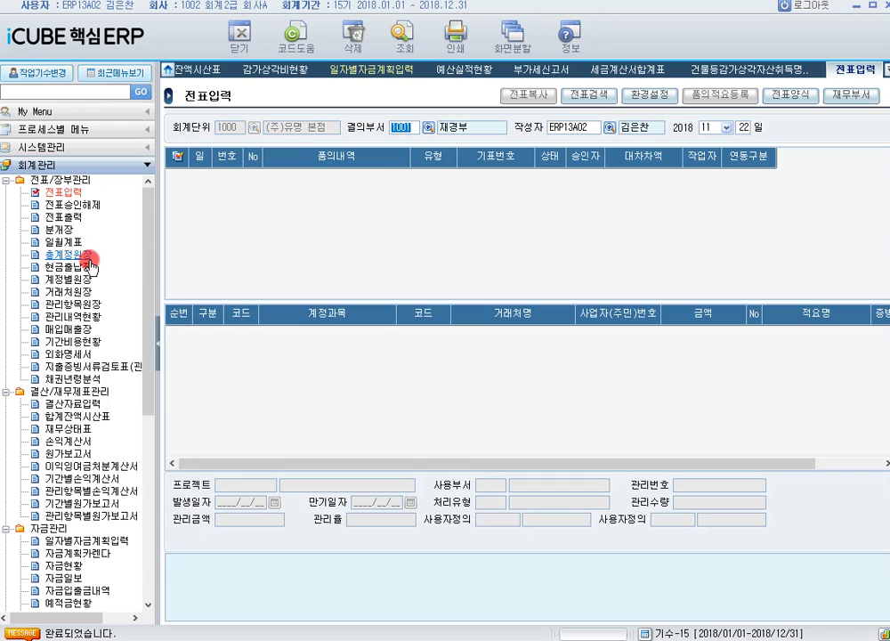
click(722, 129)
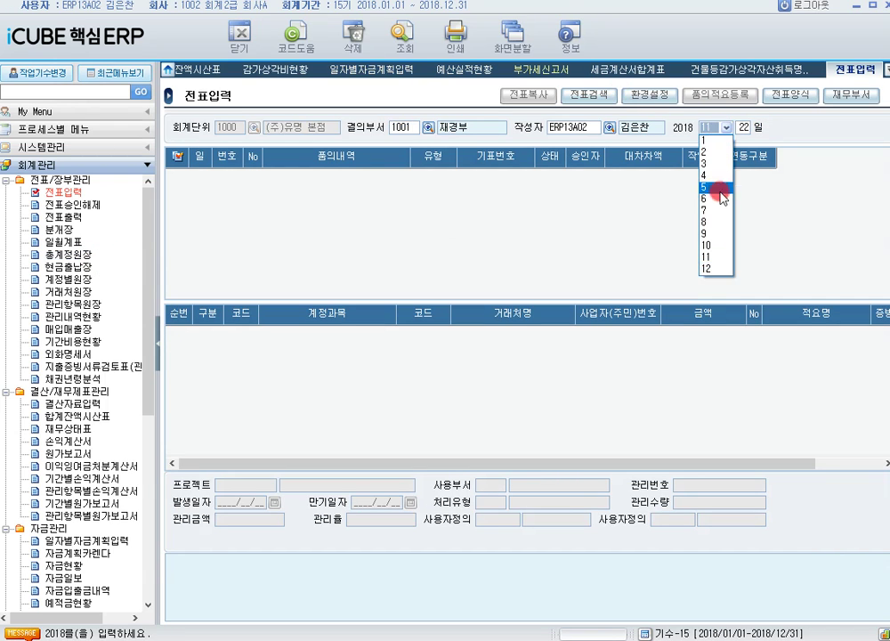
click(721, 233)
text(10)
key(Return)
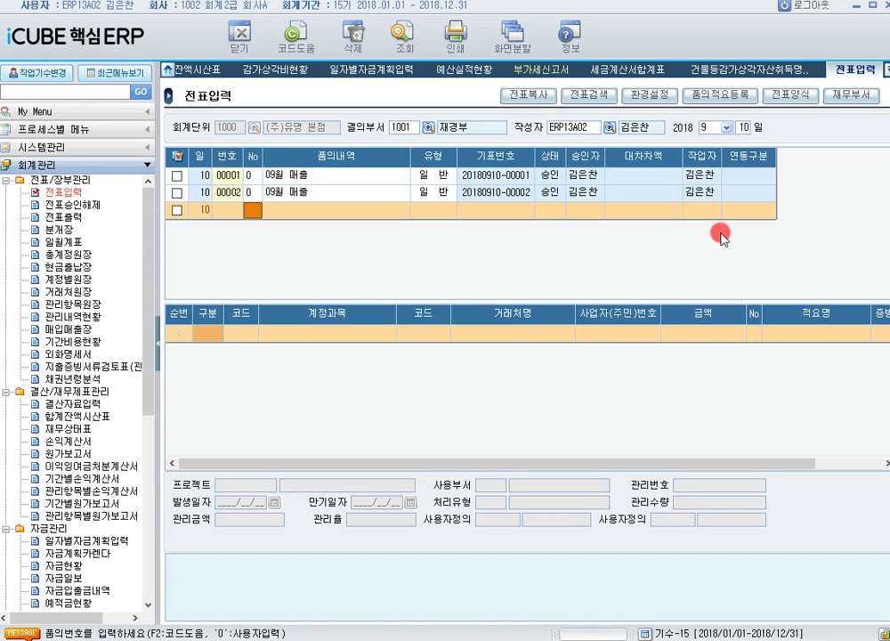
- Add a voucher of type 일반 with 품의내역 원재료 구입 and start a 매입부가세 line with 구분 5
key(Return)
text(원재료 구매)
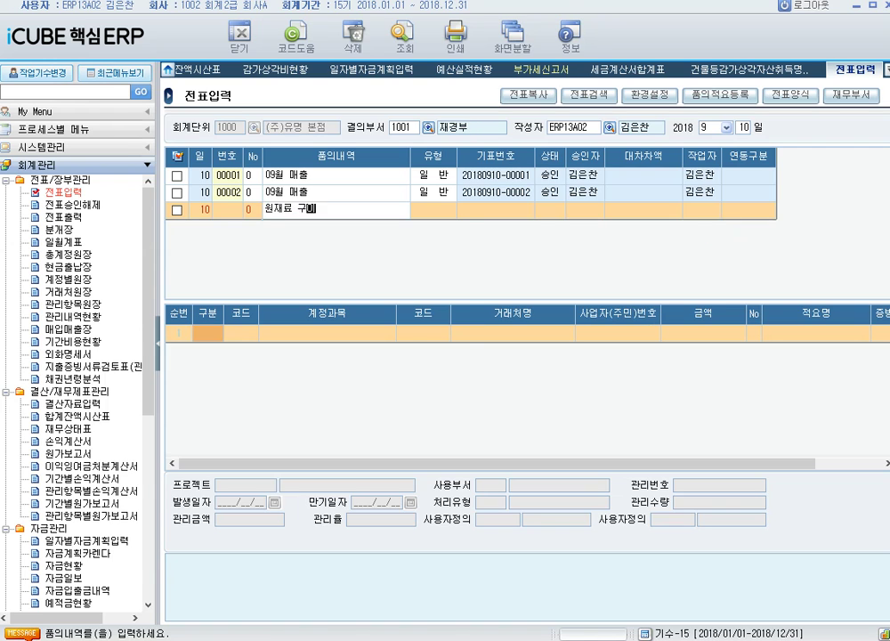
key(Return)
key(Return)
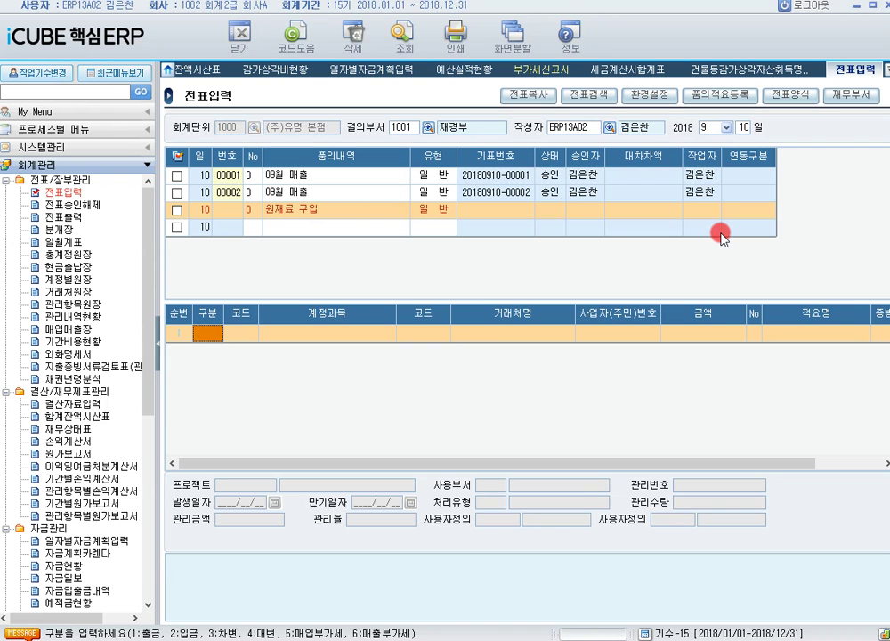
text(5)
key(Return)
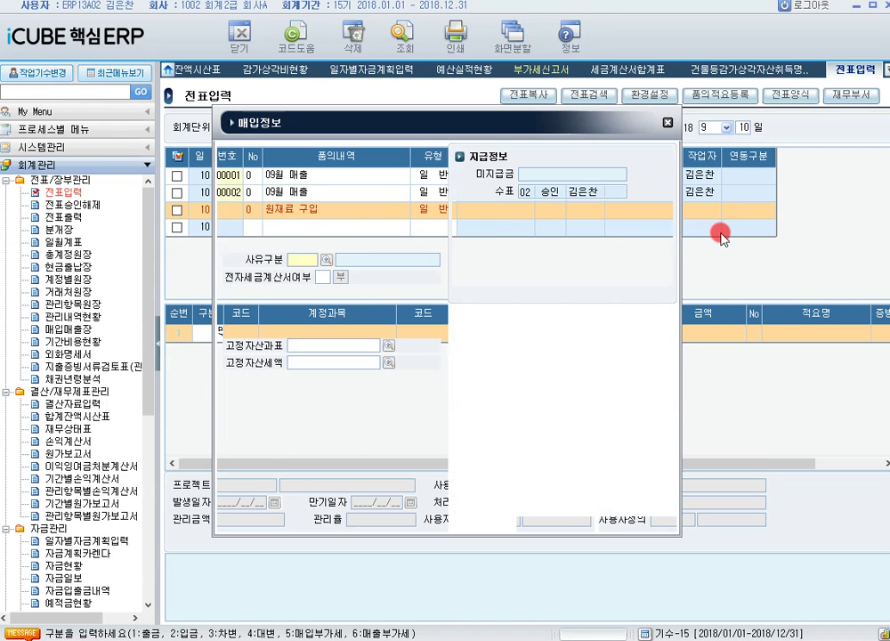
- Set 거래처 to 대한유통(주) and 전표유형 to 1000 매입전표 in 매입정보
click(337, 171)
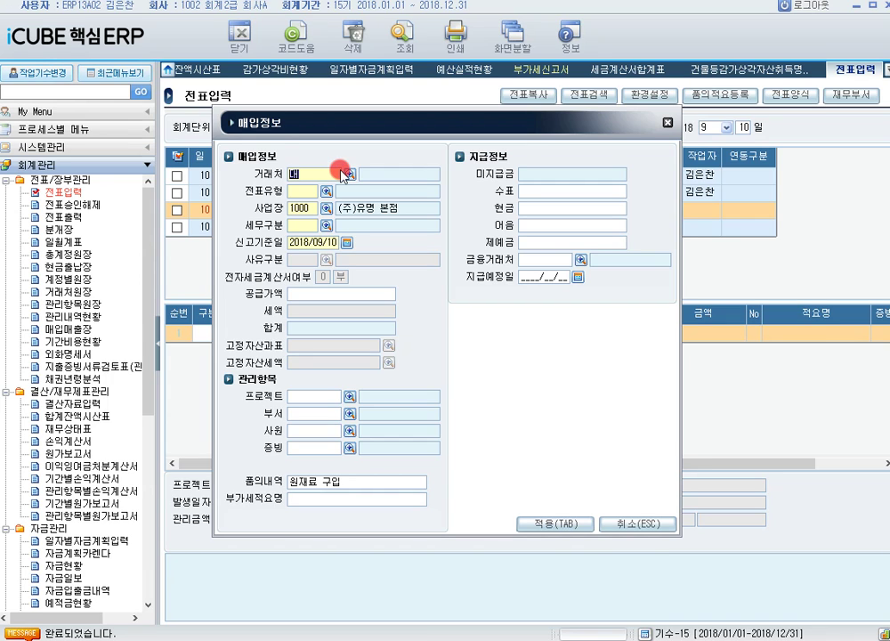
text(대화)
key(Return)
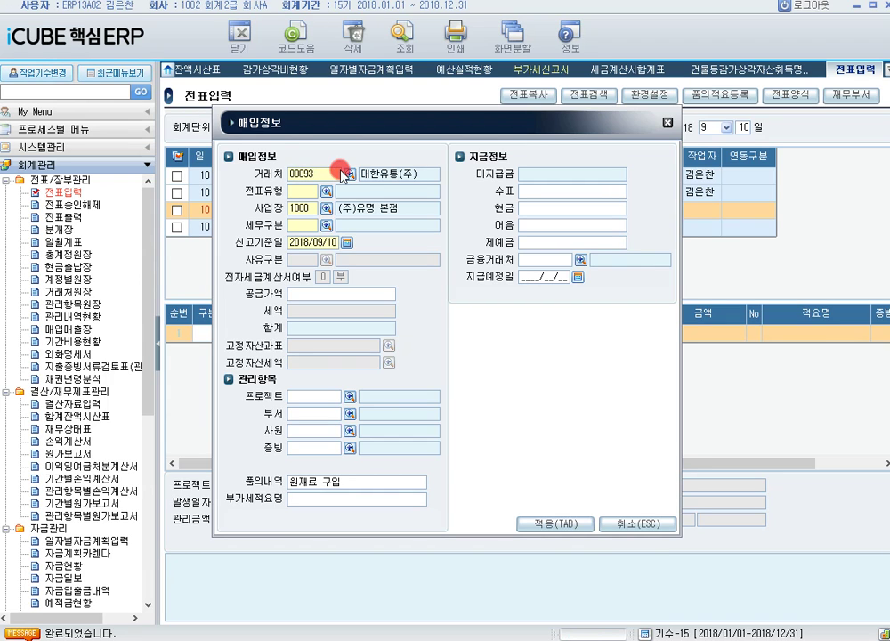
key(Return)
key(Return)
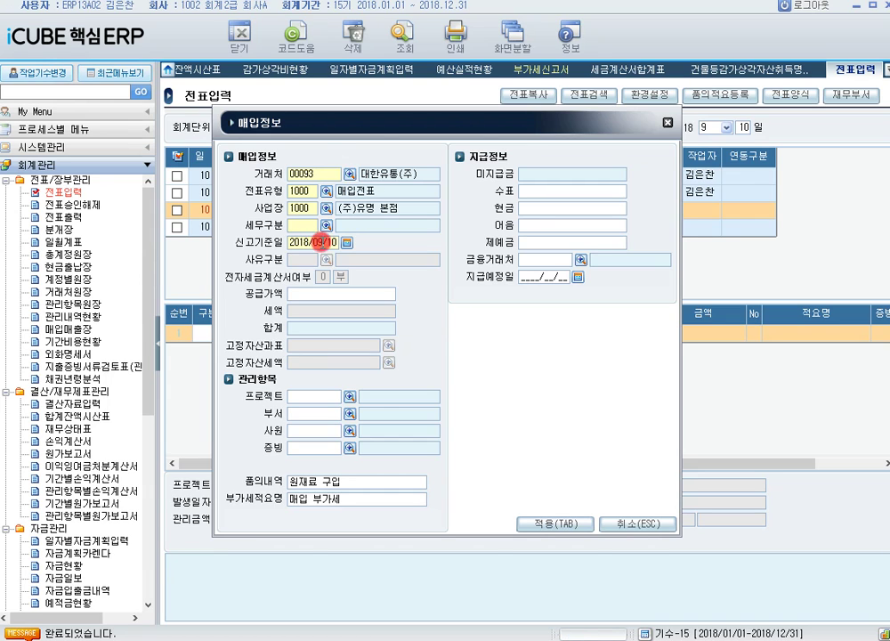
- Set 세무구분 to 26 의제매입세액등 and 사유구분 to 6F 의제영수증(4/104)
click(325, 226)
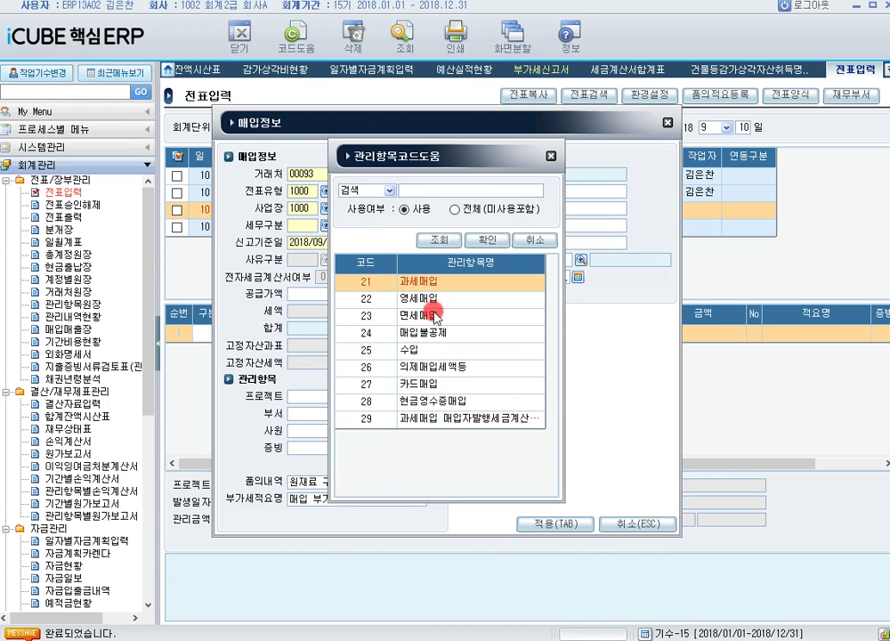
click(472, 367)
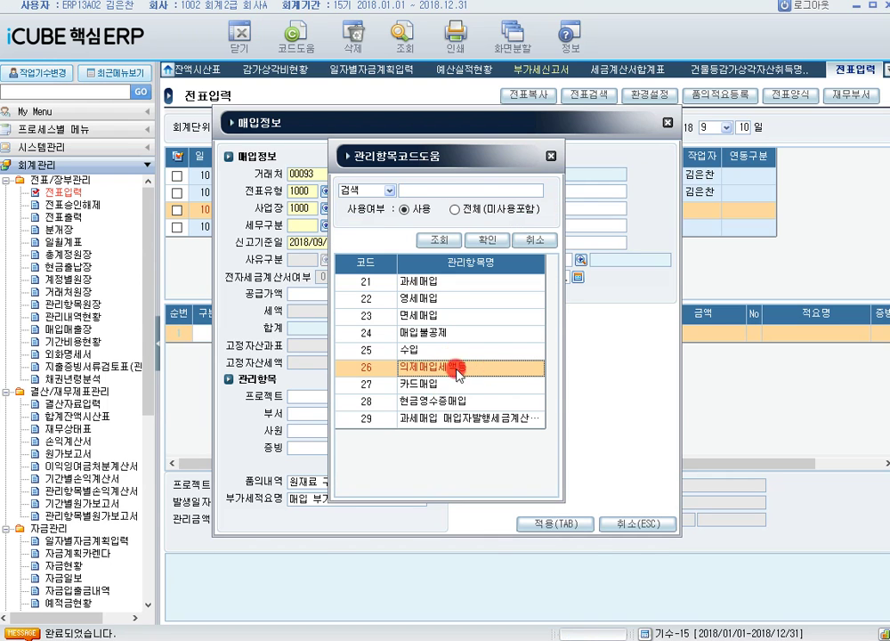
double_click(487, 368)
click(327, 259)
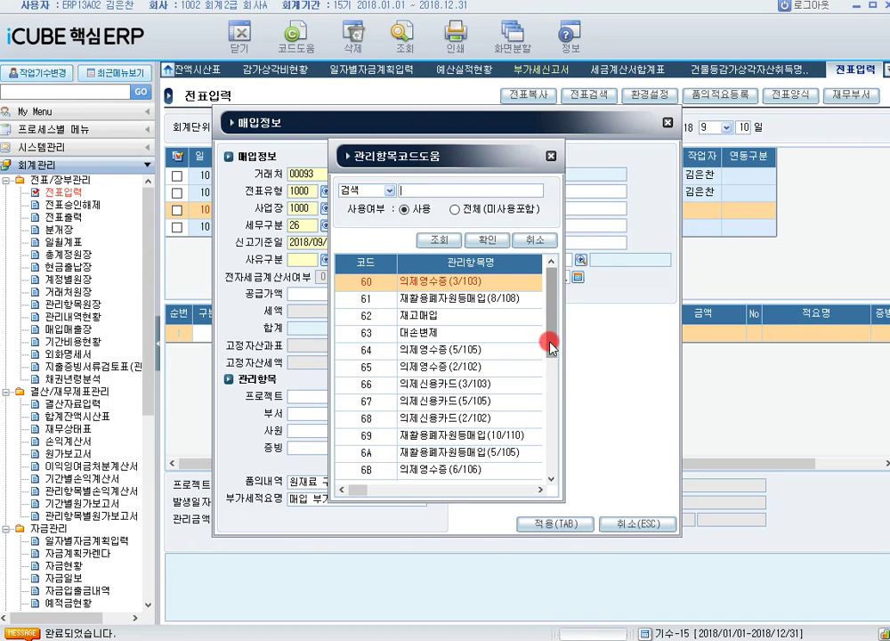
drag(550, 344, 549, 400)
click(510, 436)
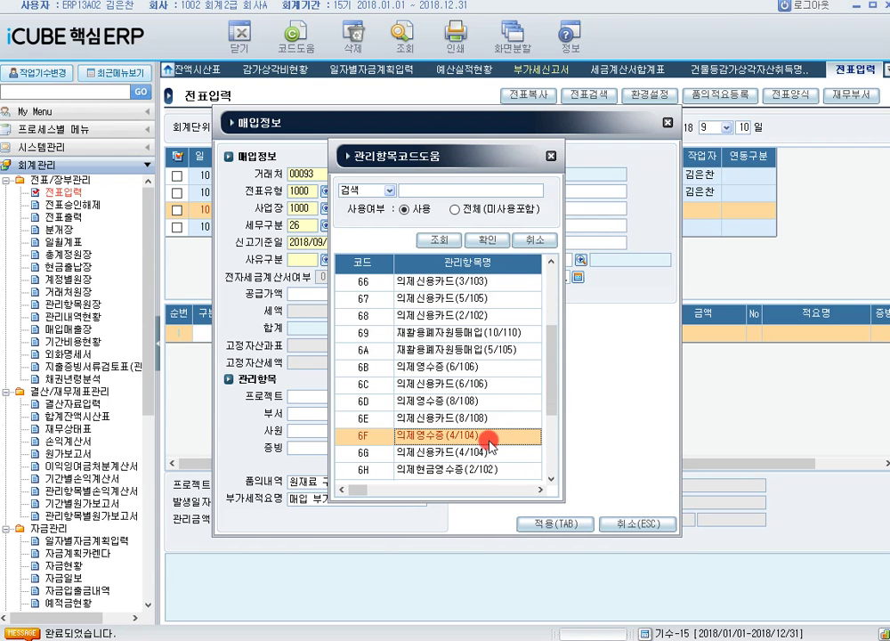
double_click(510, 436)
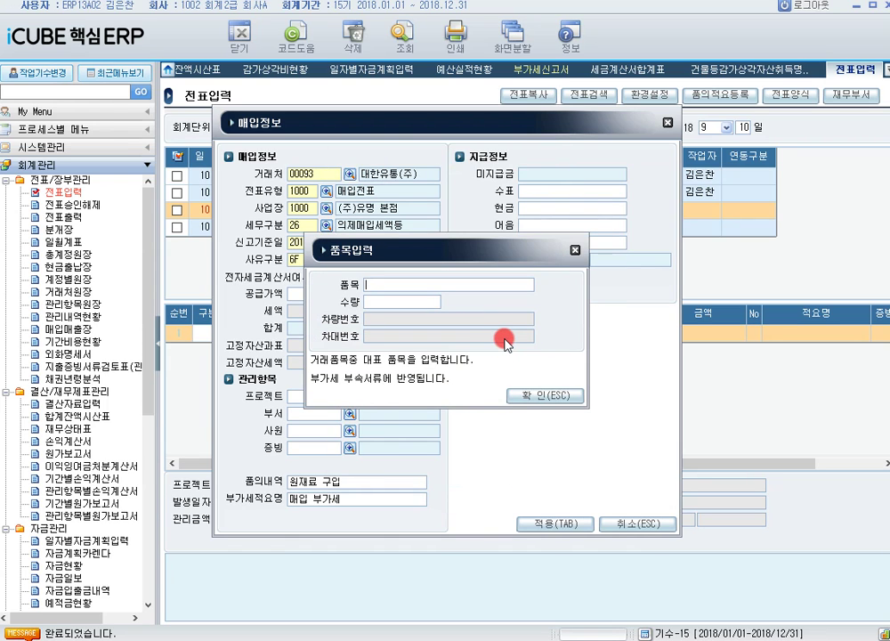
- Enter 품목 딸기 with 수량 10 and set the 공급가액 to 10,000,000
text(ㄱ딸기)
key(Return)
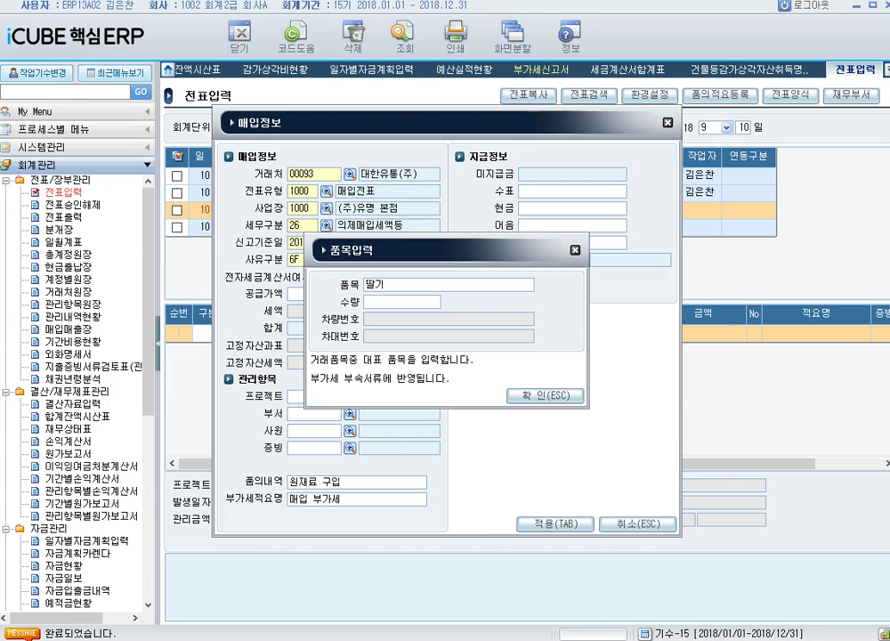
text(10)
key(Return)
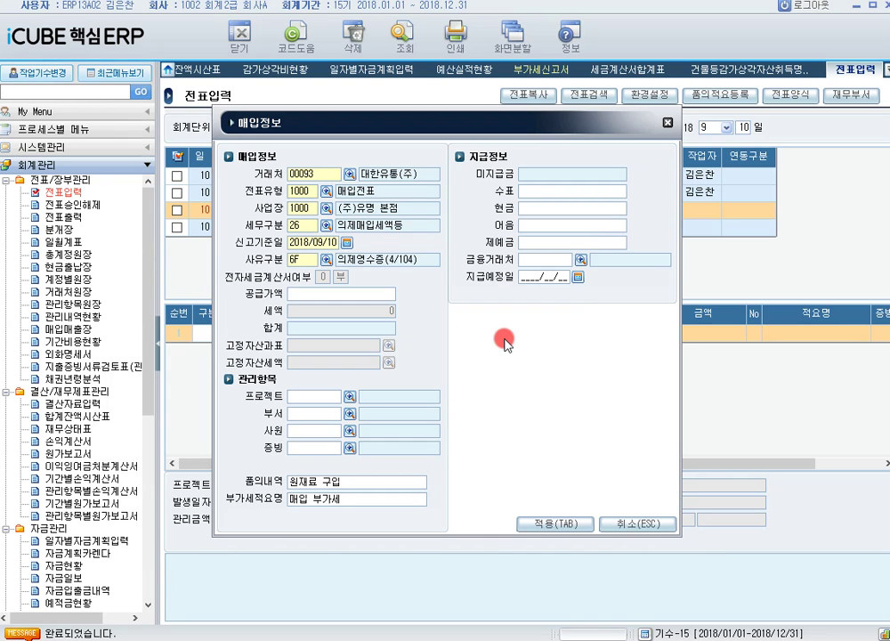
text(10000000)
key(Return)
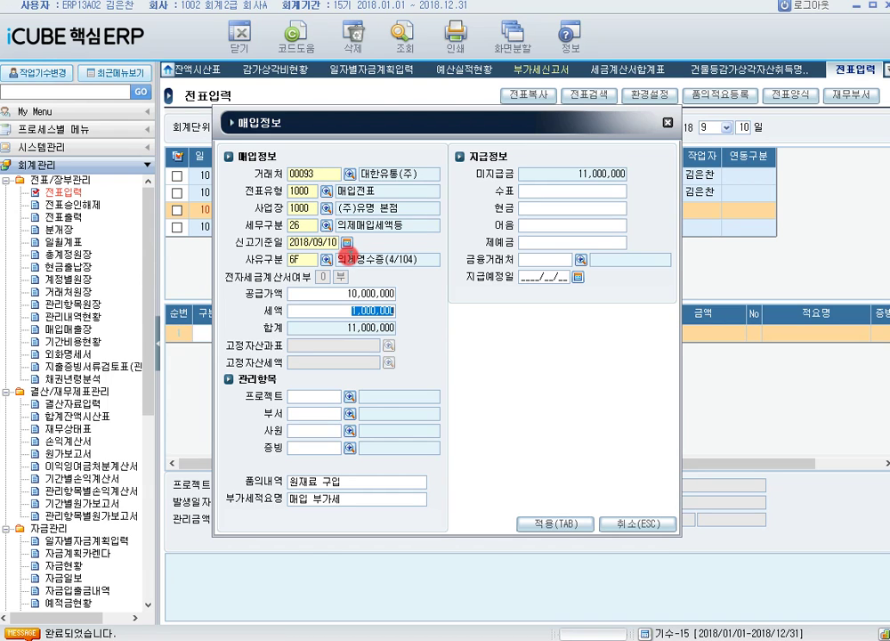
- Keep the remaining 매입정보 fields at their defaults and apply the purchase information to the 원재료 구입 voucher
key(Return)
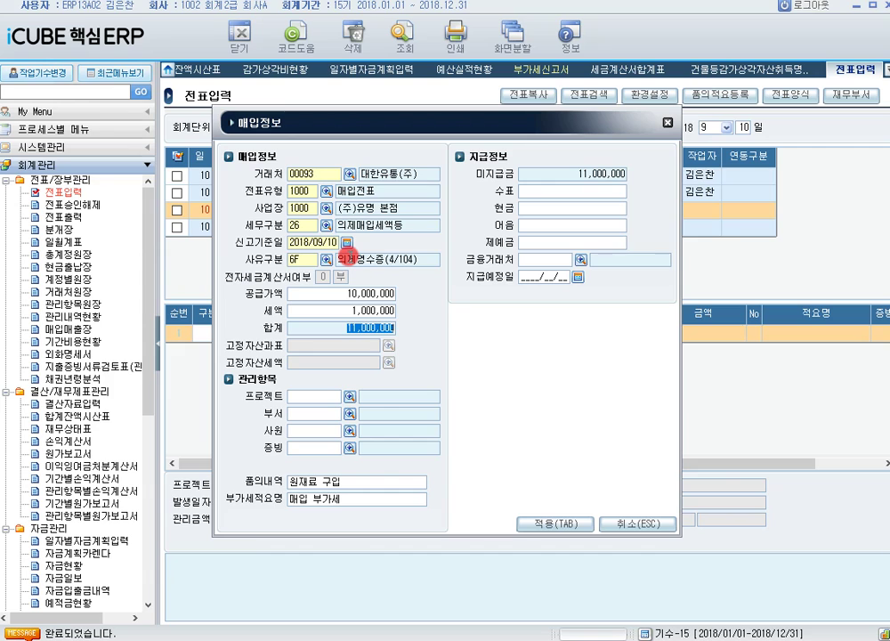
key(Return)
key(Return)
key(Return)
key(Return)
key(Return)
key(Return)
key(Return)
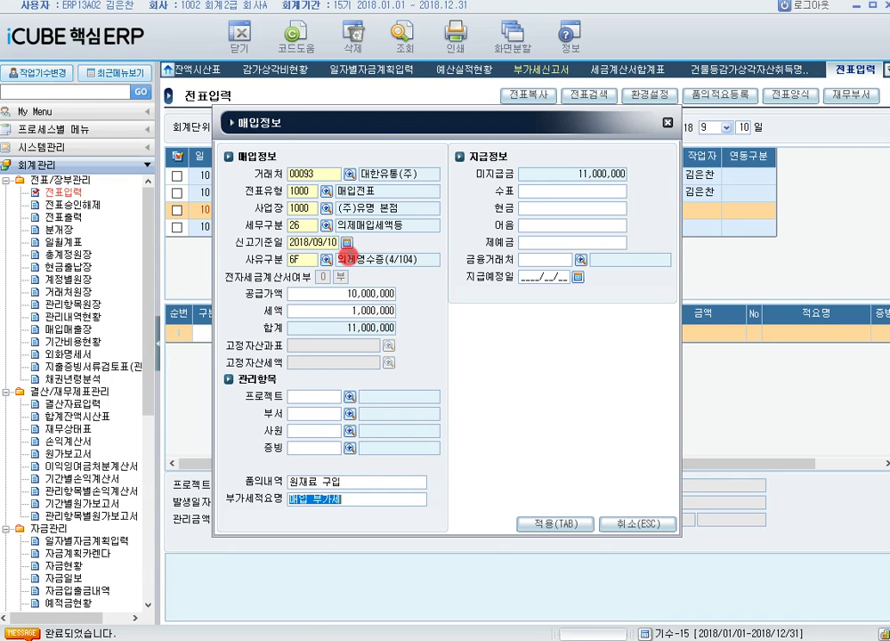
key(Return)
key(Return)
key(Return)
key(Return)
key(Return)
key(Return)
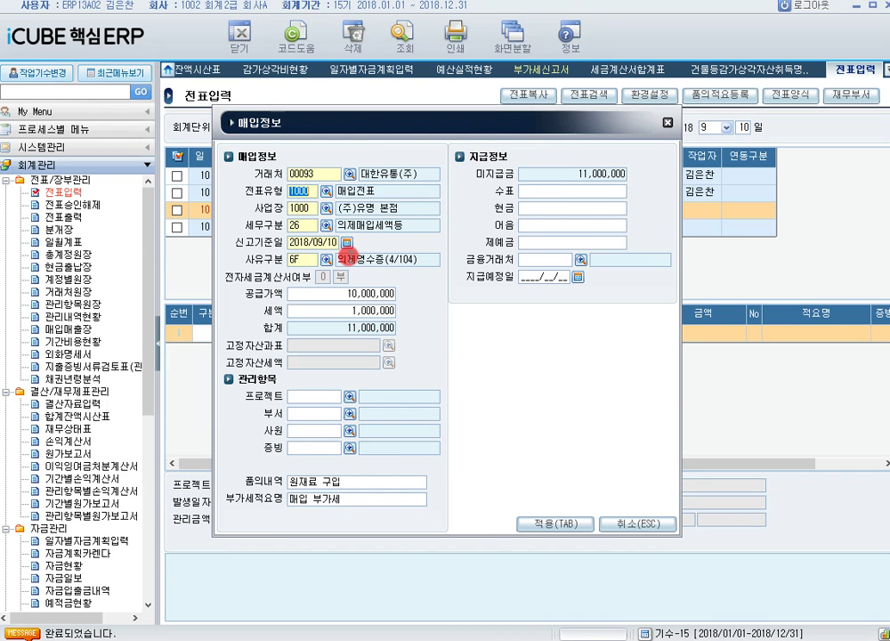
click(551, 522)
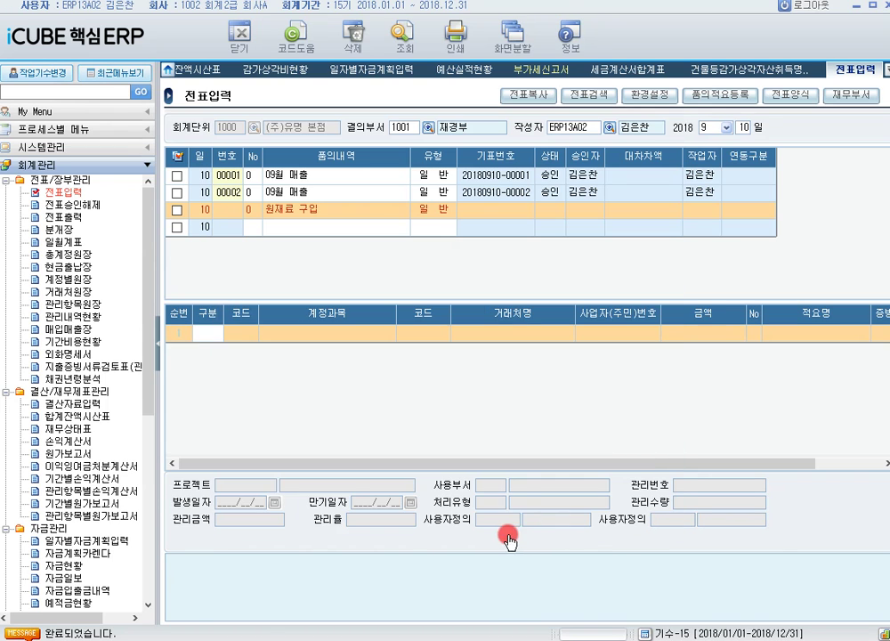
- Change the account of the voucher's 상품 debit line to 14900 원재료
text(원재료)
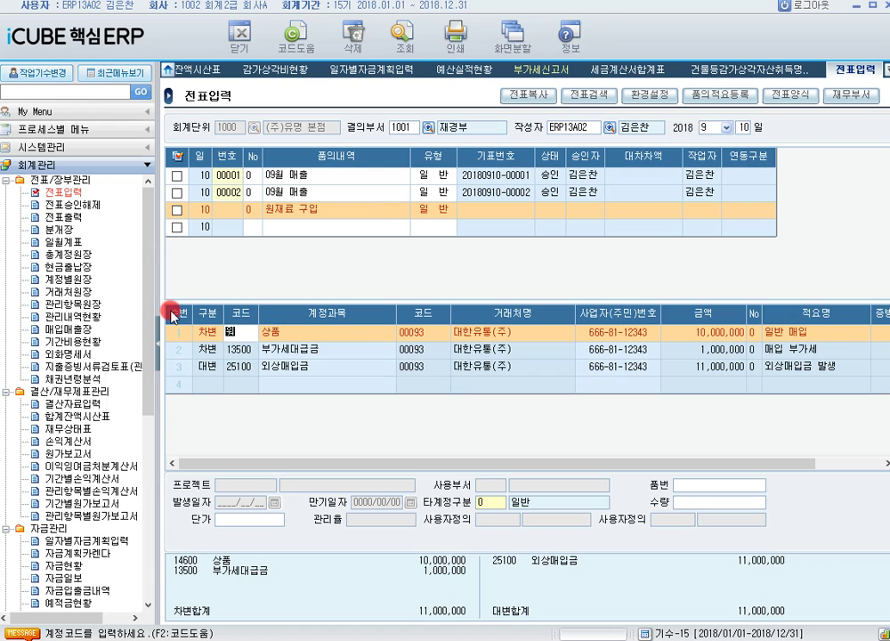
key(Return)
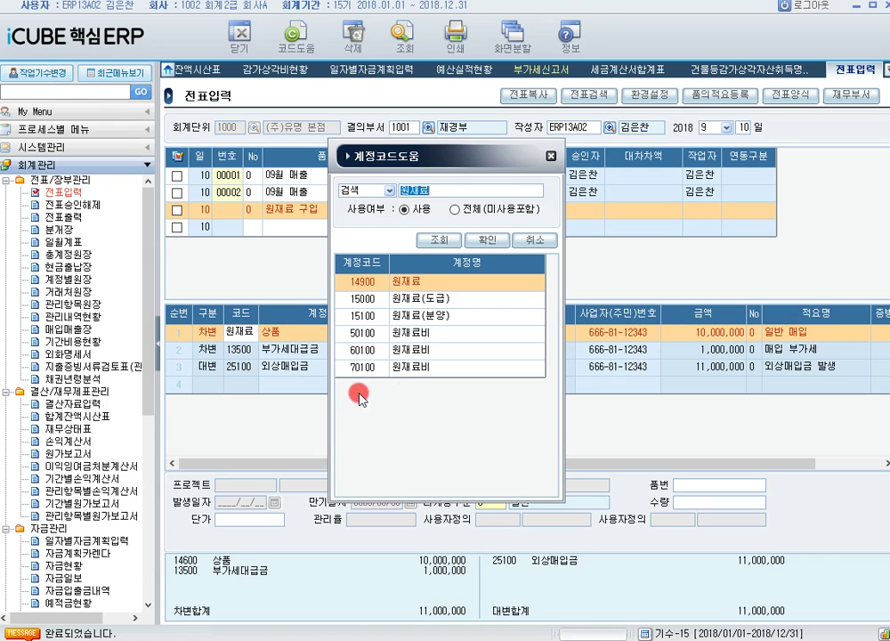
double_click(353, 282)
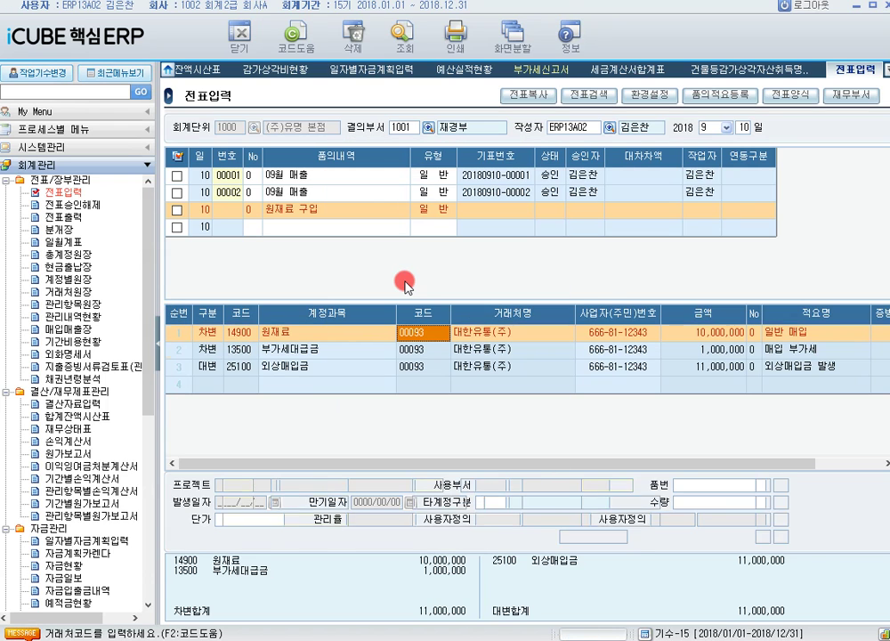
- Go through the 부가세대급금 and 외상매입금 lines, leaving the 외상매입금 management fields empty, and save the voucher
key(Down)
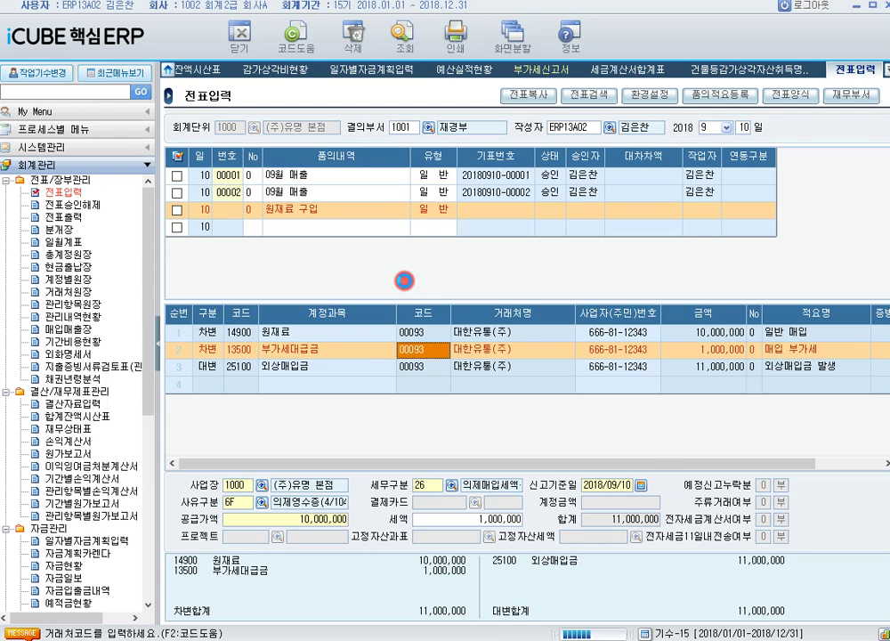
key(Down)
key(Return)
key(Return)
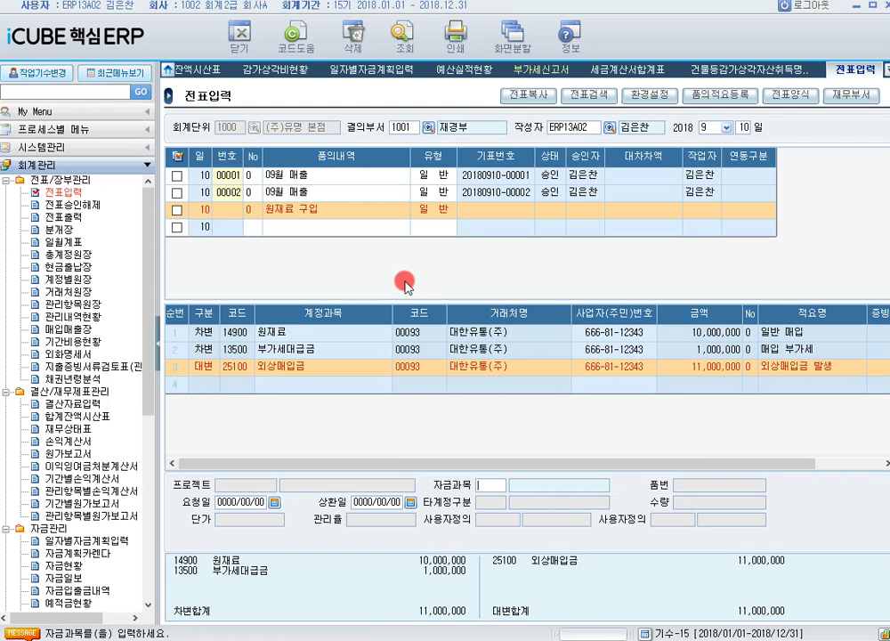
key(Return)
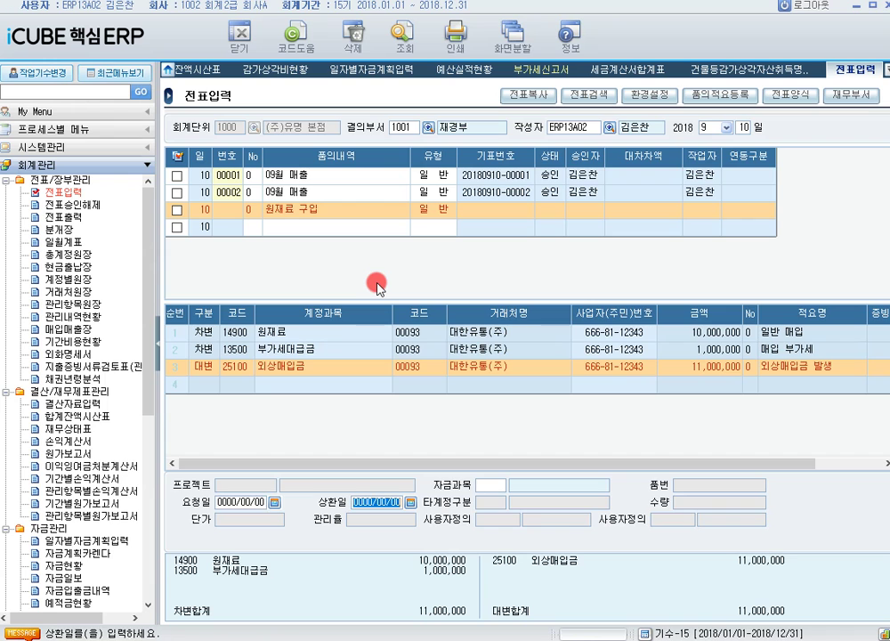
click(376, 282)
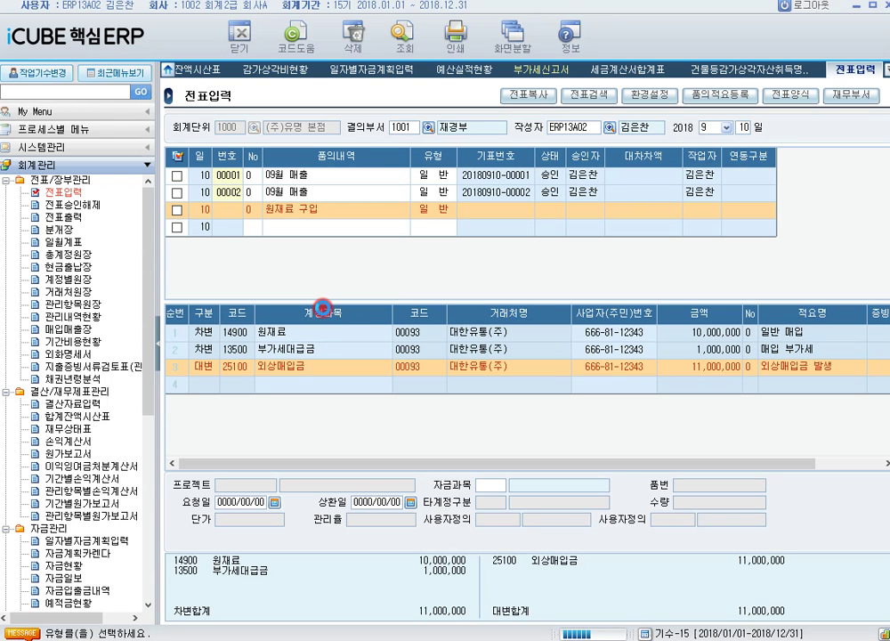
- Open 의제매입세액공제신청서 and set the 기간 to the third quarter, 2018/07 ~ 2018/09
drag(147, 310, 165, 550)
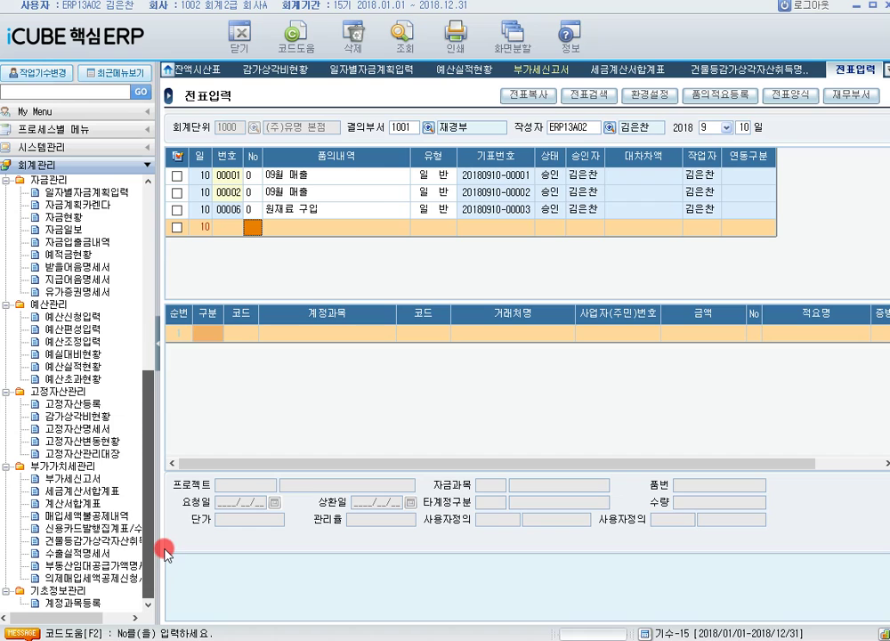
click(97, 579)
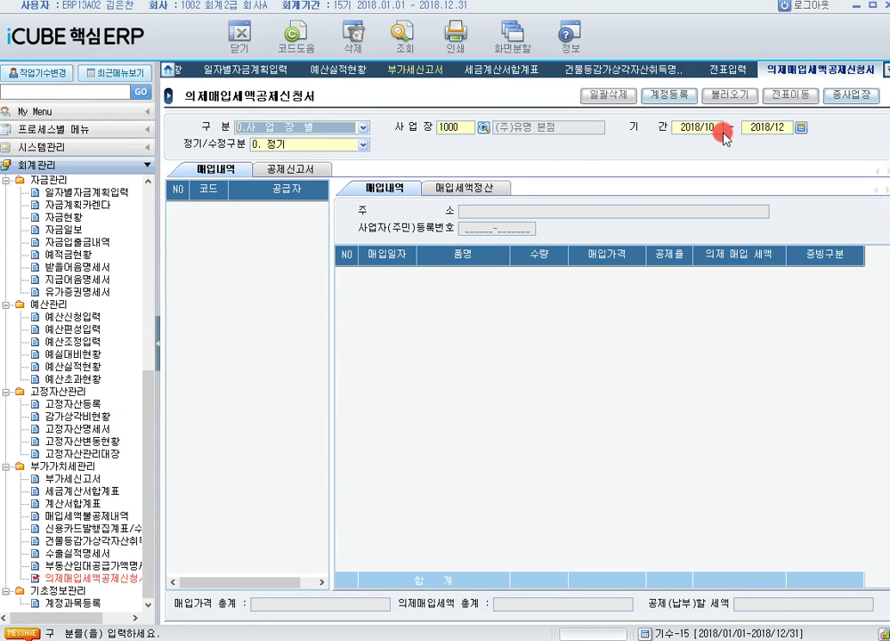
click(800, 128)
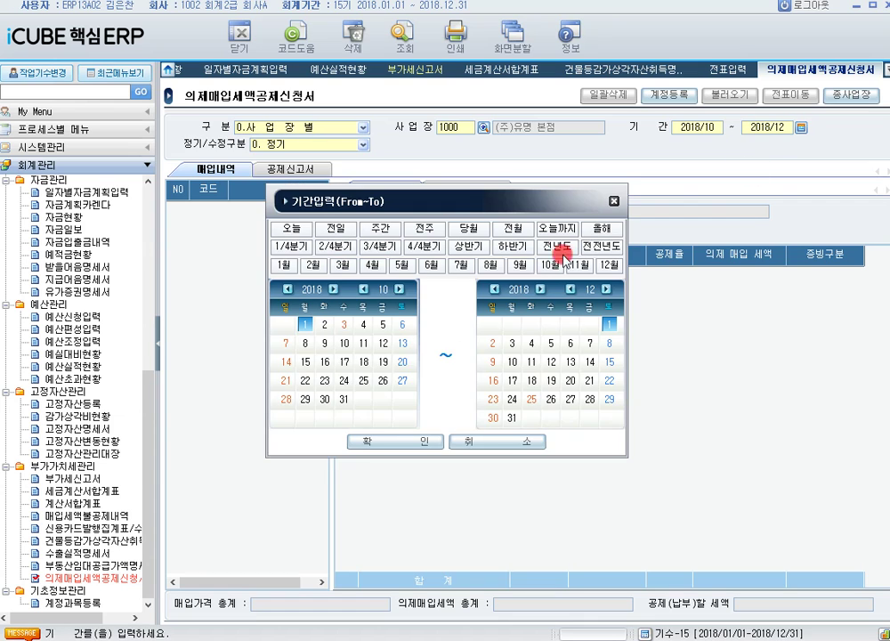
click(379, 251)
click(411, 439)
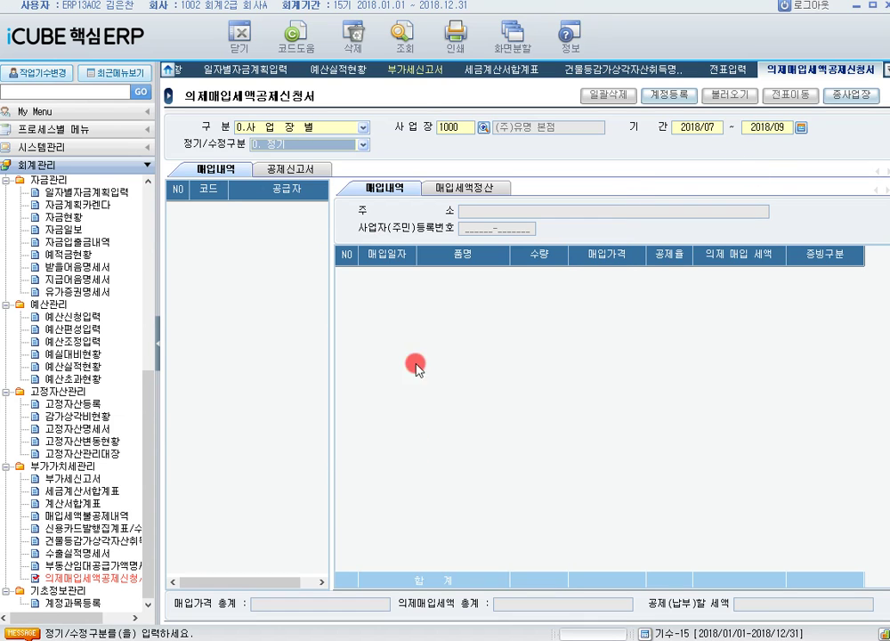
- Query 의제매입세액공제신청서 for the set period and load the purchase data from the vouchers
click(418, 62)
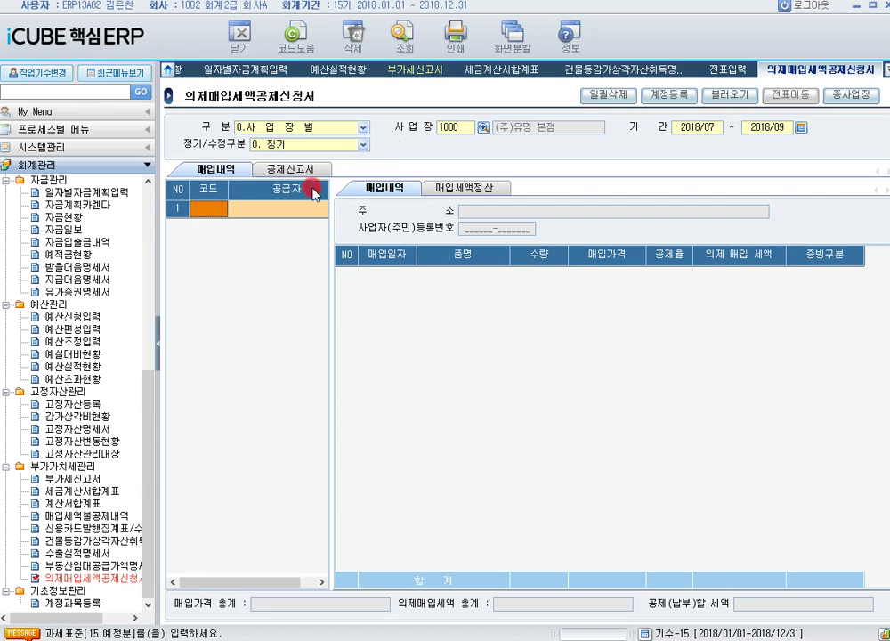
click(722, 95)
click(411, 441)
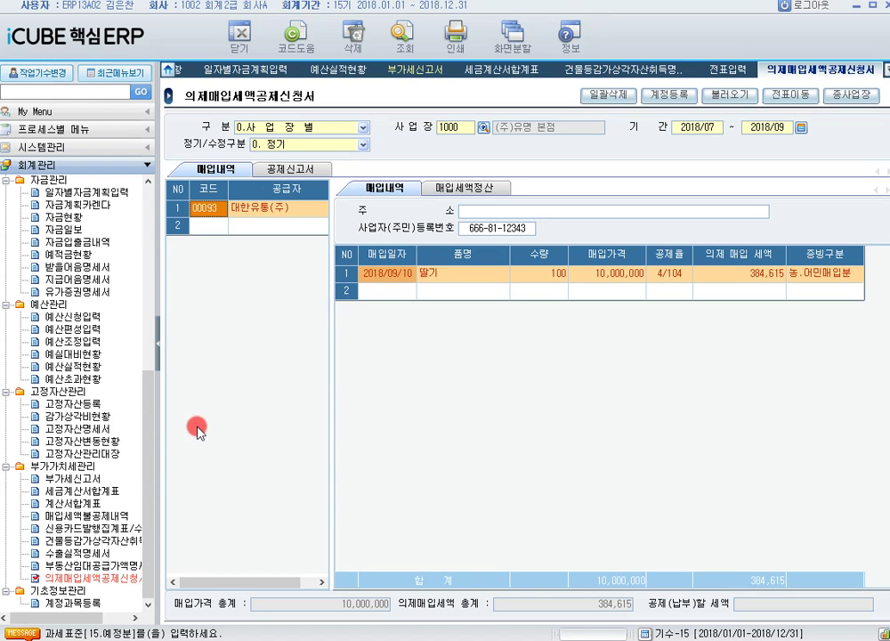
- Return to 전표입력 and set the voucher date to 2018년 6월 20일
drag(145, 407, 156, 476)
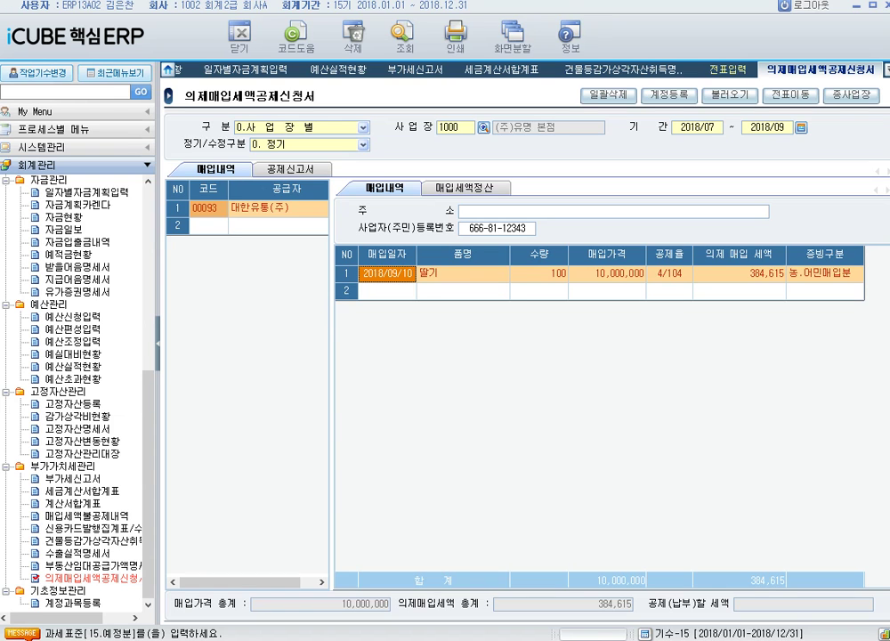
drag(155, 397, 148, 191)
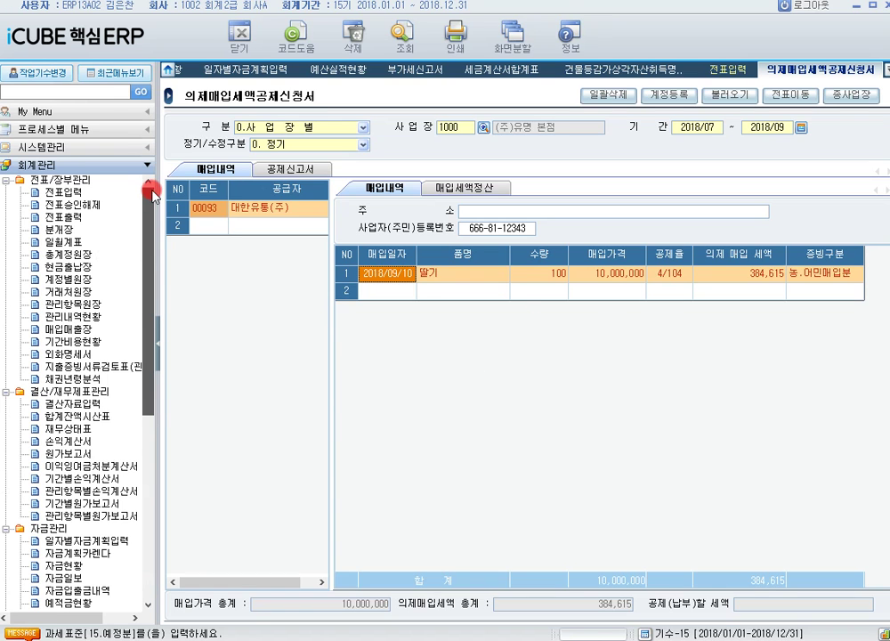
click(93, 193)
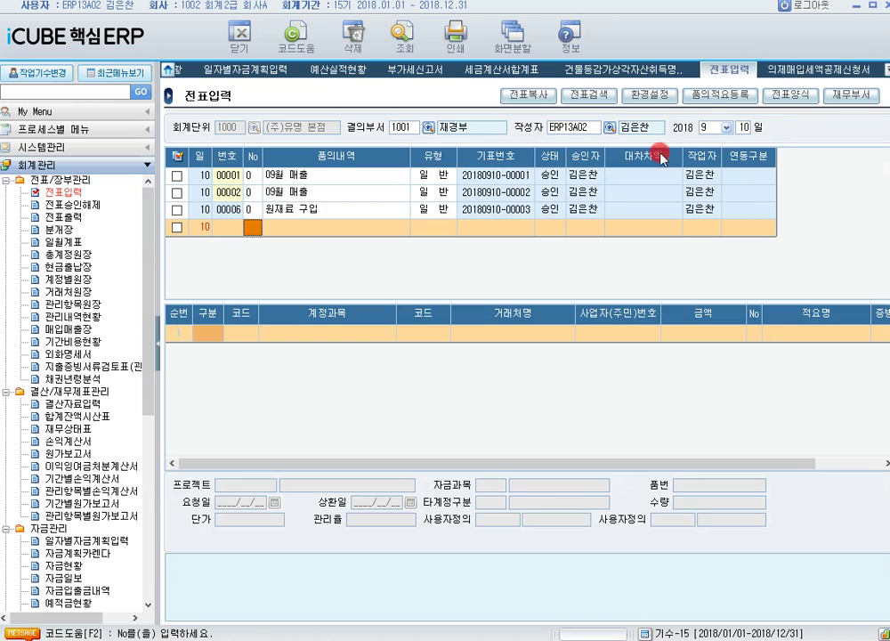
click(721, 134)
click(714, 207)
text(20)
key(Return)
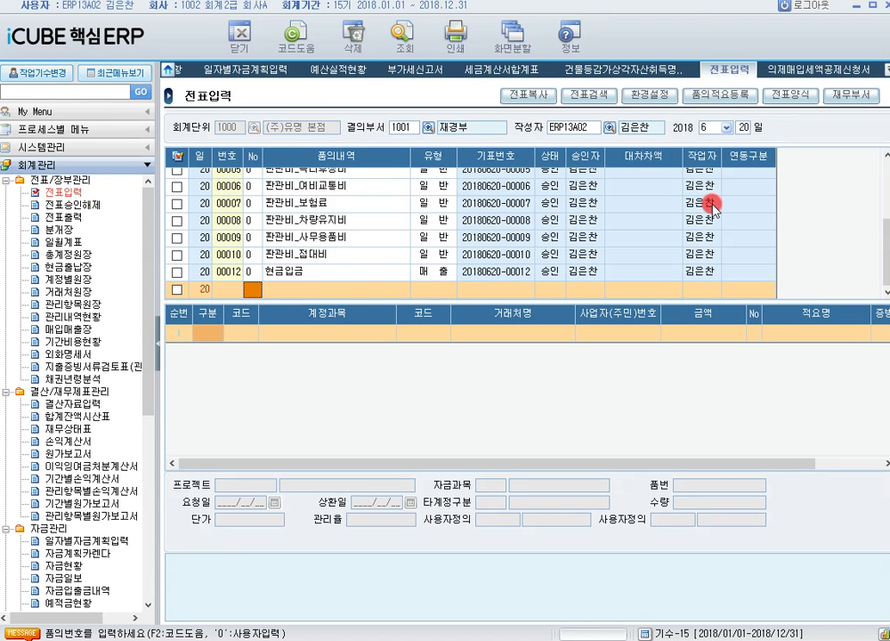
- Add a voucher with No 0, 품의내역 상품판매 and 유형 일반
text(0)
key(Return)
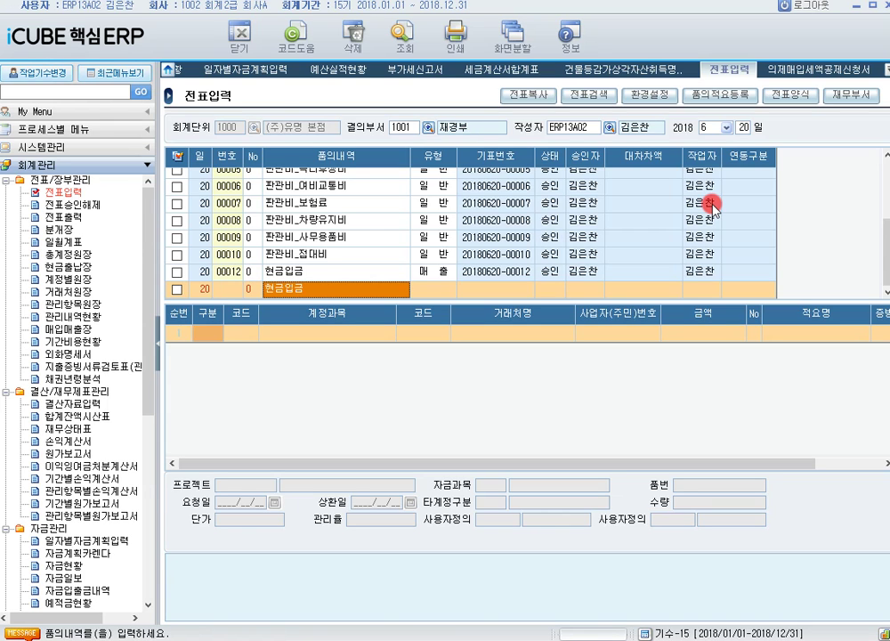
text(ㅅ상)
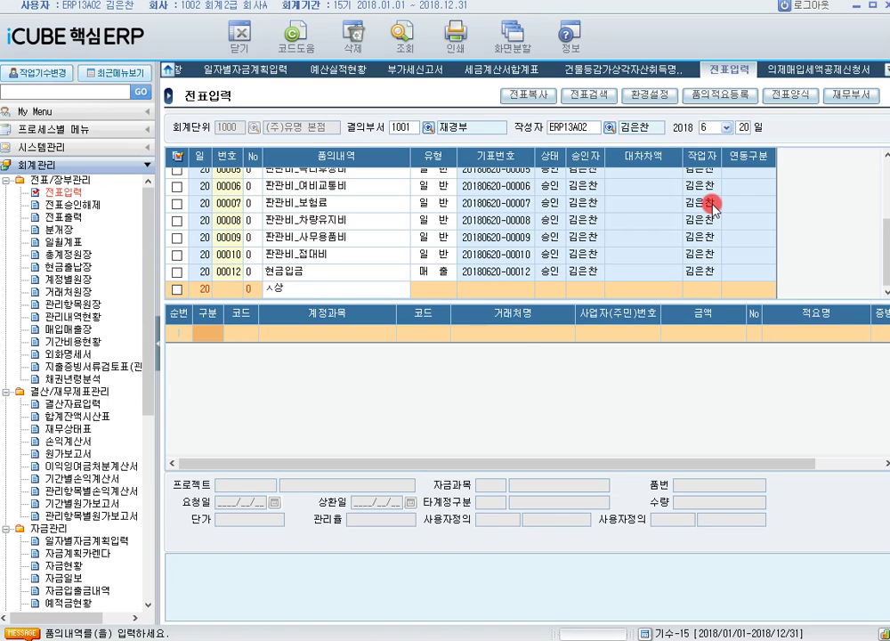
key(BackSpace)
key(BackSpace)
text(상품매)
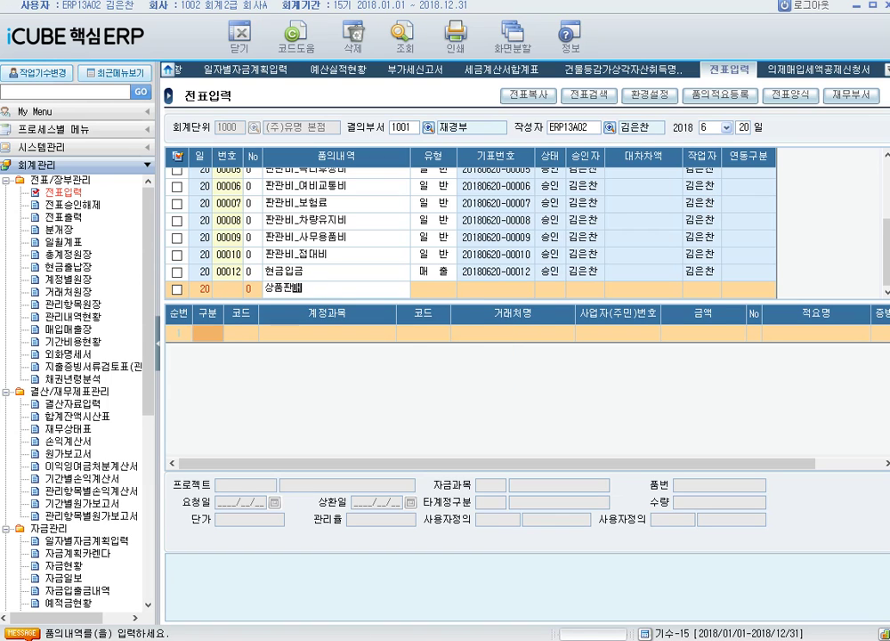
text(매)
key(Return)
key(Return)
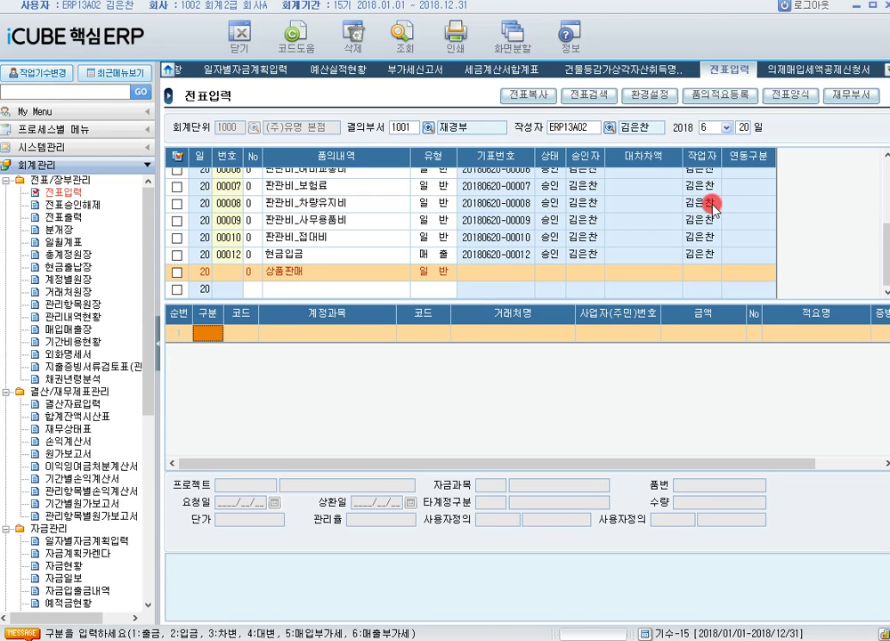
- Start a 매출부가세 line with 구분 6 and set 거래처 to (주)신흥전자 and 전표유형 to 1000 매출전표
text(6)
key(Return)
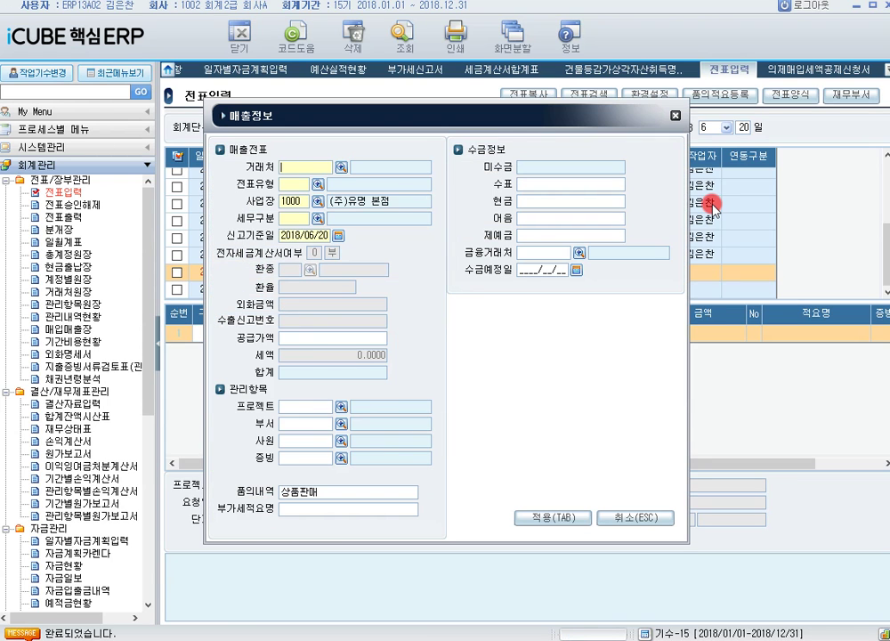
text(신흥전)
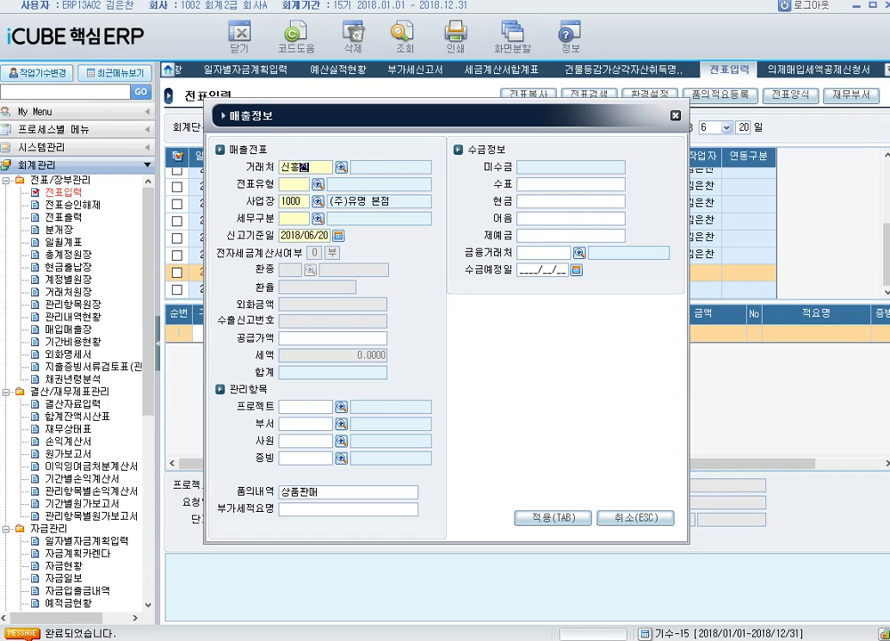
key(Return)
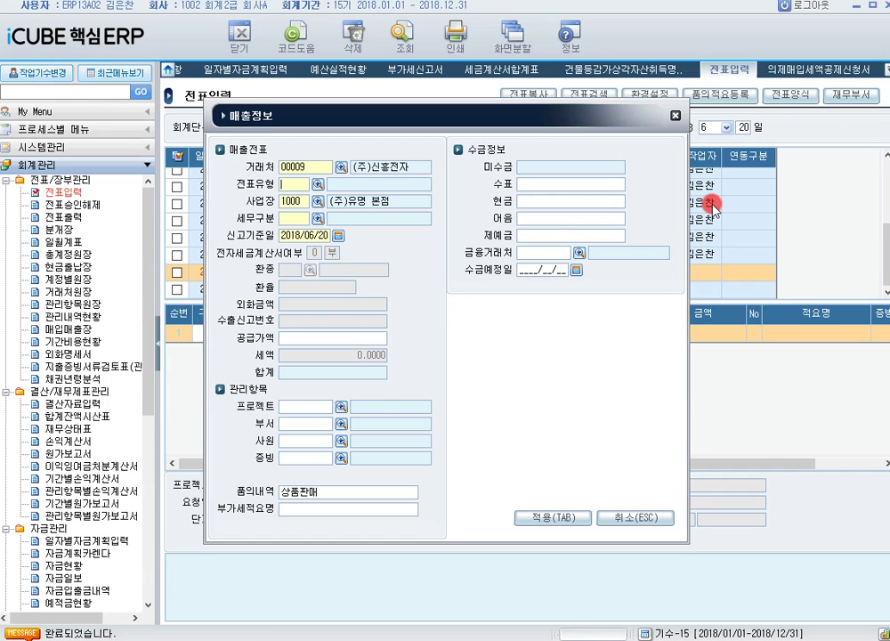
text(1000)
key(Return)
key(Return)
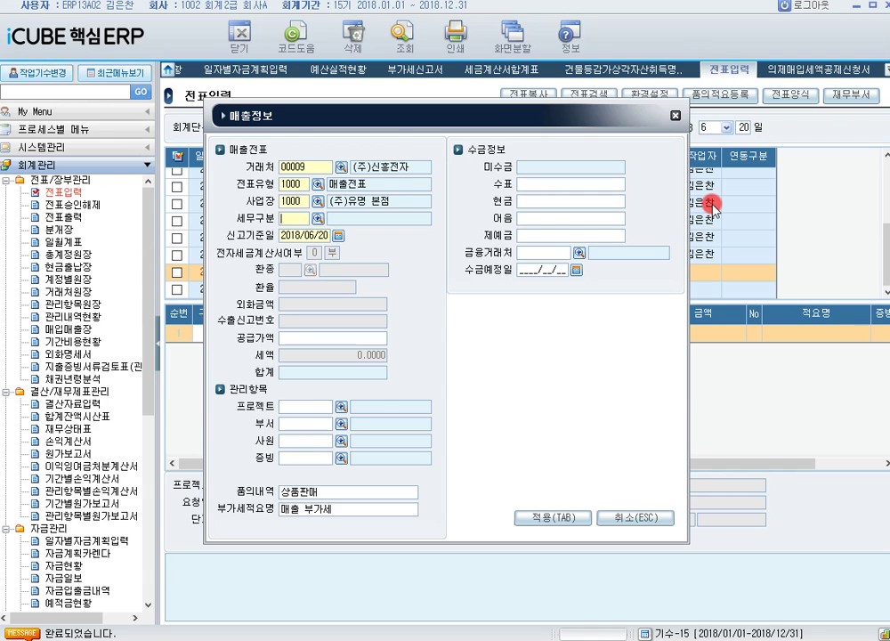
- Set 세무구분 to 11 과세매출 and 전자세금계산서여부 to 1 여 in 매출정보
text(21)
key(Return)
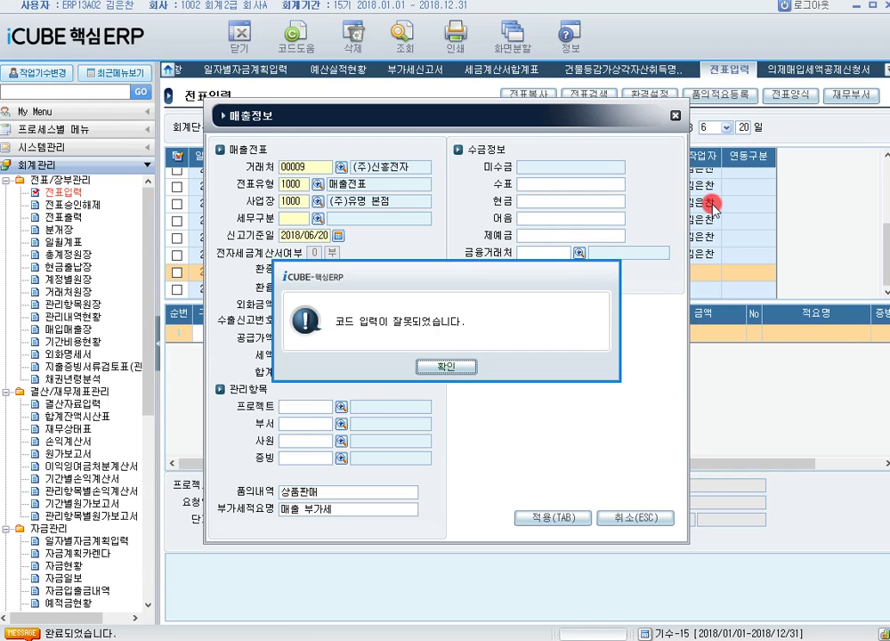
key(Return)
text(11)
key(Return)
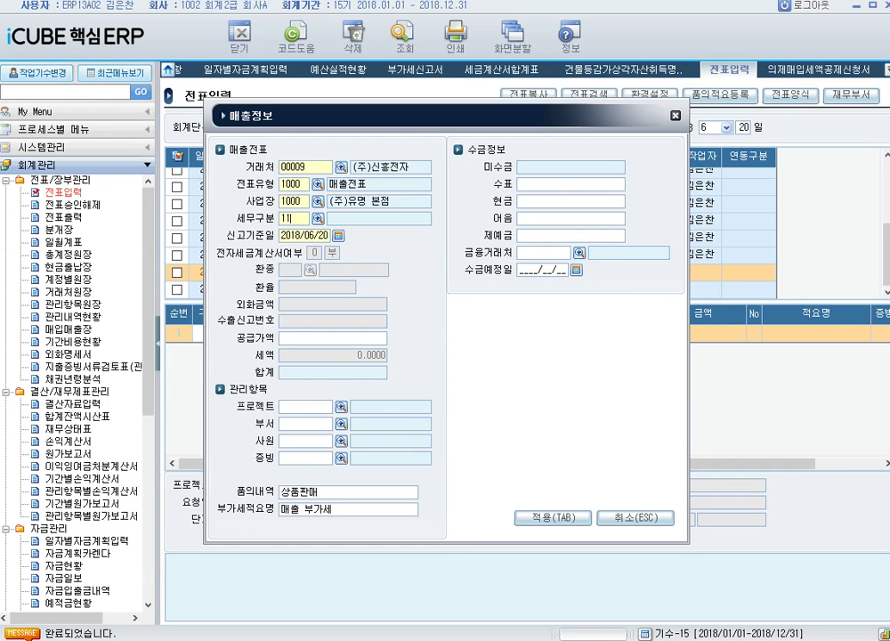
key(Return)
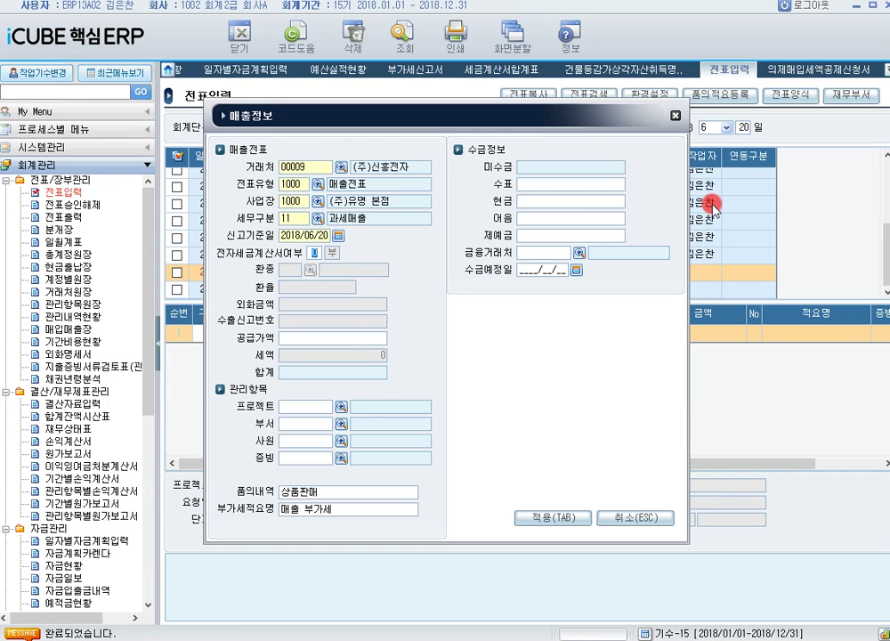
text(1)
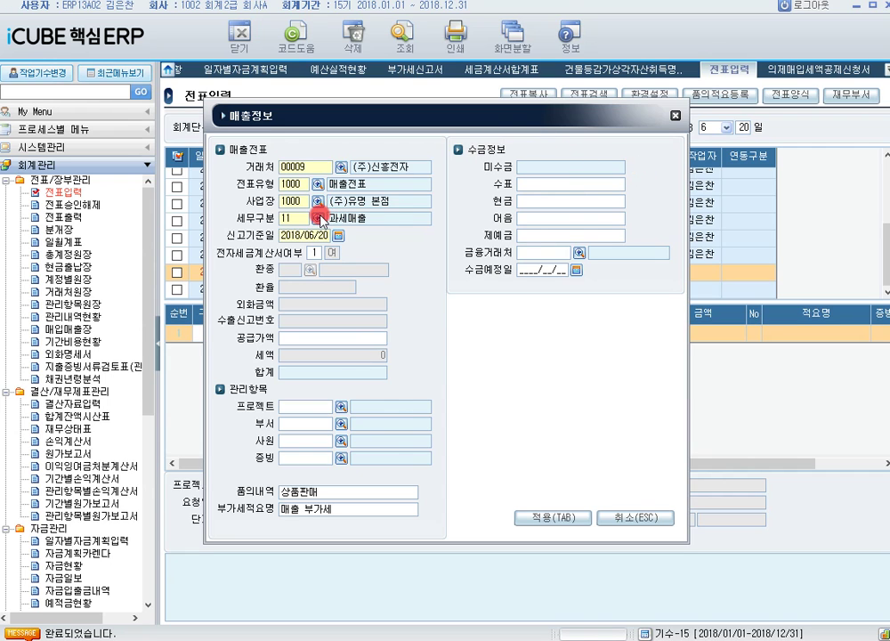
click(318, 218)
double_click(426, 282)
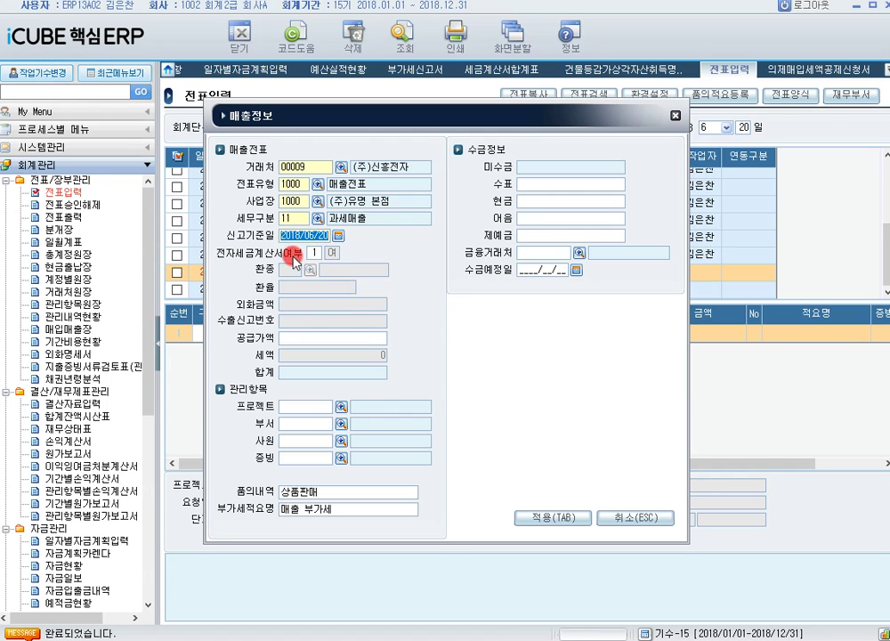
- Set 공급가액 to 10,000,000 in 매출정보 and apply the sales information to the voucher
click(360, 340)
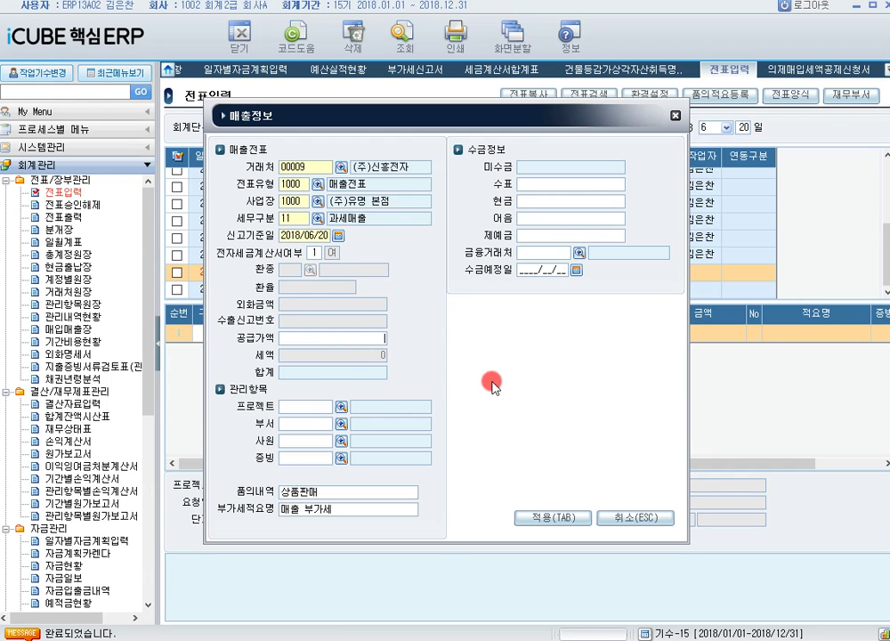
text(10,000,000)
key(Return)
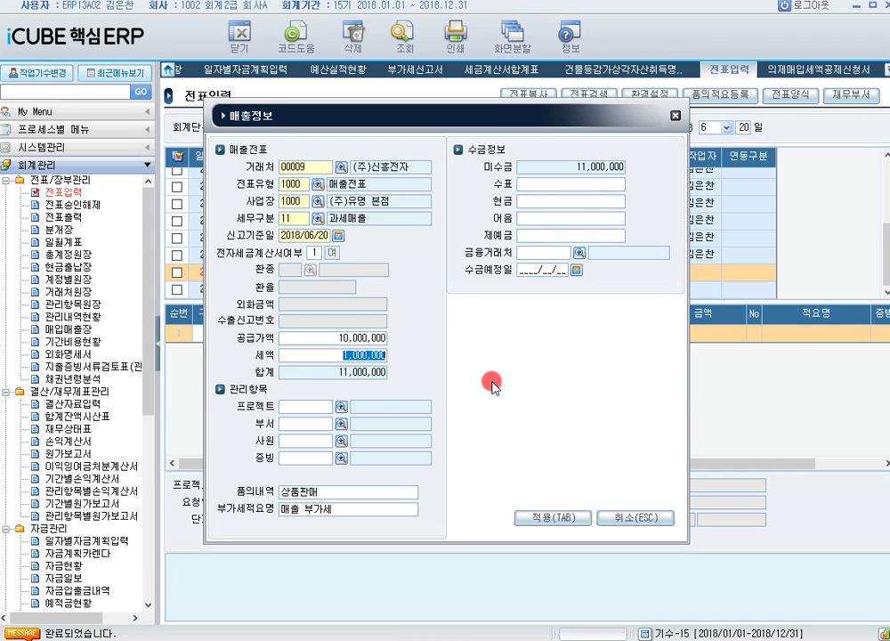
key(Return)
key(Return)
key(Return)
key(Return)
key(Return)
key(Return)
key(Return)
click(563, 520)
- Check the 국내매출액, 부가세예수금 and 외상매출금 lines and complete the entry to save the 상품판매 voucher
click(342, 332)
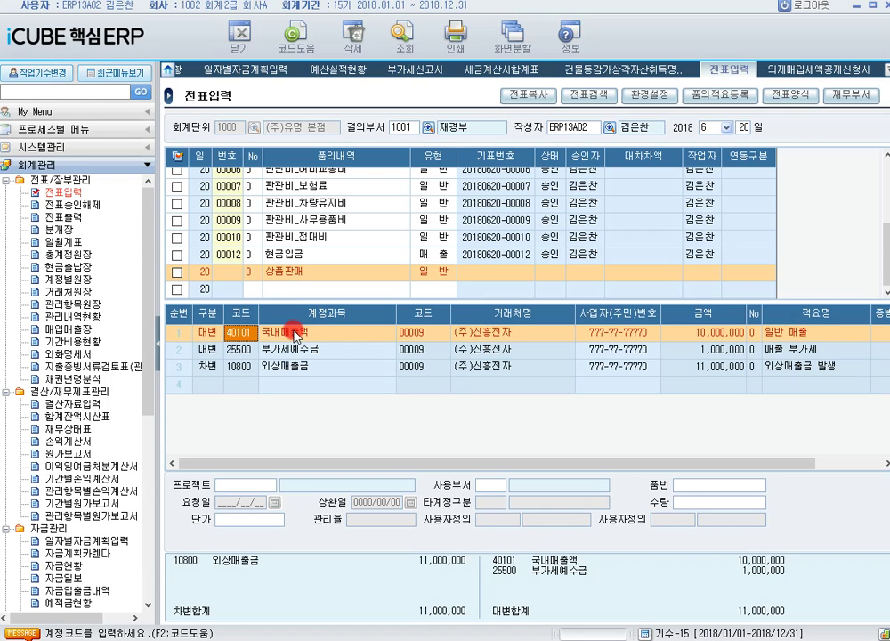
click(246, 356)
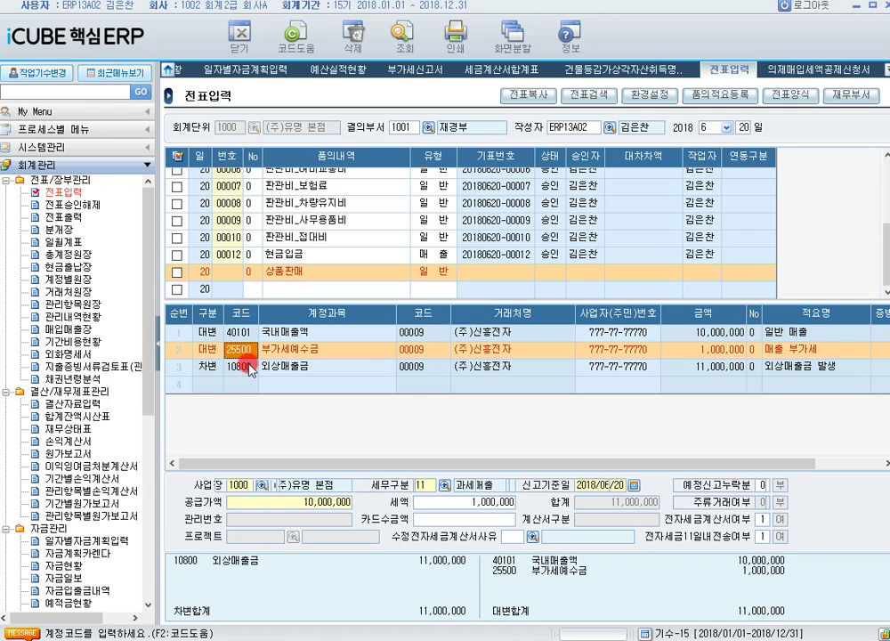
click(249, 367)
click(246, 354)
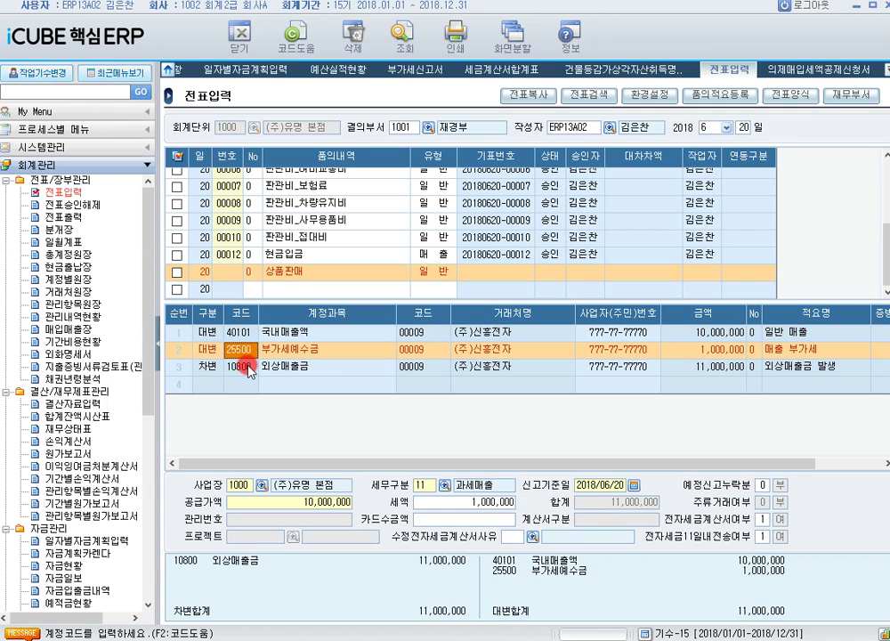
click(247, 367)
key(Return)
key(Return)
key(Return)
key(Return)
key(Return)
key(Return)
key(Return)
key(Return)
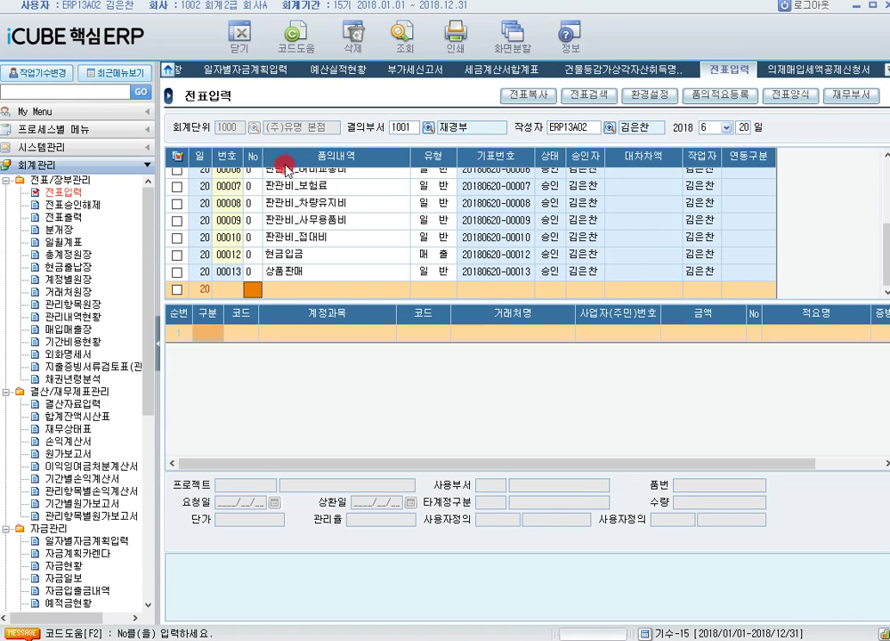
- Switch to 부가세신고서 under 부가가치세관리
drag(147, 311, 149, 504)
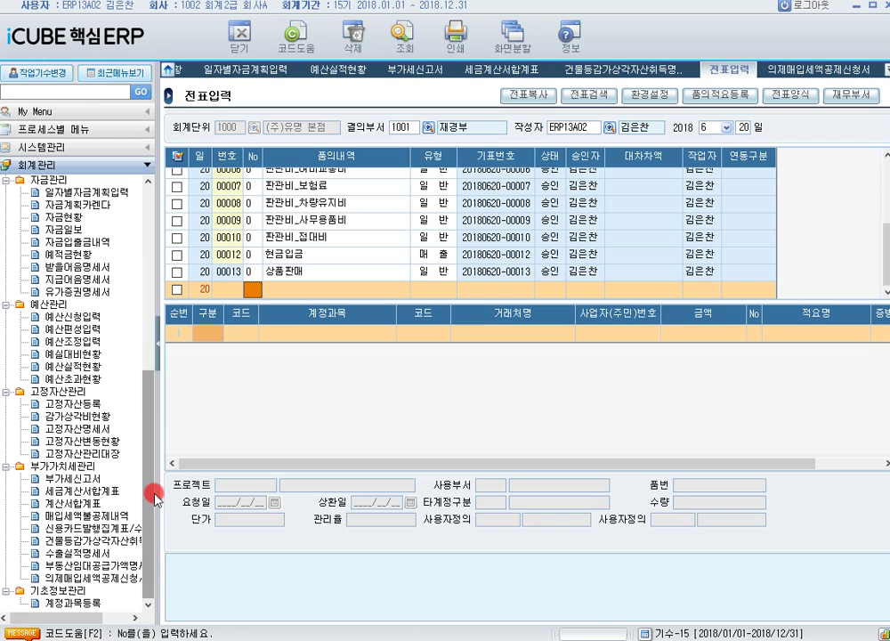
click(71, 503)
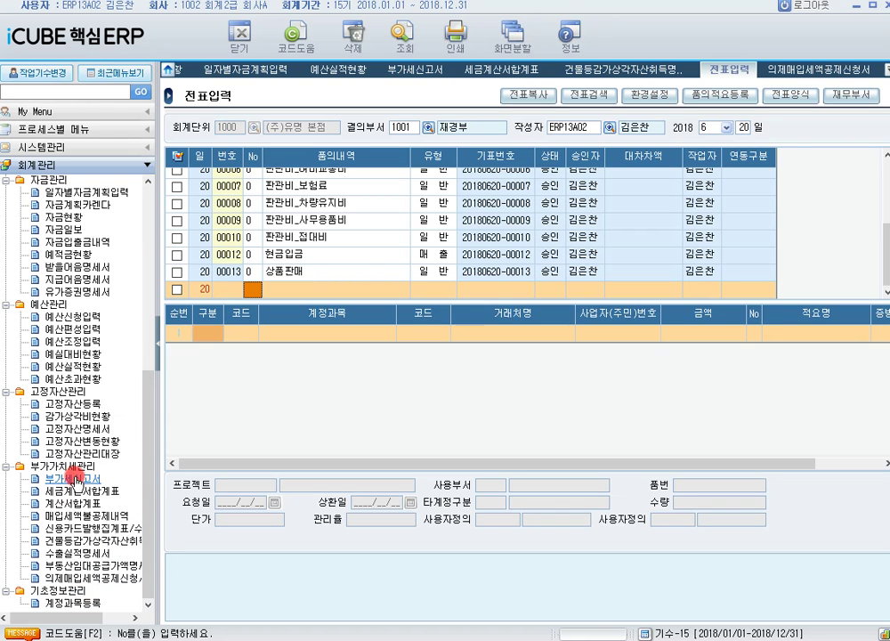
click(76, 478)
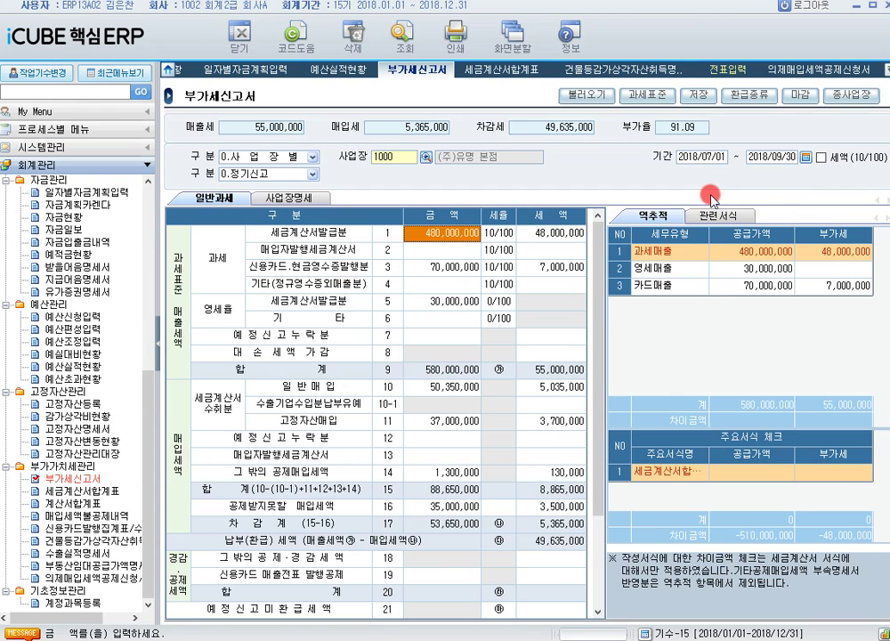
- Query the 부가세신고서 for 2018/04/01 to 2018/06/30 and reload it from the voucher data, replacing the existing data
click(806, 157)
click(338, 246)
click(395, 448)
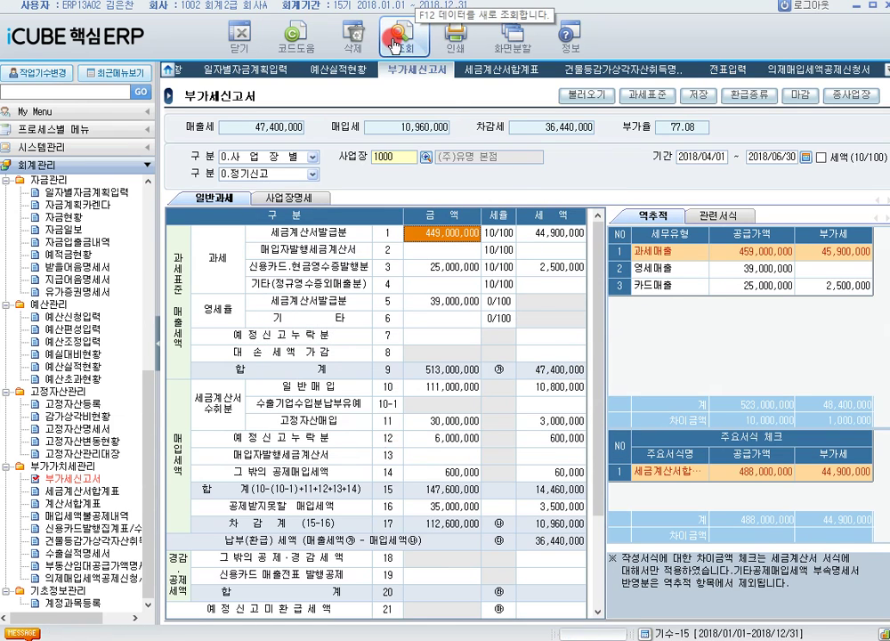
click(585, 94)
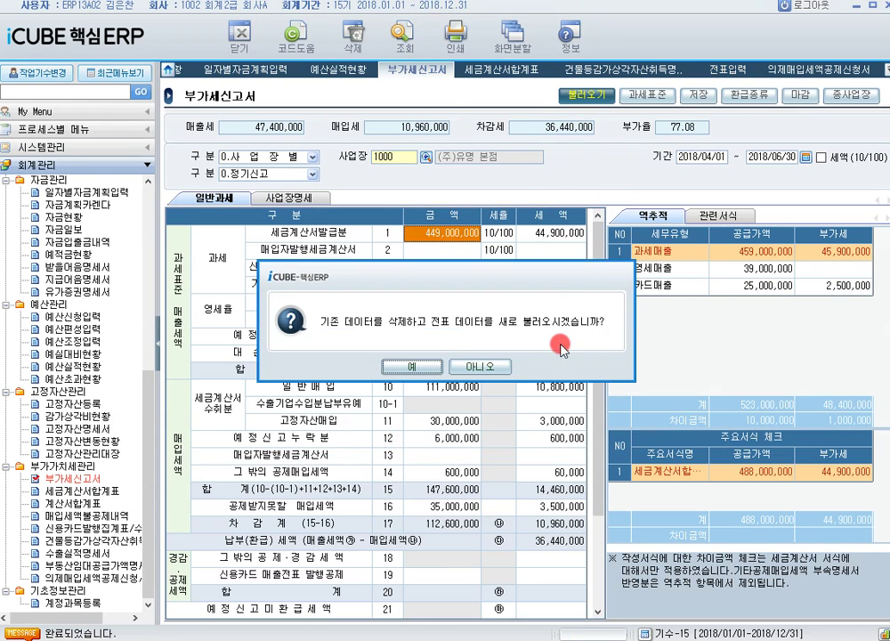
click(405, 366)
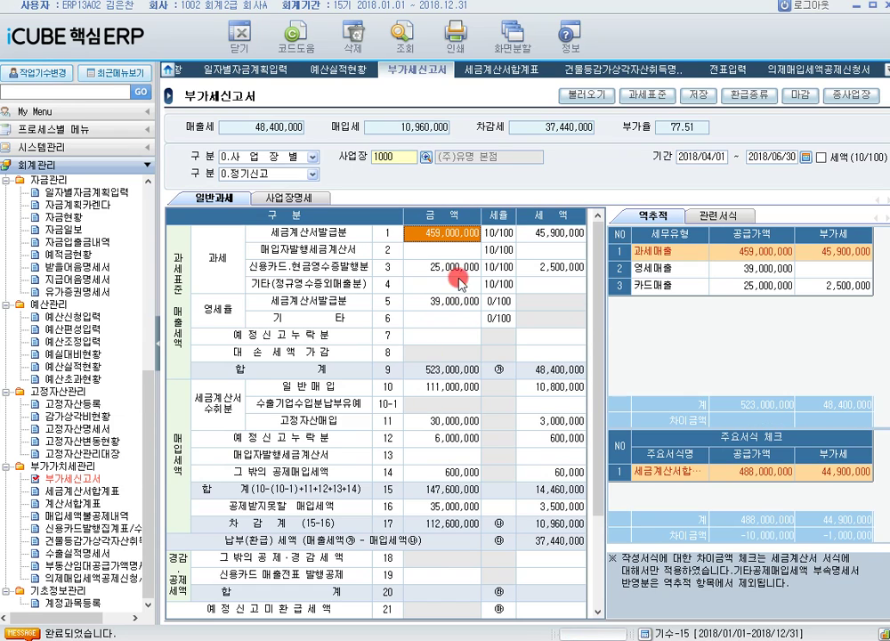